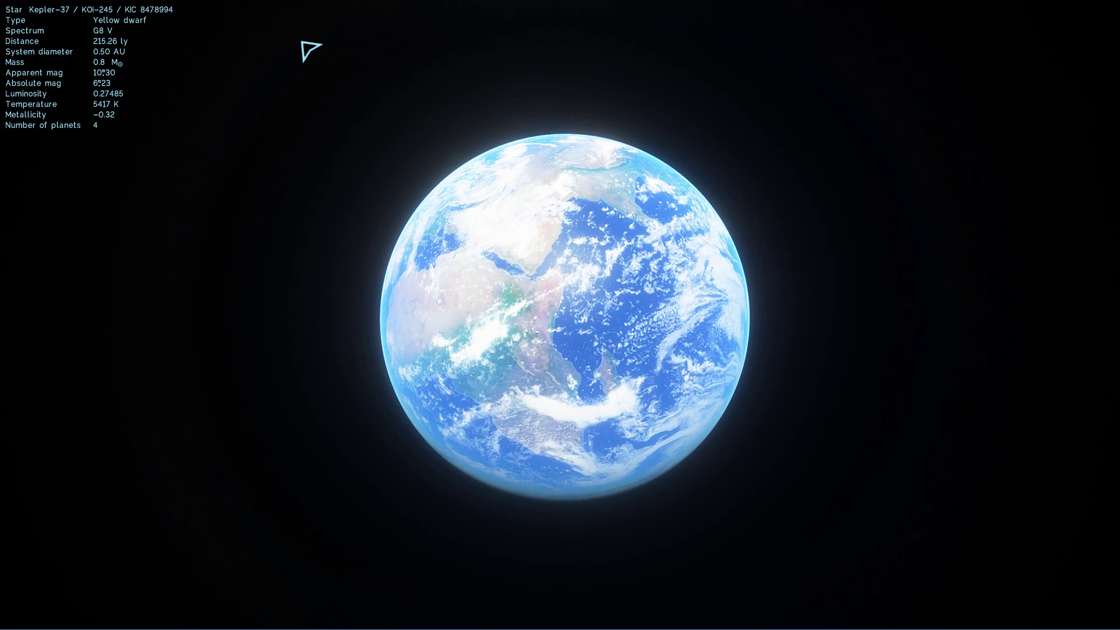
Leave the Earth-like planet and travel to the star Kepler-37 for a close view.
{"action": "key", "text": "g"}
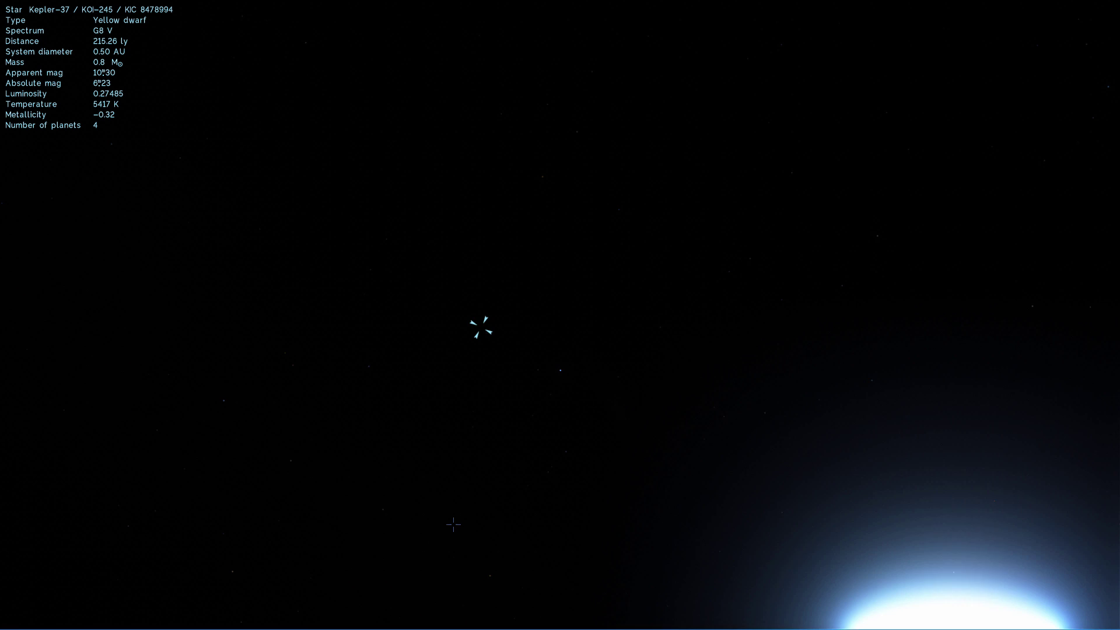
{"action": "scroll", "coordinate": [447, 532], "scroll_direction": "down", "scroll_amount": 2}
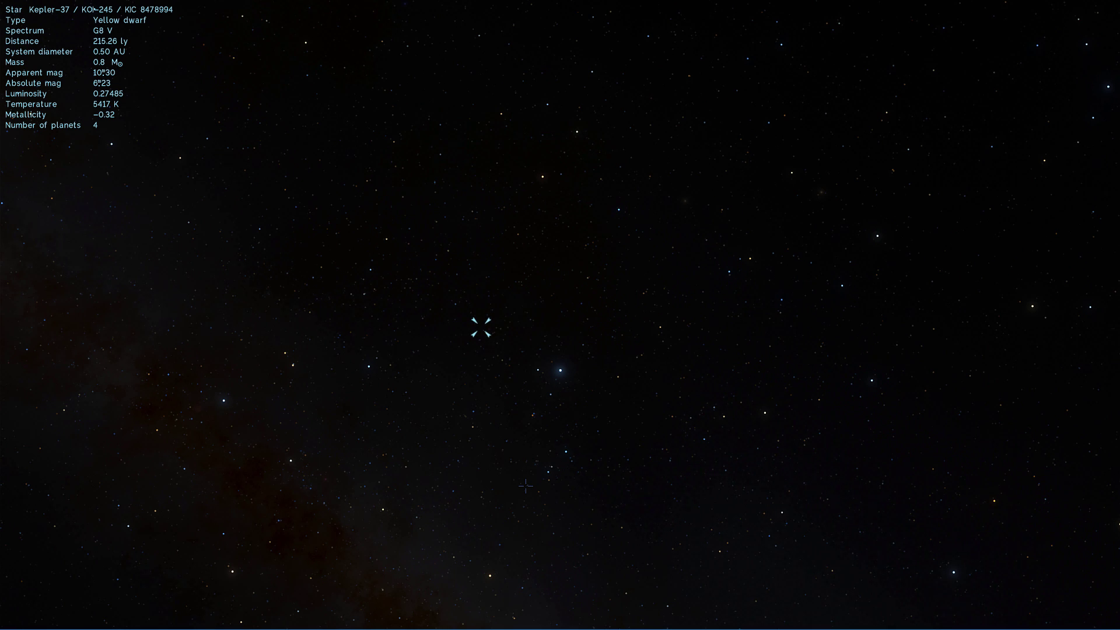
{"action": "left_click_drag", "start_coordinate": [566, 463], "coordinate": [613, 438]}
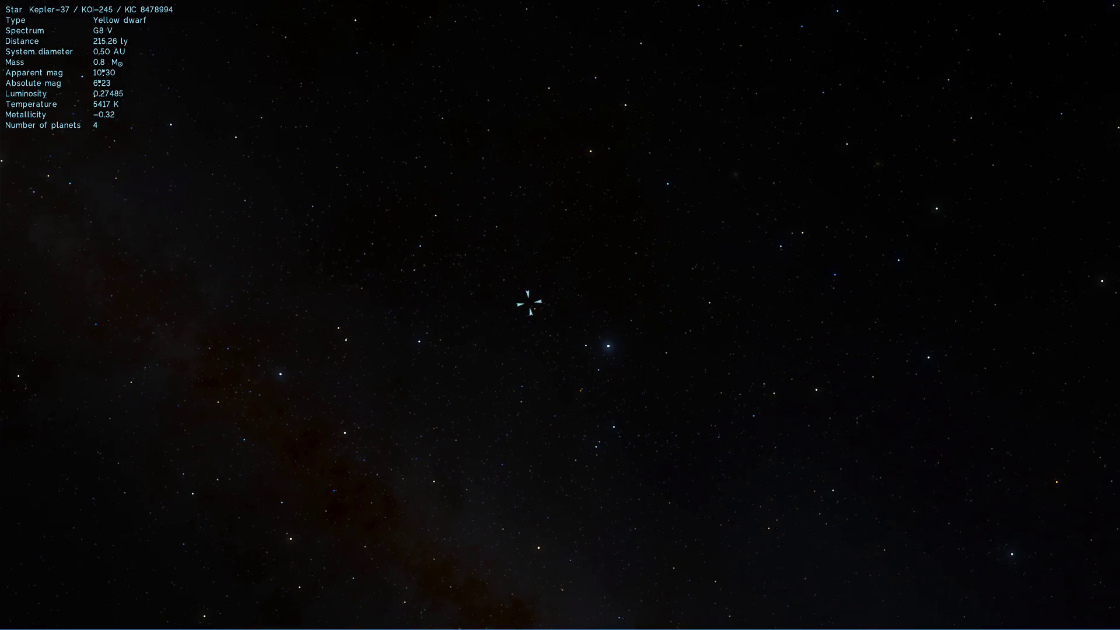
{"action": "key", "text": "w"}
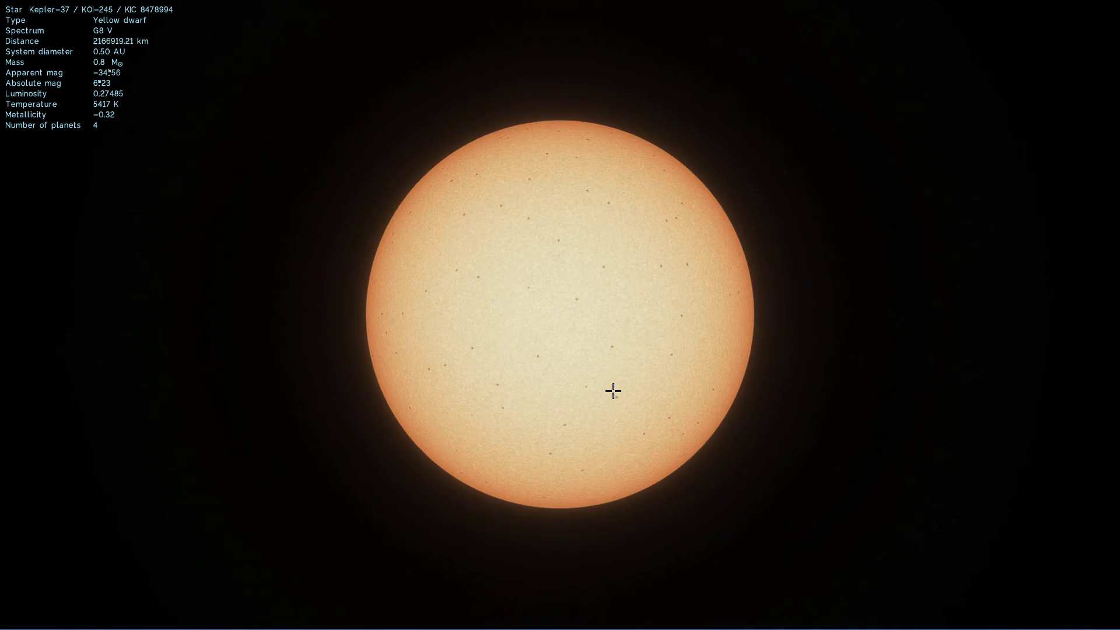
Back away from Kepler-37 and accelerate the time speed by two steps.
{"action": "key", "text": "s"}
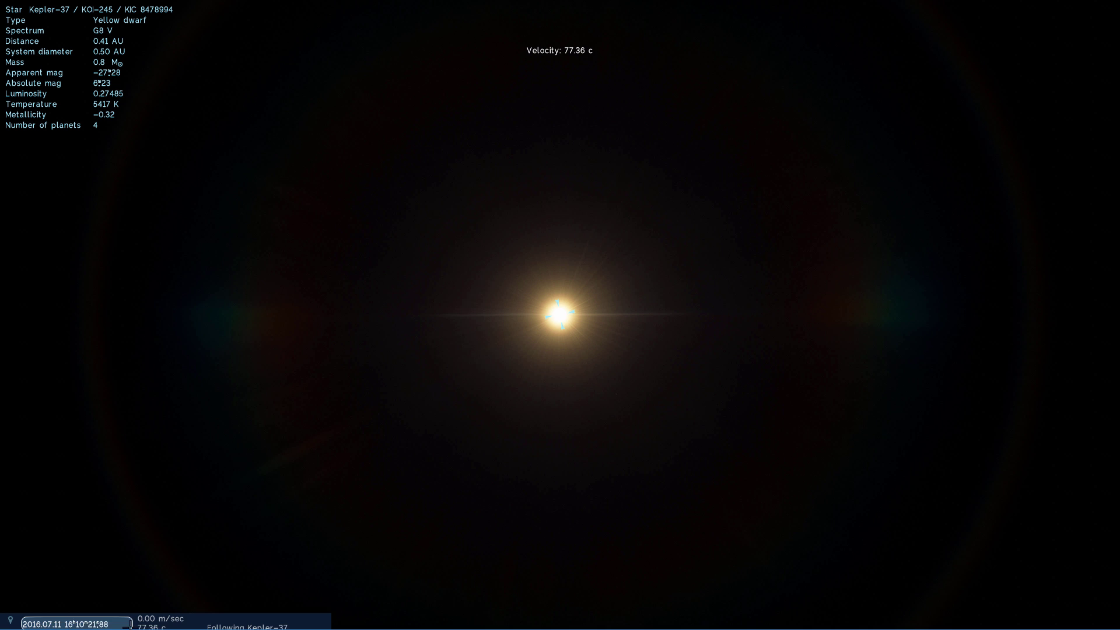
{"action": "left_click", "coordinate": [85, 618]}
{"action": "left_click", "coordinate": [85, 618]}
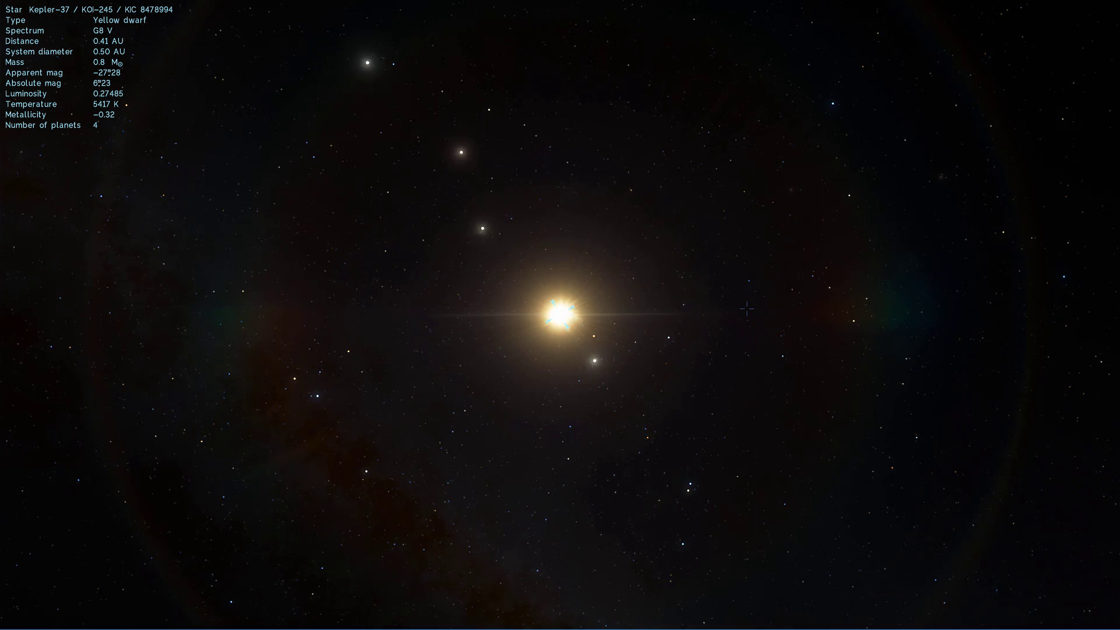
Survey the planets around Kepler-37 and travel to planet Kepler-37 b.
{"action": "key", "text": "slash"}
{"action": "key", "text": "w"}
{"action": "left_click_drag", "start_coordinate": [255, 538], "coordinate": [202, 453]}
{"action": "scroll", "coordinate": [201, 454], "scroll_direction": "down", "scroll_amount": 3}
{"action": "key", "text": "s"}
{"action": "key", "text": "a"}
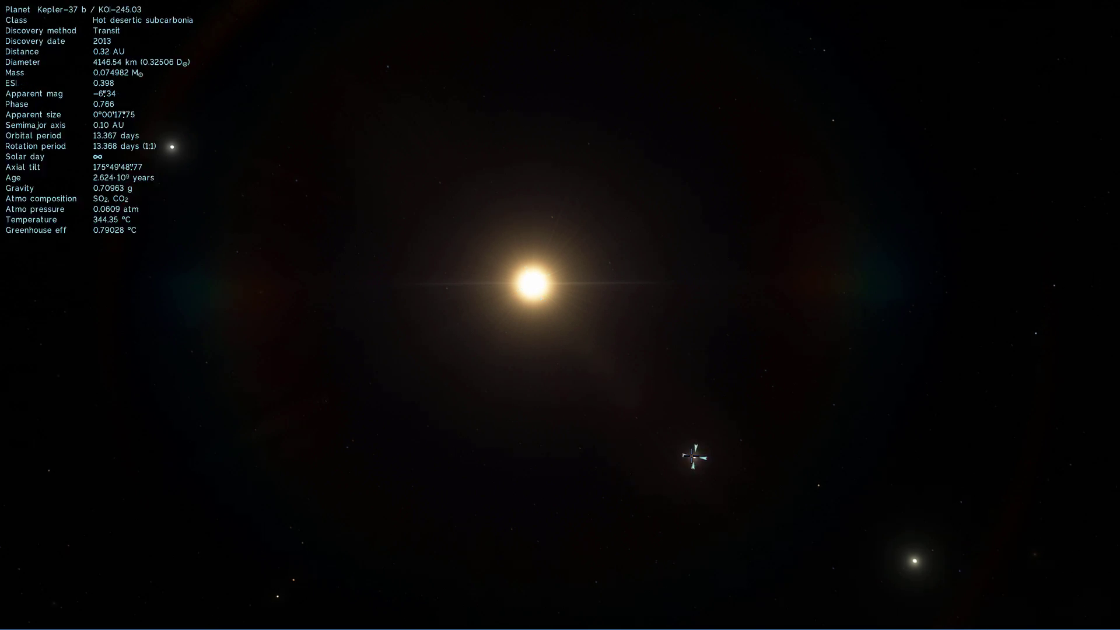
{"action": "key", "text": "g"}
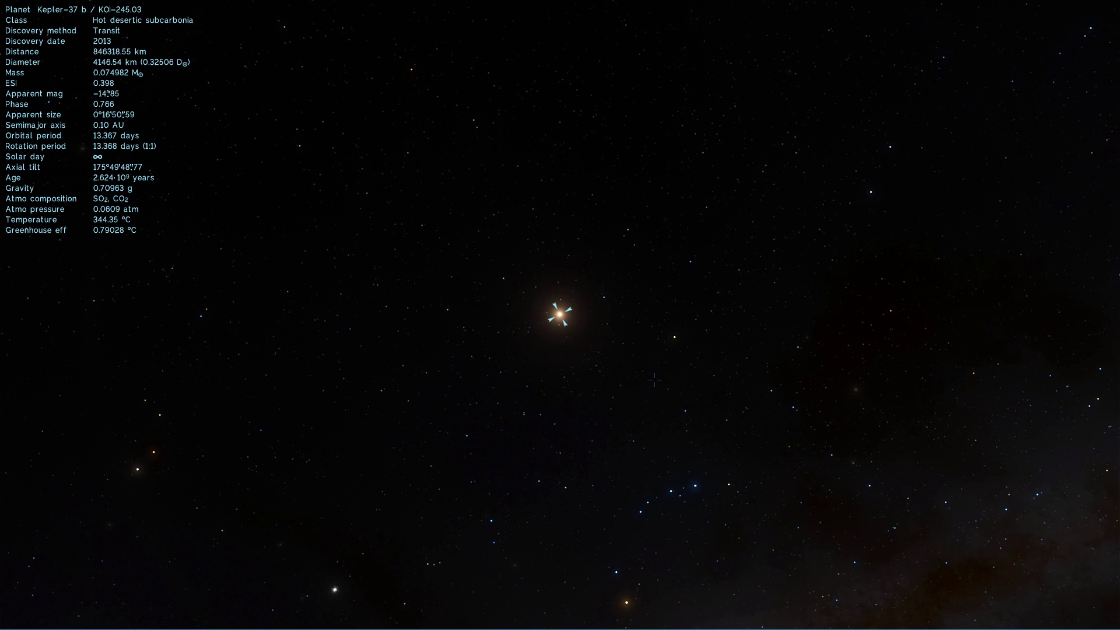
{"action": "key", "text": "g"}
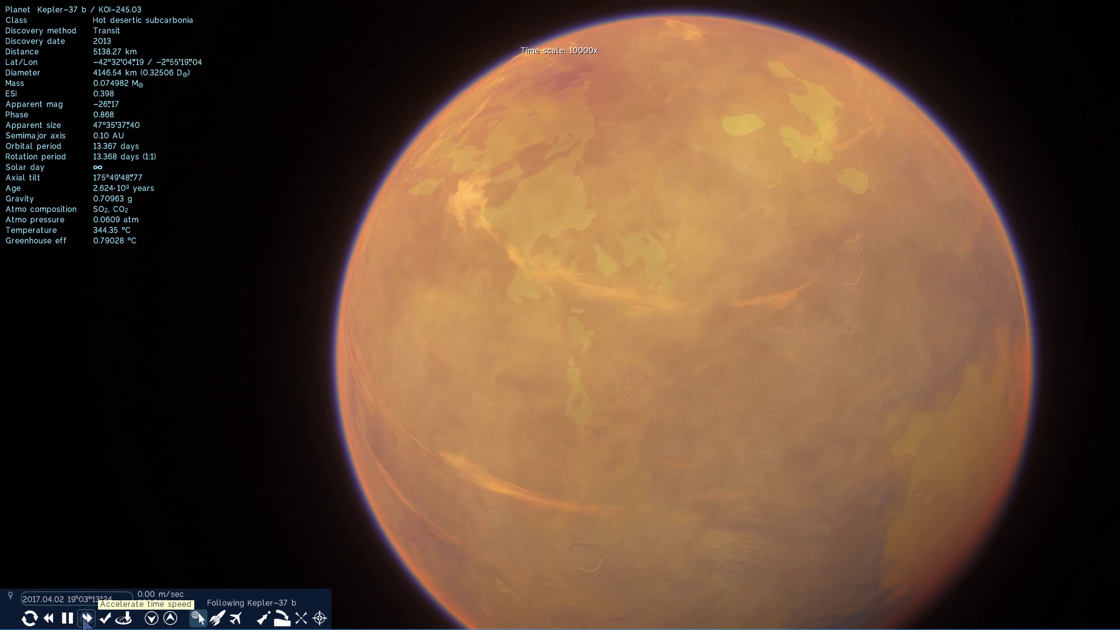
Examine the clouds and surface features of Kepler-37 b from several angles and distances.
{"action": "left_click_drag", "start_coordinate": [245, 534], "coordinate": [90, 497]}
{"action": "right_click_drag", "start_coordinate": [90, 497], "coordinate": [117, 574]}
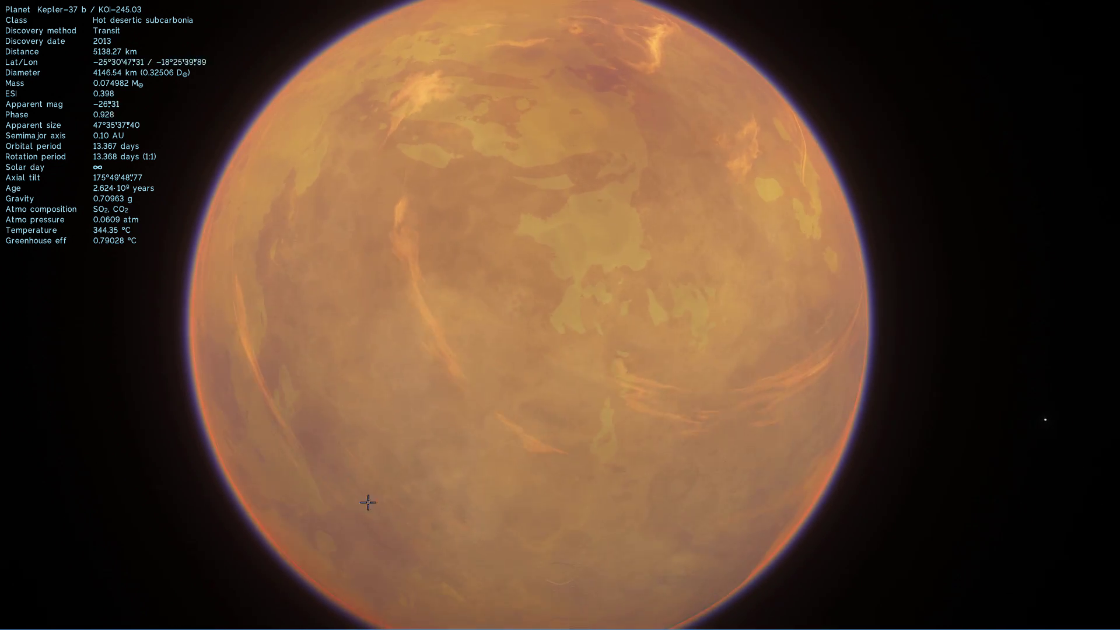
{"action": "scroll", "coordinate": [368, 502], "scroll_direction": "down", "scroll_amount": 2}
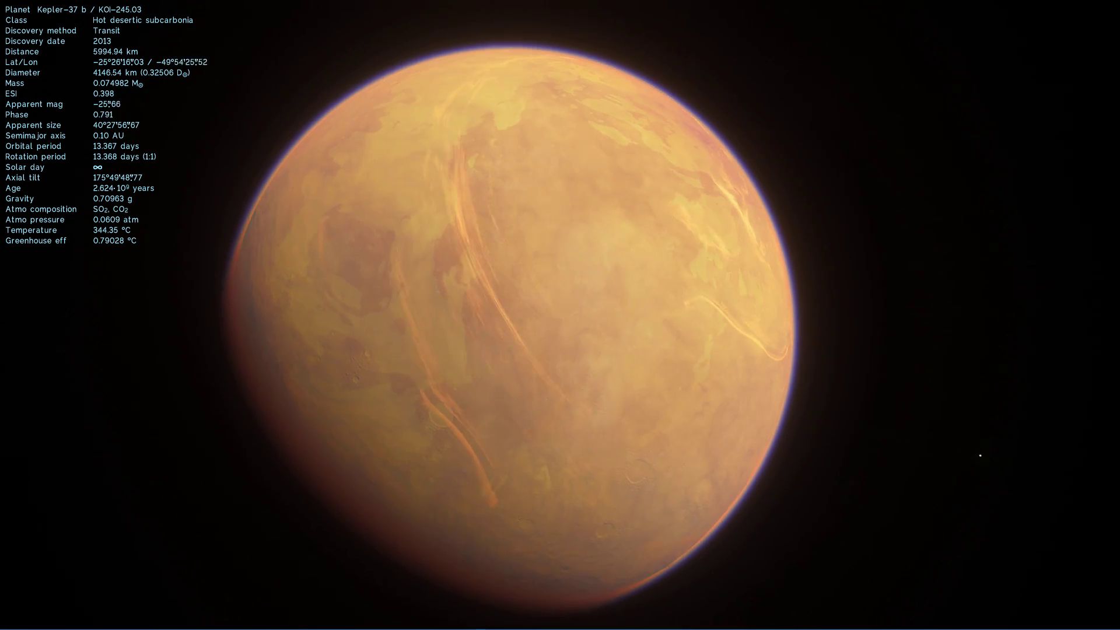
{"action": "scroll", "coordinate": [202, 519], "scroll_direction": "up", "scroll_amount": 1}
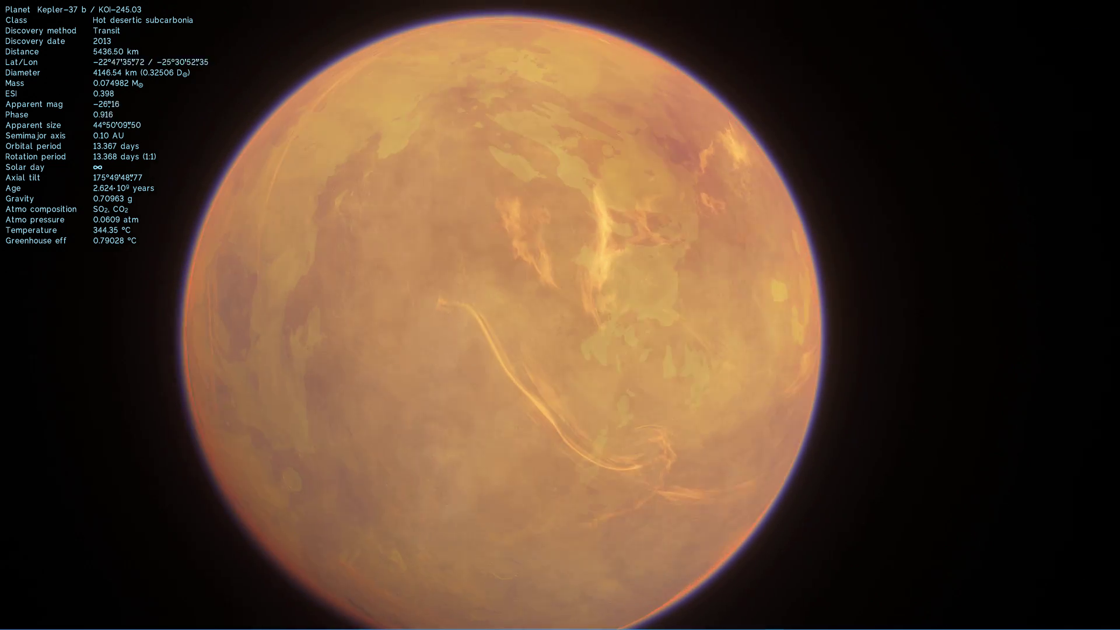
{"action": "scroll", "coordinate": [441, 389], "scroll_direction": "up", "scroll_amount": 4}
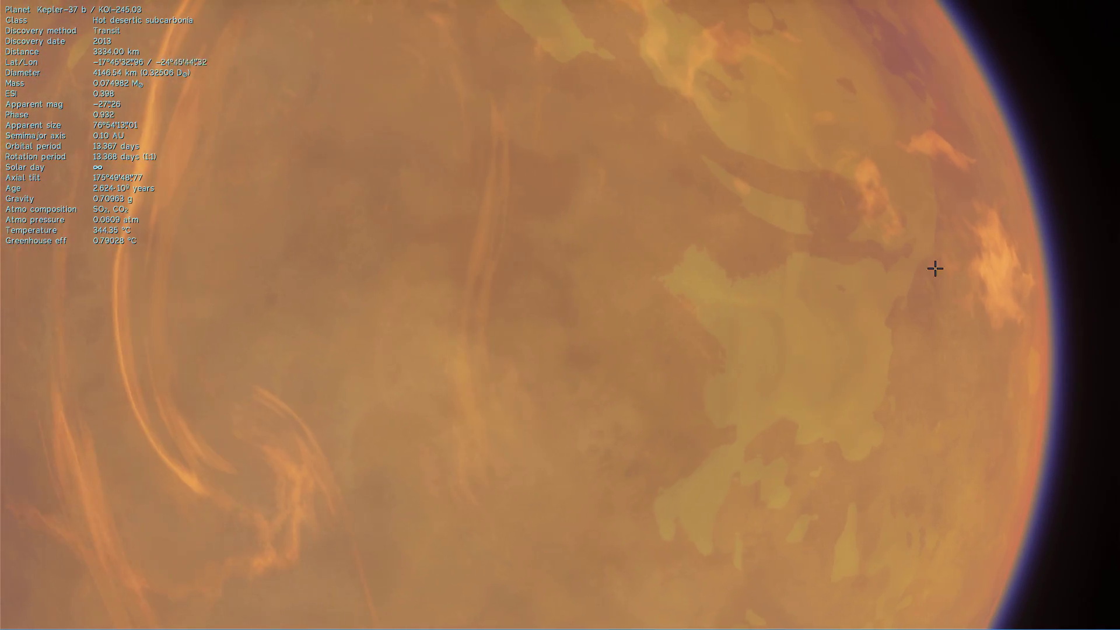
{"action": "scroll", "coordinate": [689, 389], "scroll_direction": "down", "scroll_amount": 3}
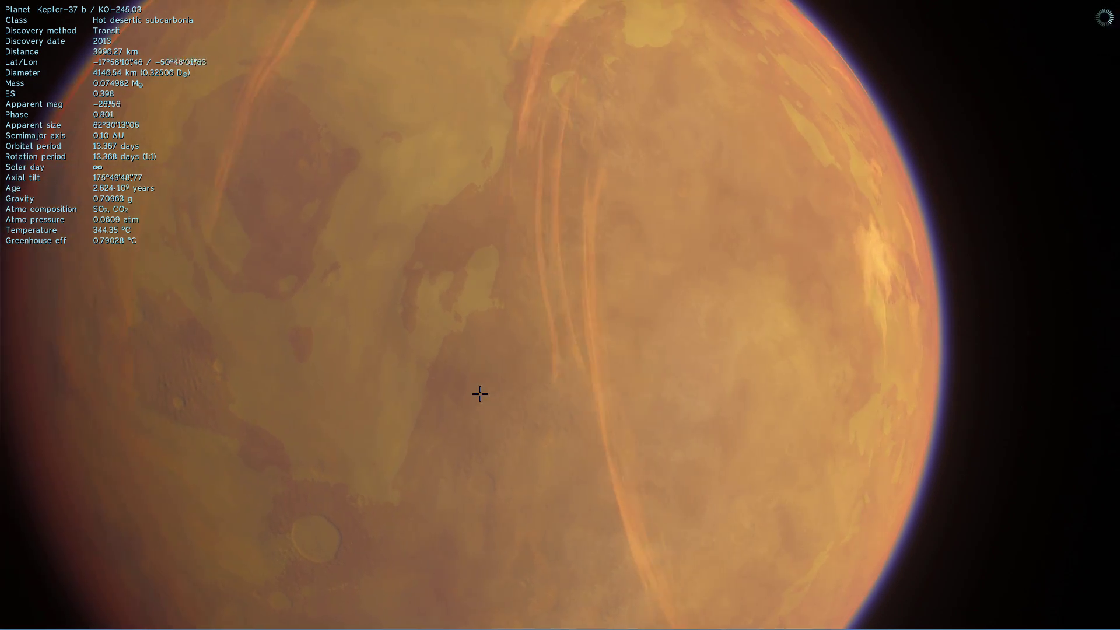
{"action": "right_click_drag", "start_coordinate": [496, 396], "coordinate": [583, 443]}
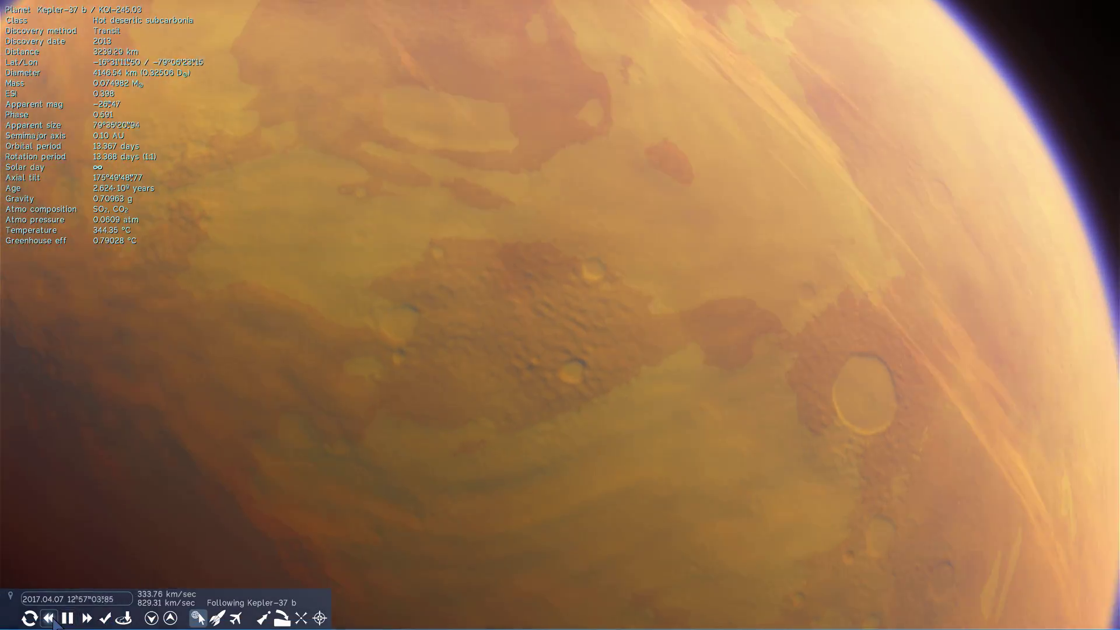
Slow the time speed by two steps and look over the landscape from the surface of Kepler-37 b.
{"action": "left_click", "coordinate": [50, 618]}
{"action": "left_click", "coordinate": [50, 618]}
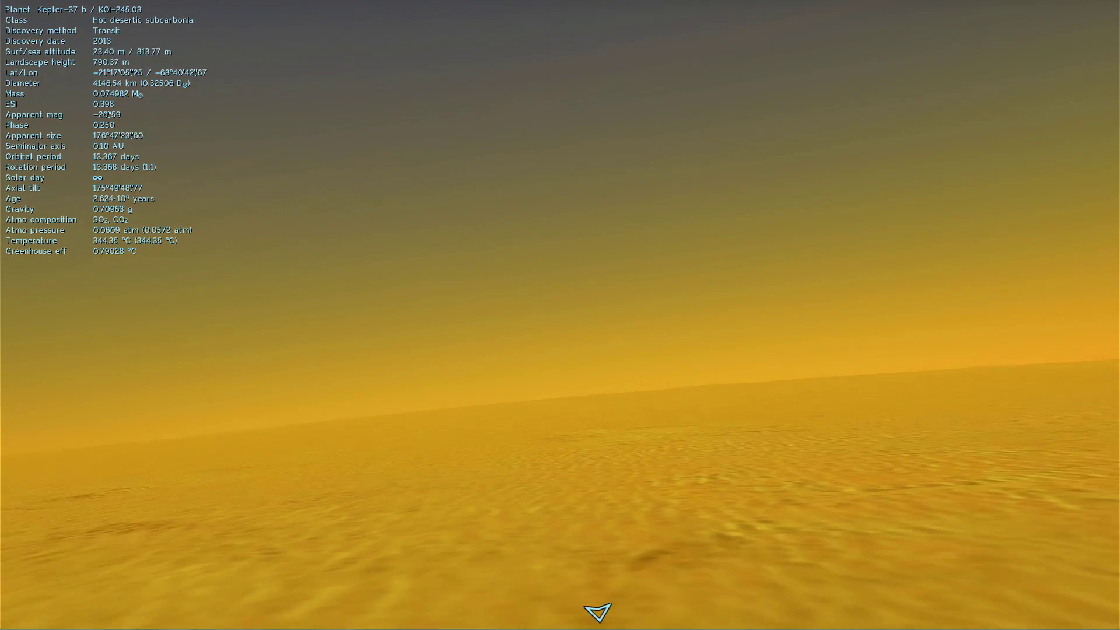
{"action": "scroll", "coordinate": [559, 315], "scroll_direction": "up", "scroll_amount": 1}
{"action": "scroll", "coordinate": [560, 315], "scroll_direction": "up", "scroll_amount": 3}
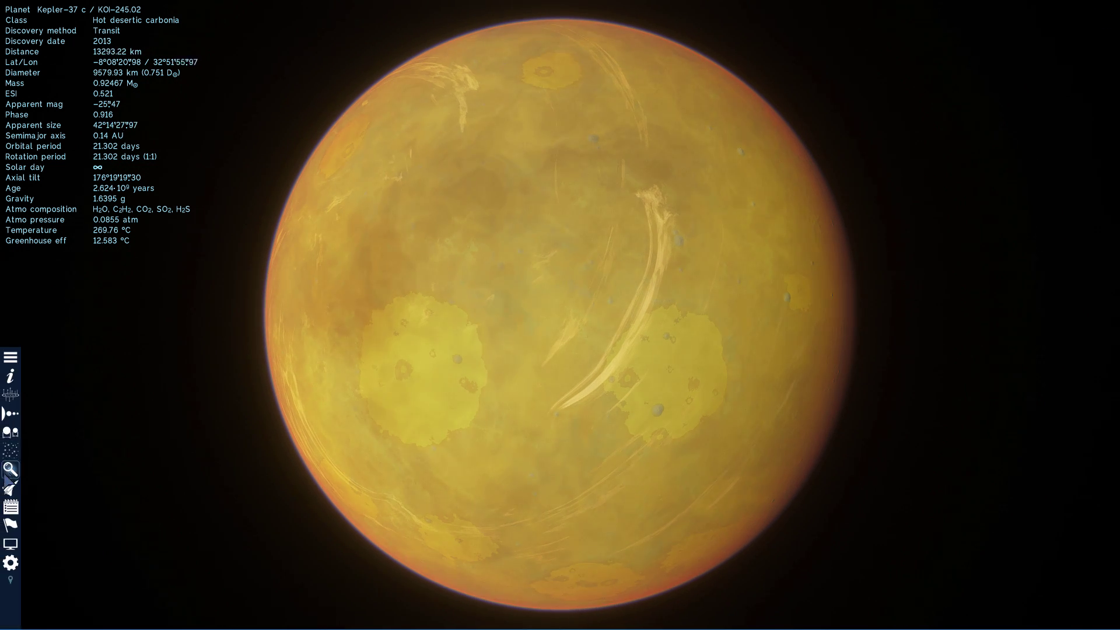
Find and go to planet Kepler-37 d, followed by planet Kepler-37 e.
{"action": "left_click", "coordinate": [13, 470]}
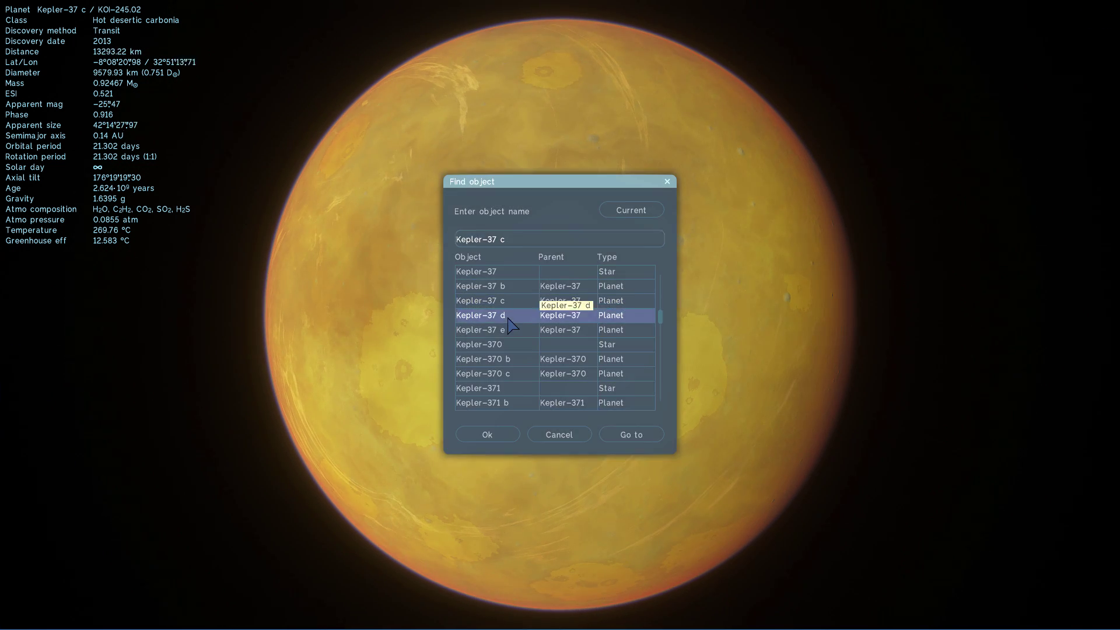
{"action": "left_click", "coordinate": [632, 435]}
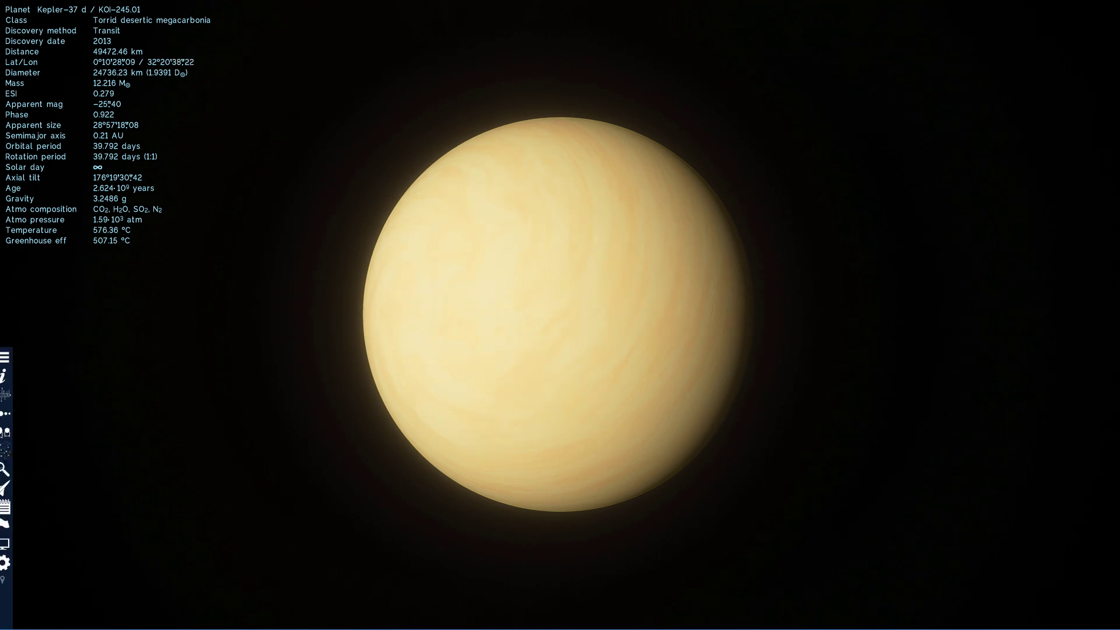
{"action": "left_click", "coordinate": [10, 469]}
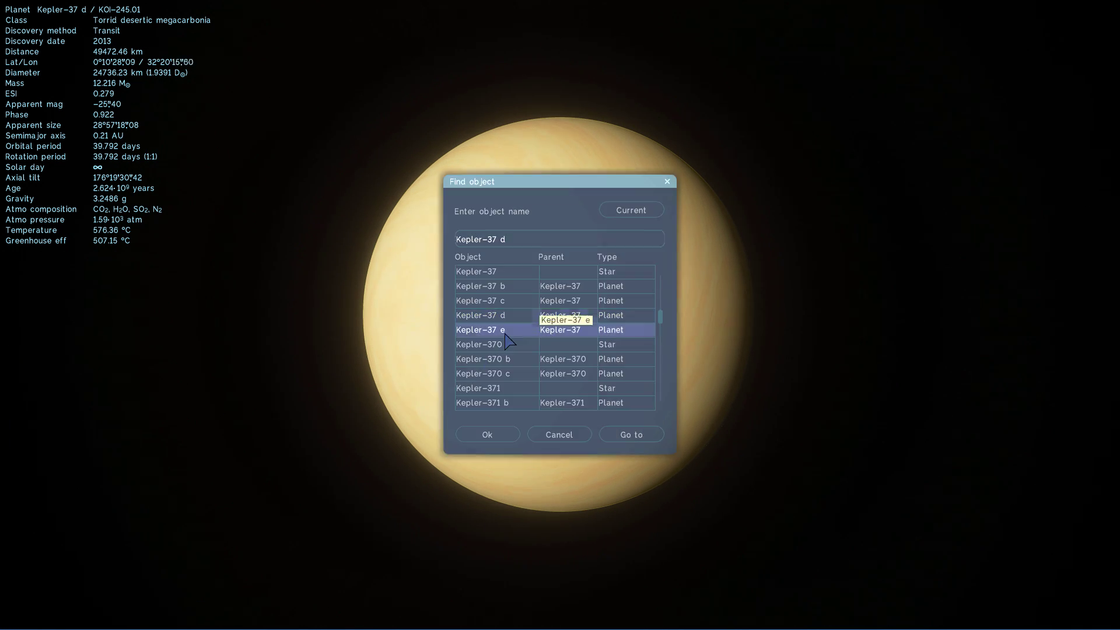
{"action": "left_click", "coordinate": [630, 434]}
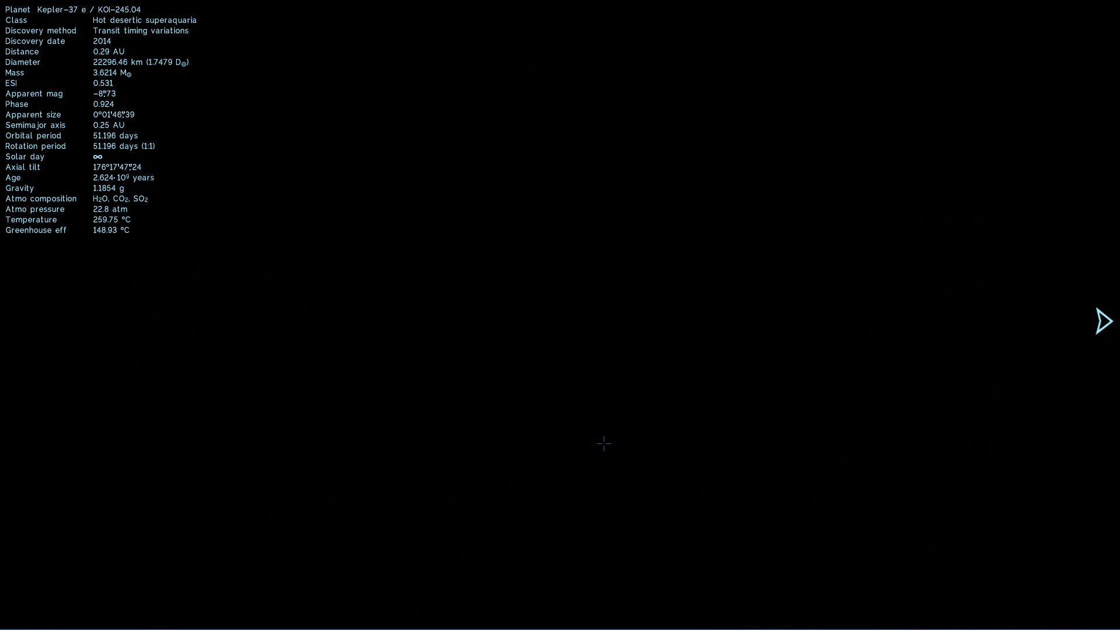
{"action": "key", "text": "g"}
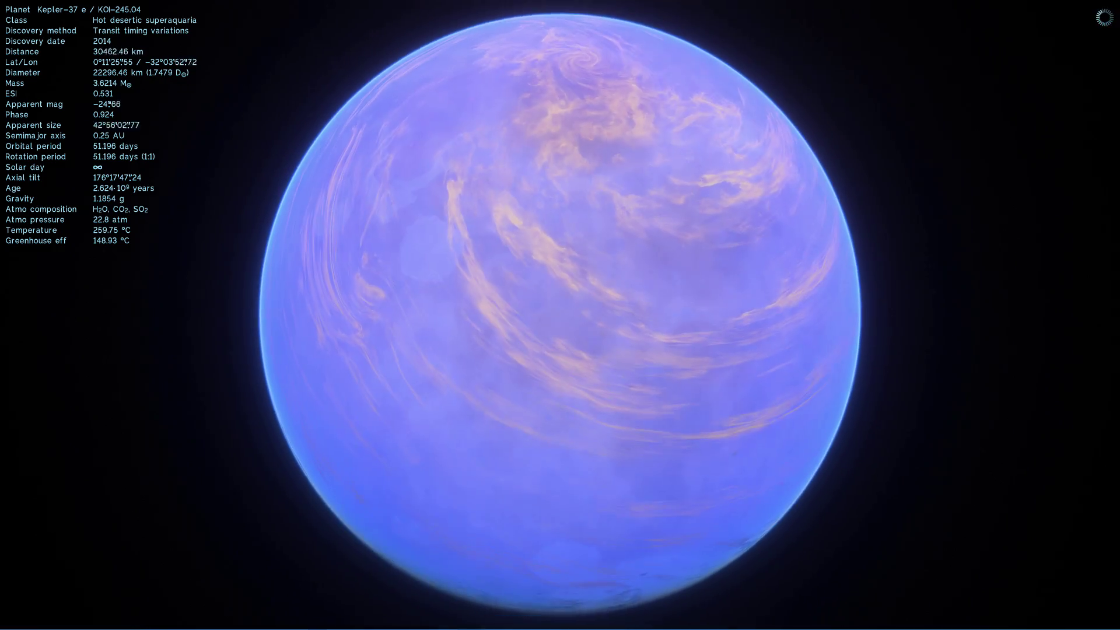
Examine Kepler-37 e from several sides and pull back to view the star with its planets.
{"action": "left_click_drag", "start_coordinate": [583, 323], "coordinate": [657, 437]}
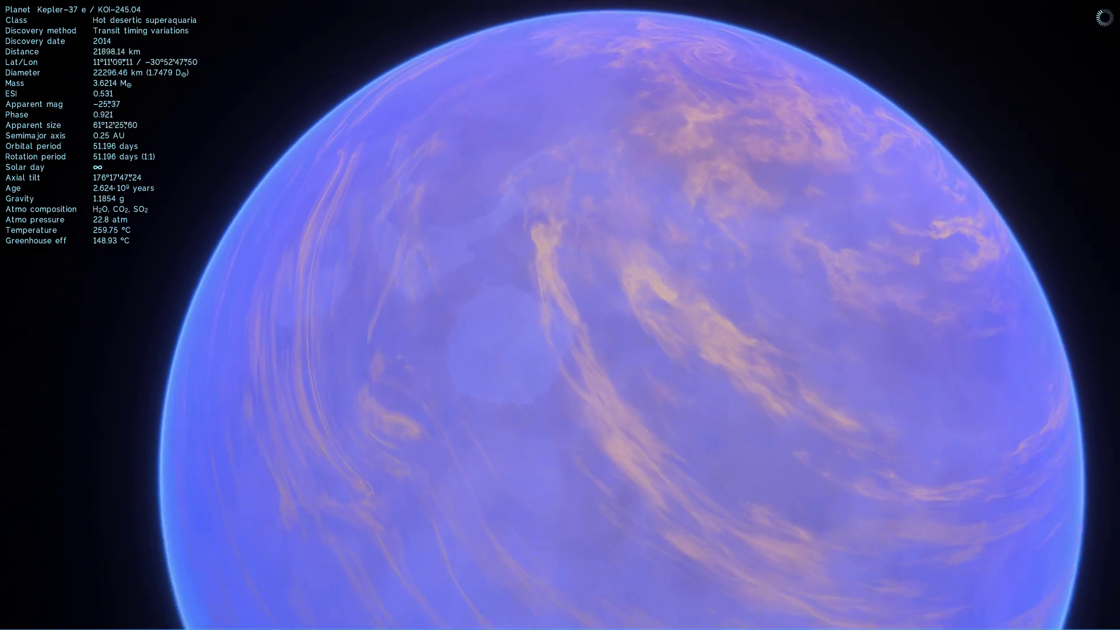
{"action": "key", "text": "s"}
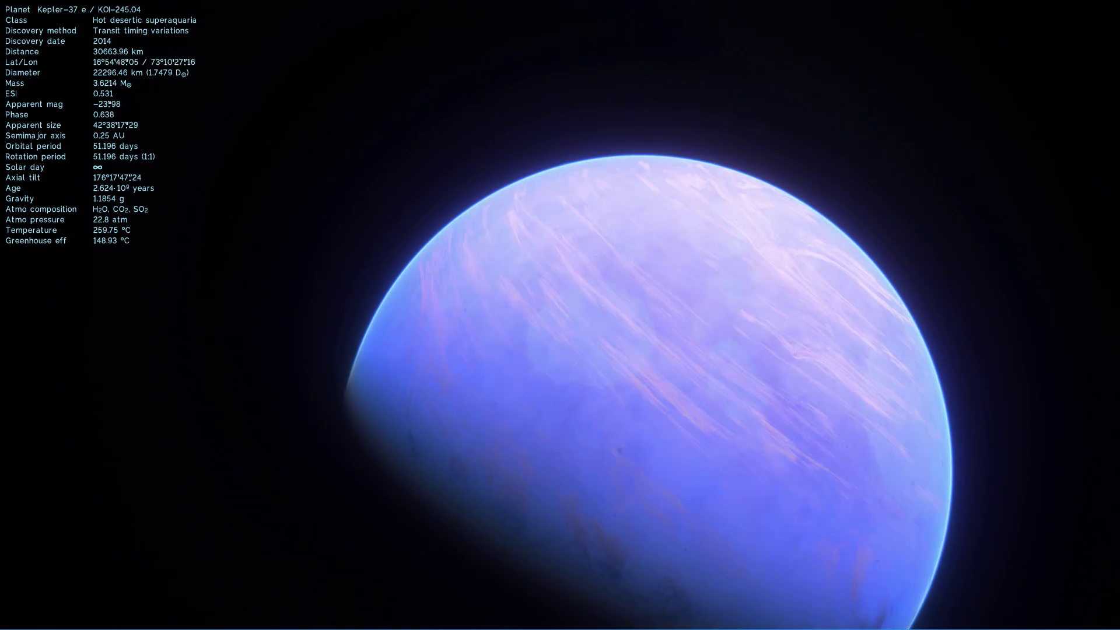
{"action": "left_click_drag", "start_coordinate": [615, 300], "coordinate": [146, 494]}
{"action": "key", "text": "s"}
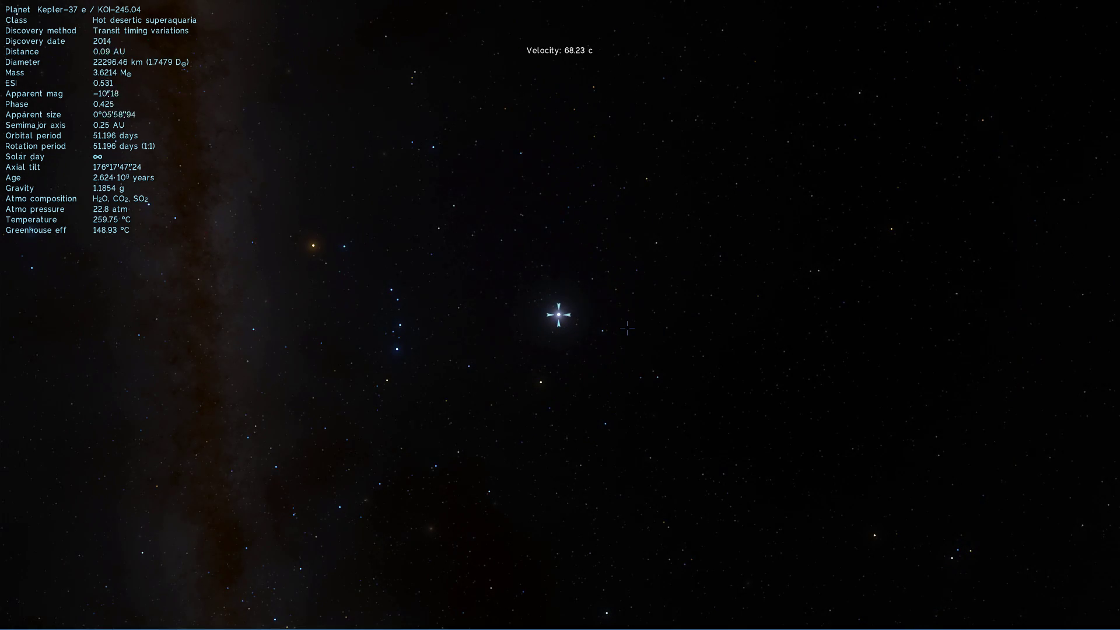
{"action": "left_click", "coordinate": [626, 328]}
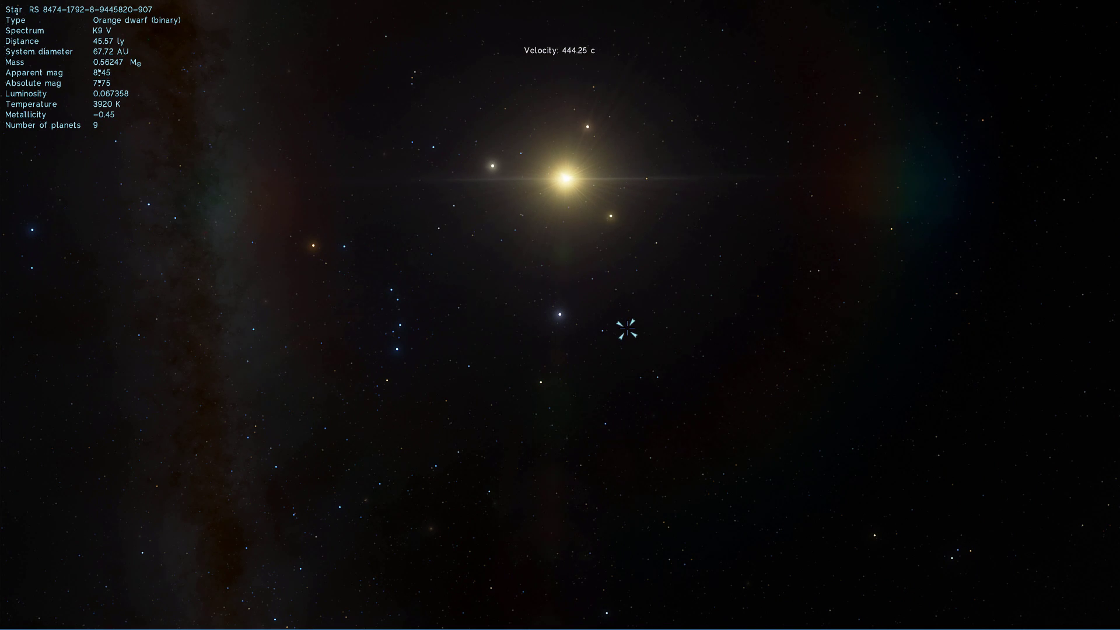
{"action": "left_click_drag", "start_coordinate": [627, 328], "coordinate": [620, 417]}
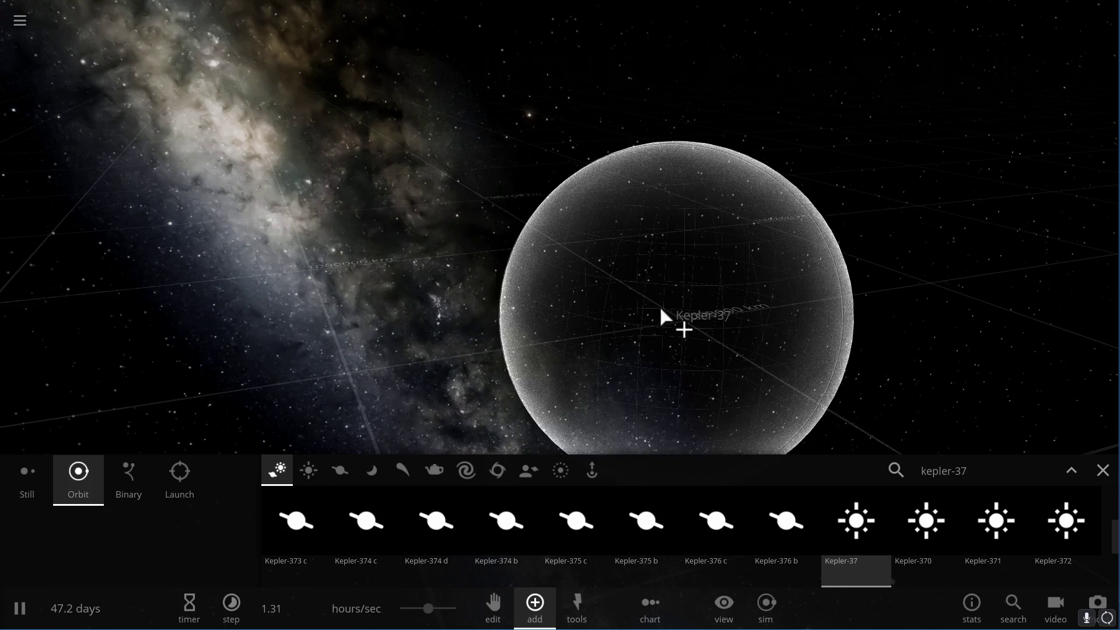
In Universe Sandbox, place the star Kepler-37 in the simulation and close the object library.
{"action": "left_click", "coordinate": [599, 225]}
{"action": "right_click", "coordinate": [393, 235]}
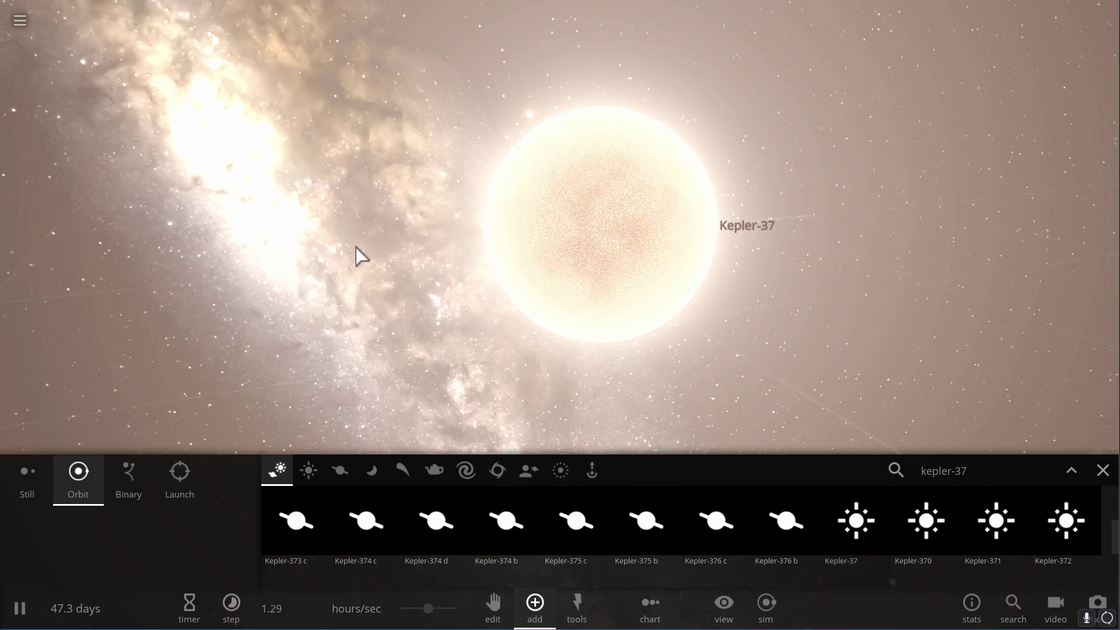
{"action": "scroll", "coordinate": [377, 275], "scroll_direction": "down", "scroll_amount": 5}
{"action": "key", "text": "Escape"}
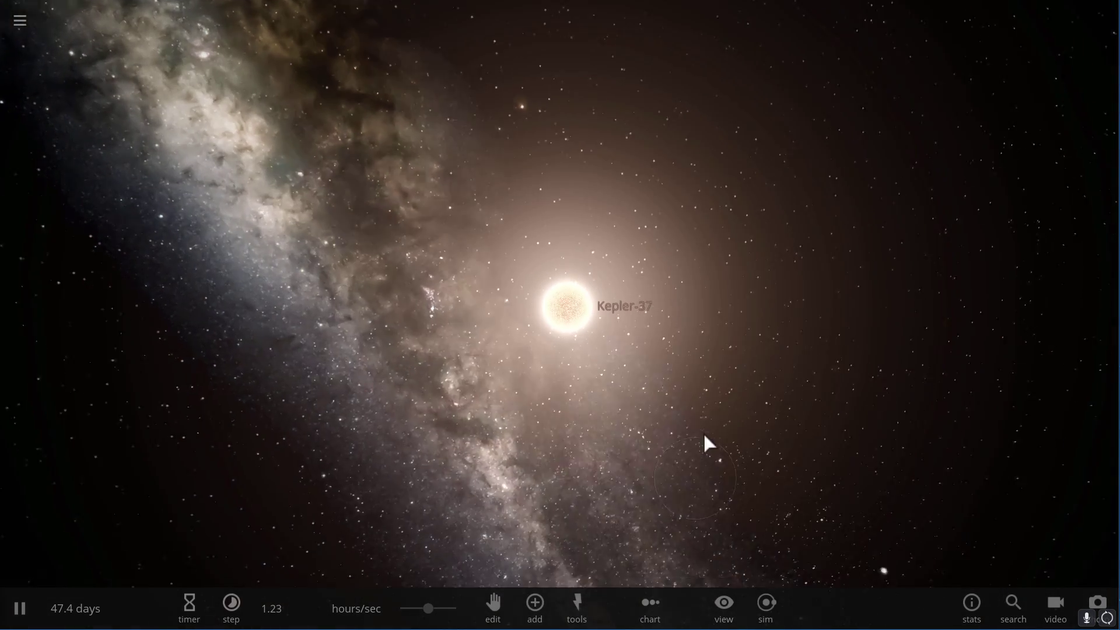
Select the star Kepler-37 and view its planets' orbits from a wider angle.
{"action": "left_click", "coordinate": [566, 315]}
{"action": "scroll", "coordinate": [562, 317], "scroll_direction": "down", "scroll_amount": 3}
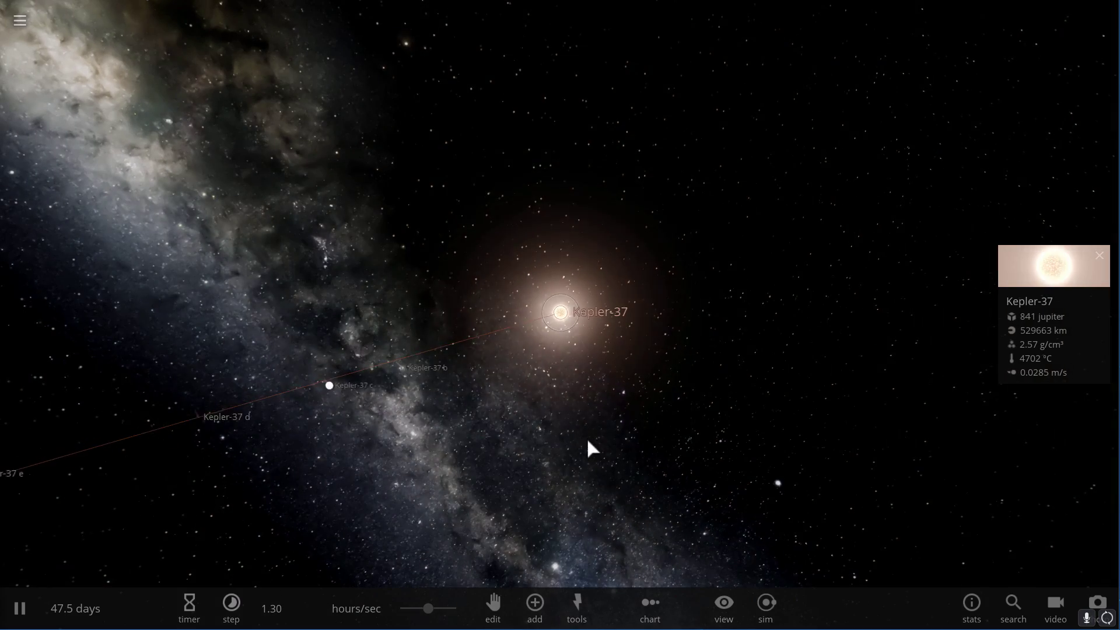
{"action": "left_click_drag", "start_coordinate": [586, 436], "coordinate": [734, 378]}
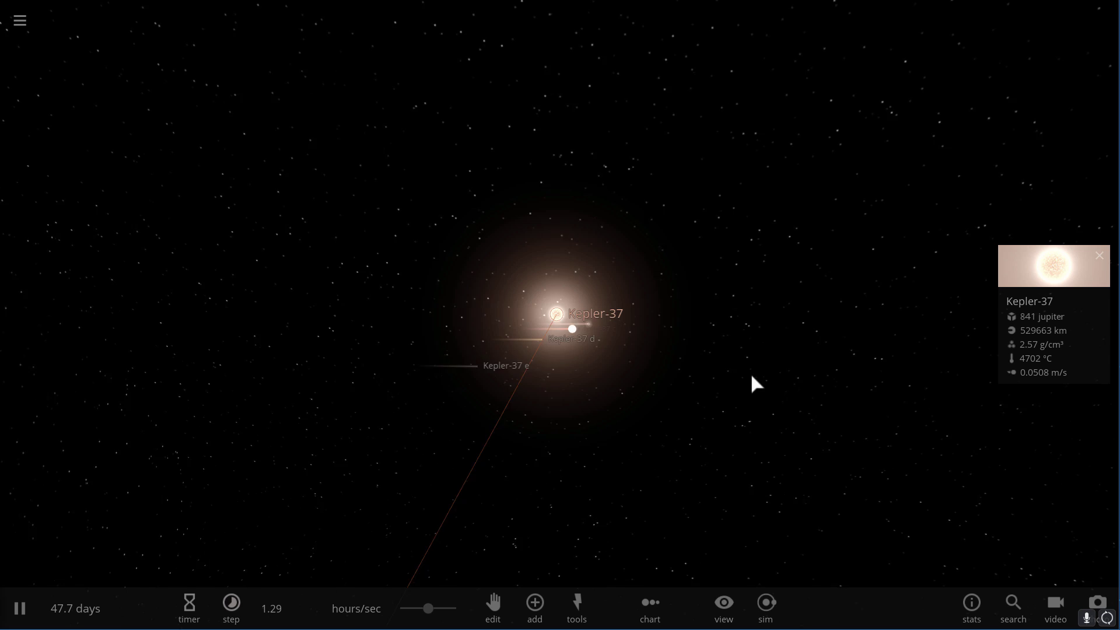
{"action": "left_click_drag", "start_coordinate": [752, 383], "coordinate": [800, 393]}
Show the habitable zone around Kepler-37 and compare it with the orbits of planets b to e.
{"action": "left_click", "coordinate": [726, 609]}
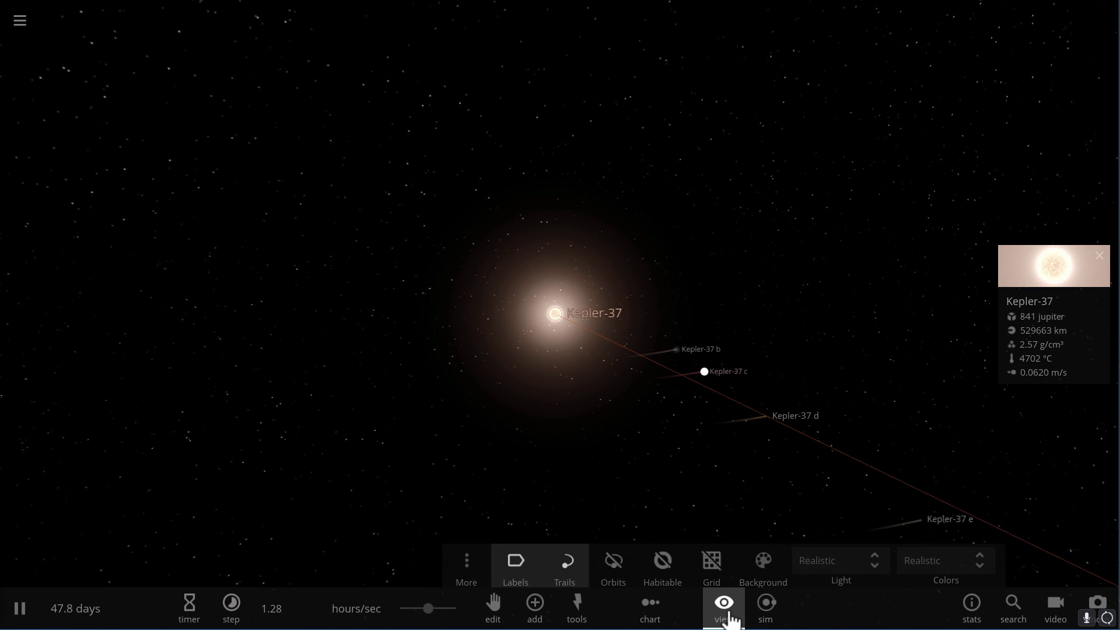
{"action": "left_click", "coordinate": [678, 577]}
{"action": "scroll", "coordinate": [660, 403], "scroll_direction": "down", "scroll_amount": 5}
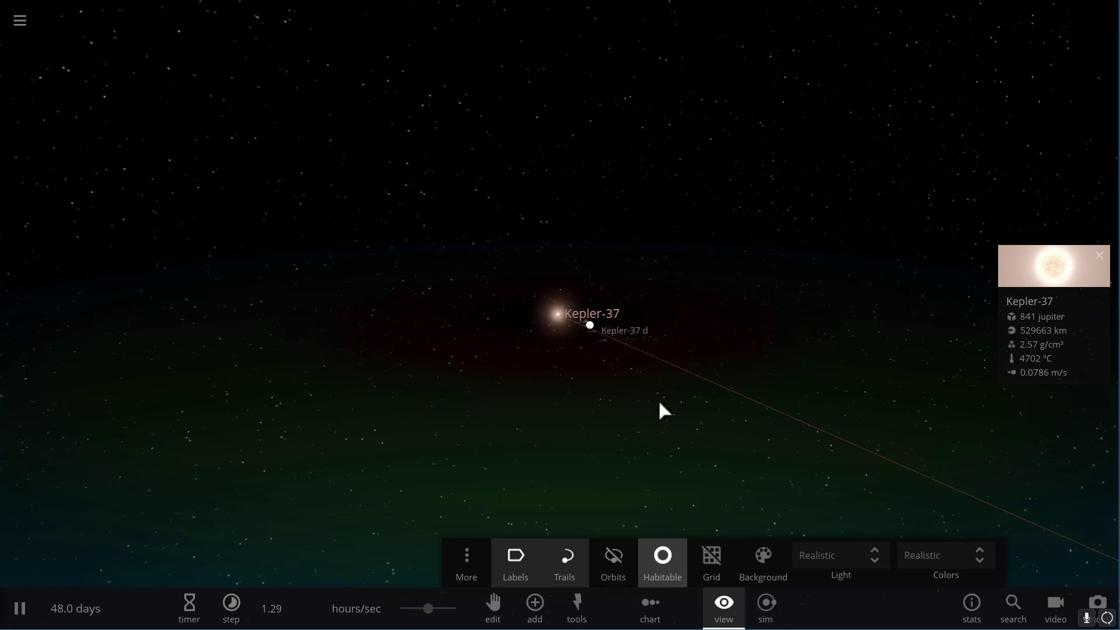
{"action": "left_click_drag", "start_coordinate": [725, 438], "coordinate": [849, 454]}
{"action": "left_click_drag", "start_coordinate": [898, 344], "coordinate": [722, 527]}
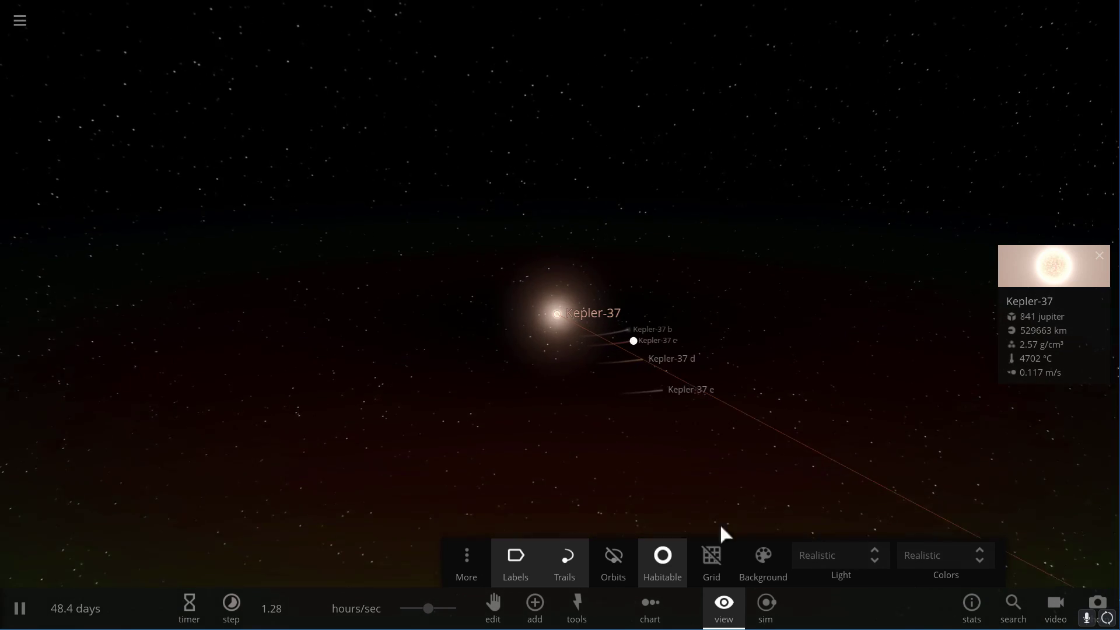
{"action": "scroll", "coordinate": [702, 459], "scroll_direction": "down", "scroll_amount": 2}
{"action": "scroll", "coordinate": [702, 458], "scroll_direction": "up", "scroll_amount": 3}
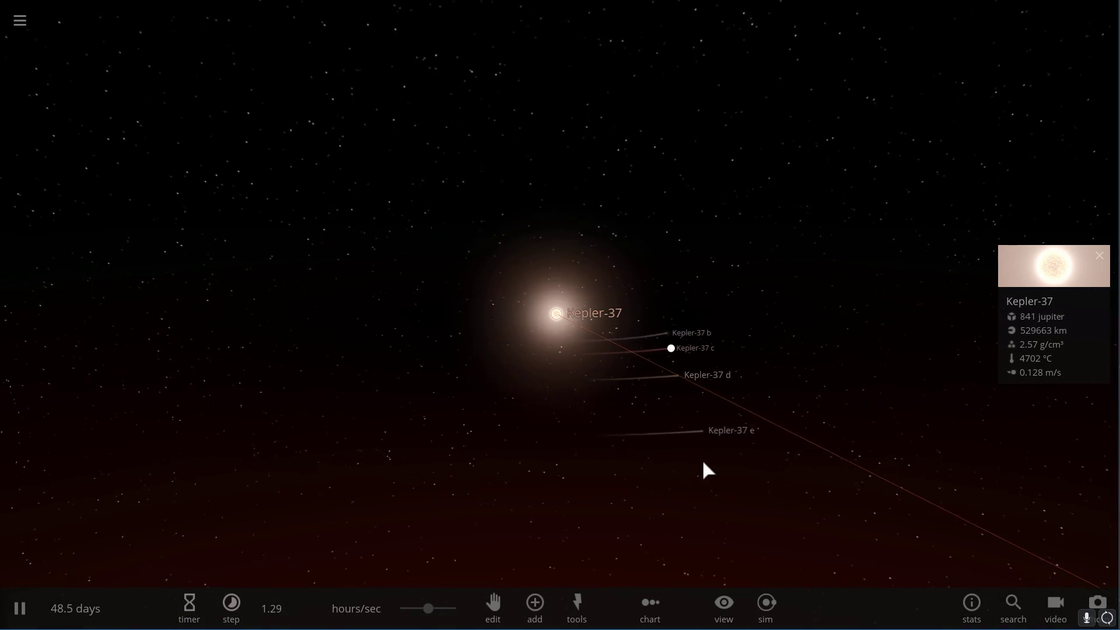
Select the innermost planet, Kepler-37 b, and travel close to it.
{"action": "left_click_drag", "start_coordinate": [693, 479], "coordinate": [604, 458]}
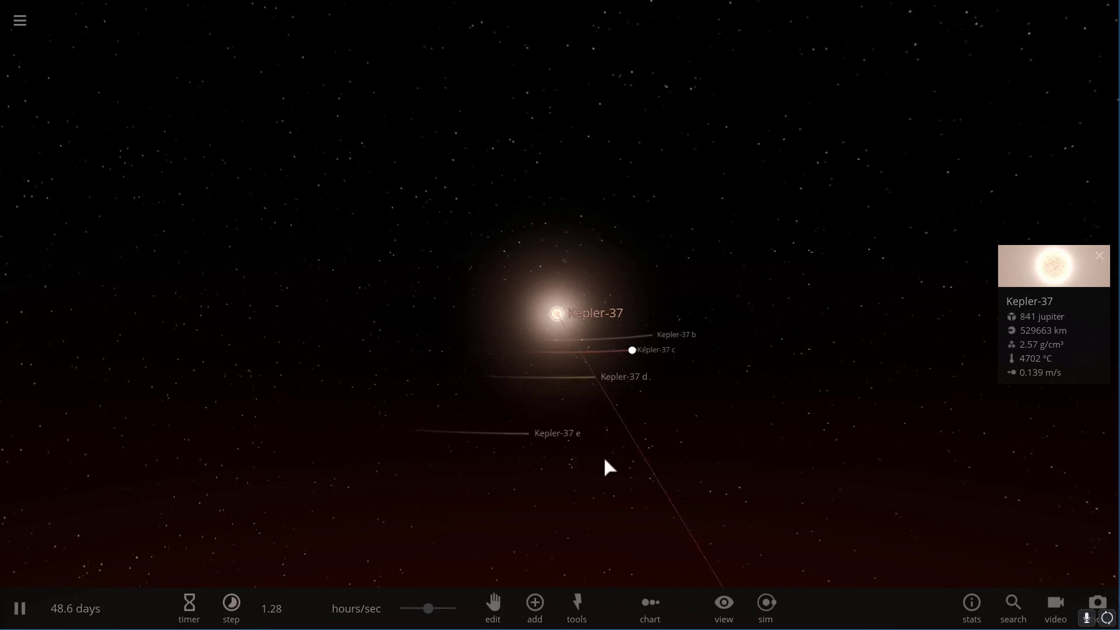
{"action": "left_click_drag", "start_coordinate": [519, 443], "coordinate": [457, 363]}
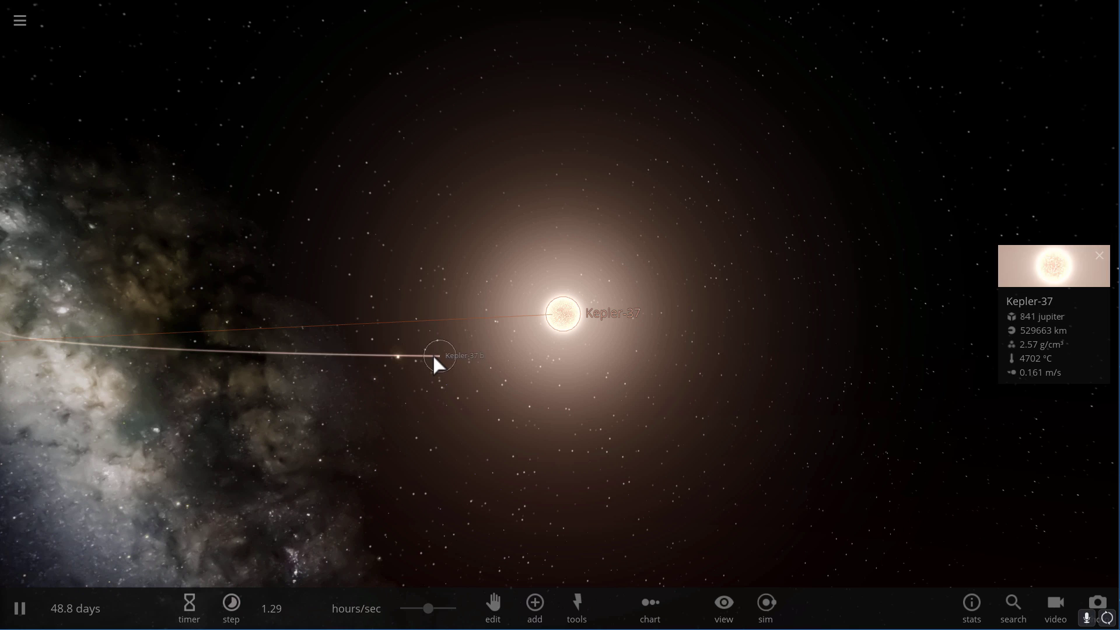
{"action": "left_click", "coordinate": [433, 357]}
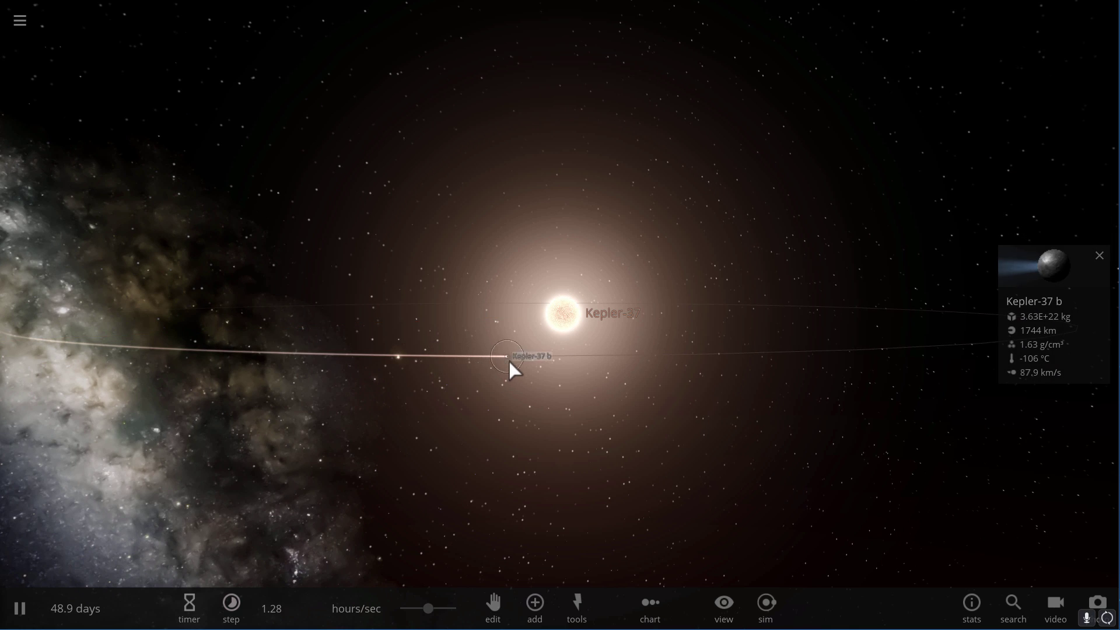
{"action": "double_click", "coordinate": [508, 360]}
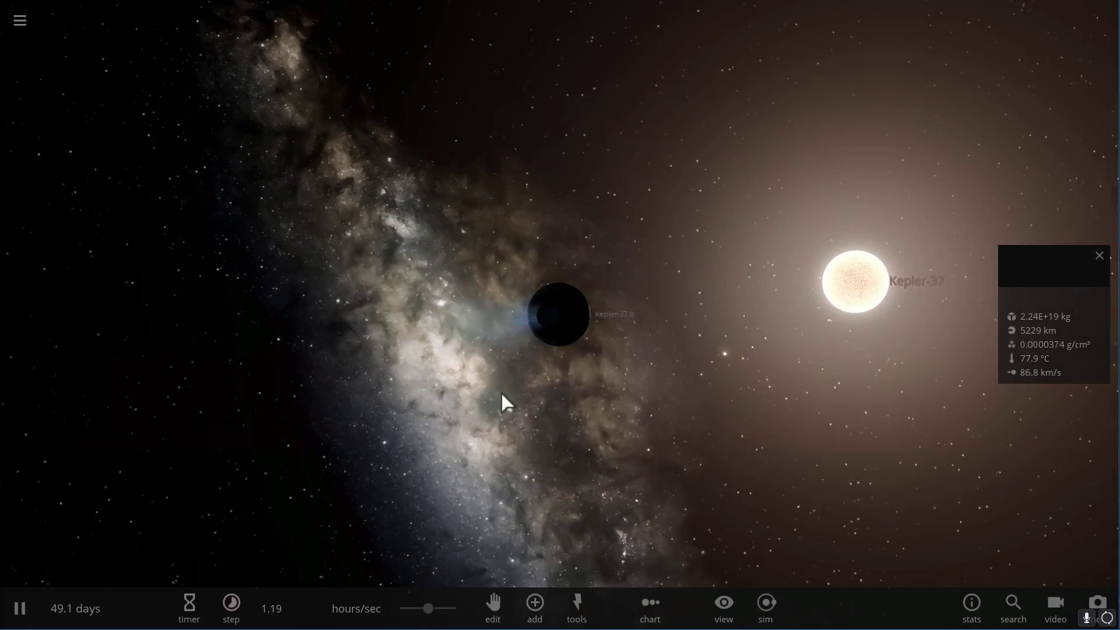
Examine the surface and gas tail of Kepler-37 b from several sides.
{"action": "scroll", "coordinate": [487, 389], "scroll_direction": "down", "scroll_amount": 2}
{"action": "left_click_drag", "start_coordinate": [501, 393], "coordinate": [603, 421]}
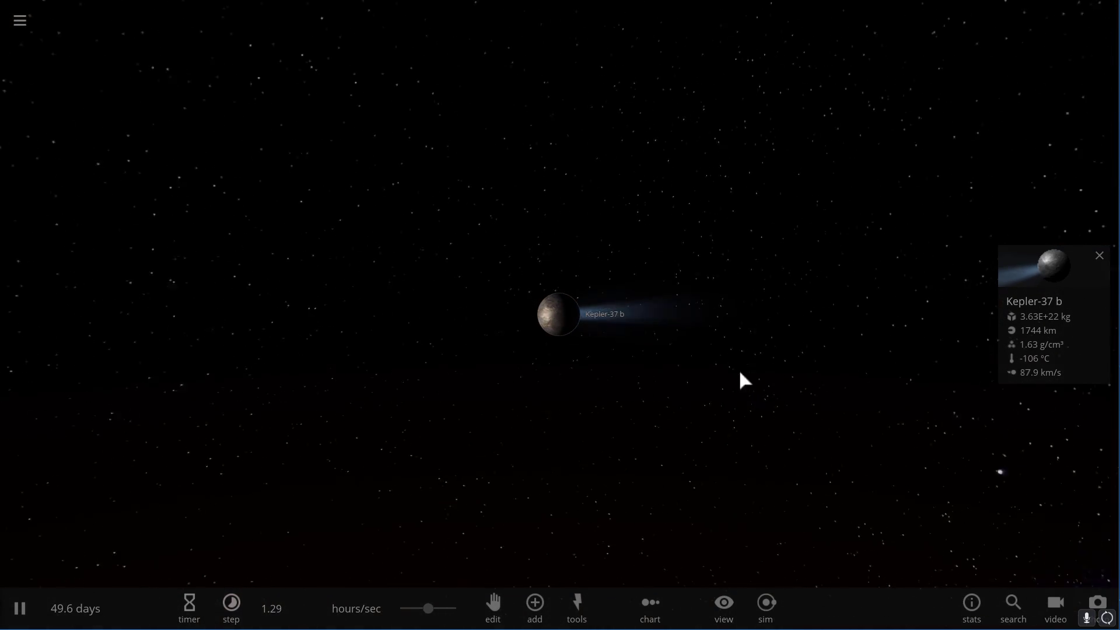
{"action": "scroll", "coordinate": [555, 368], "scroll_direction": "up", "scroll_amount": 4}
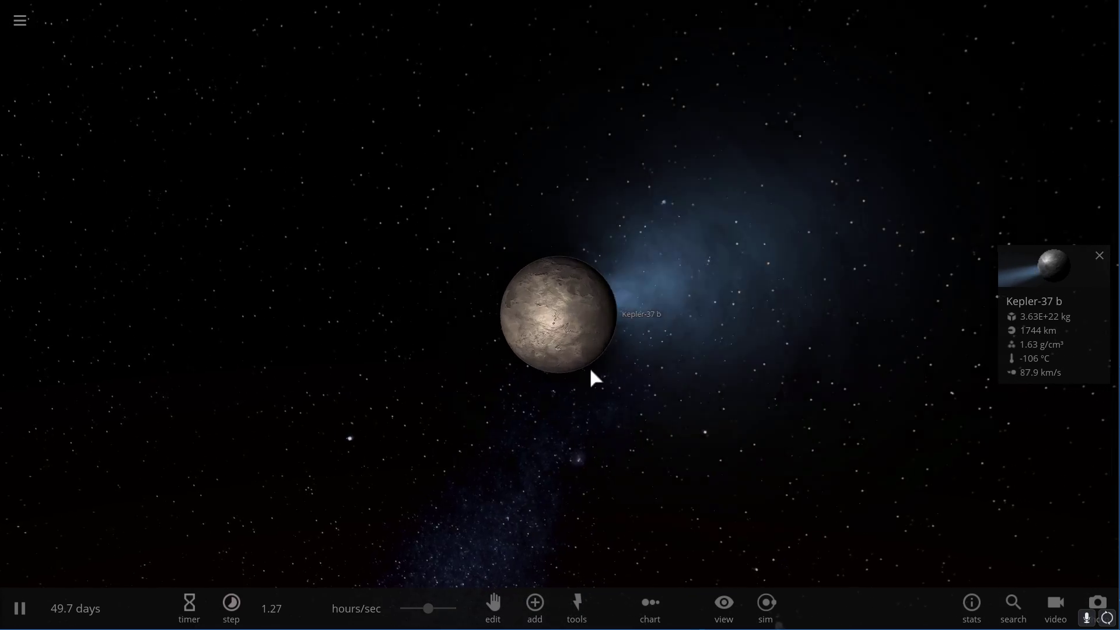
{"action": "left_click_drag", "start_coordinate": [590, 367], "coordinate": [185, 367]}
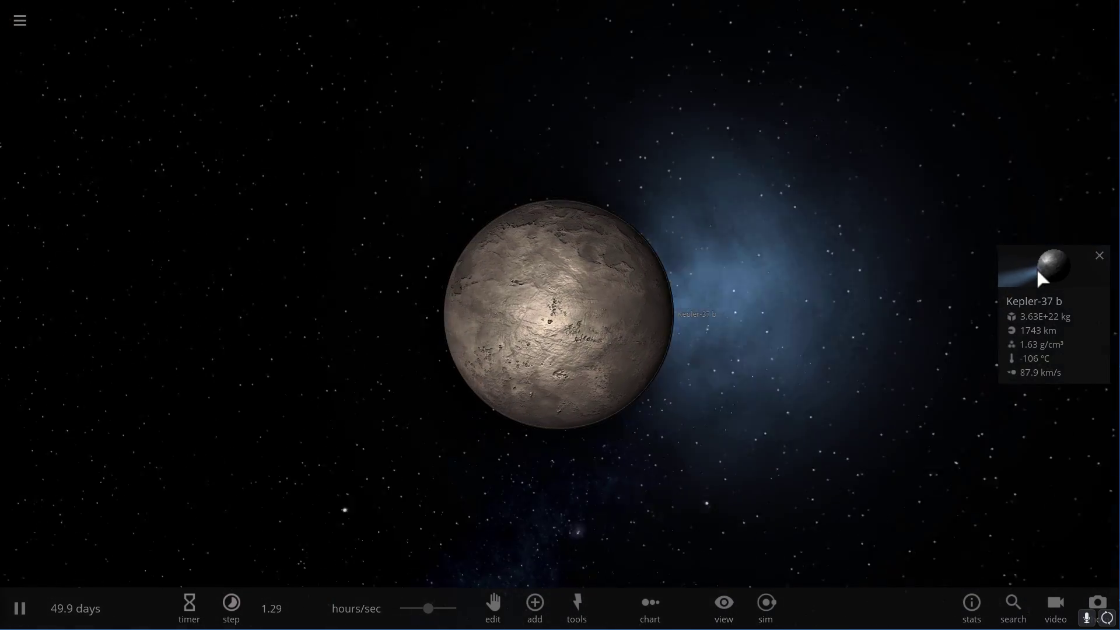
Set the surface pressure of Kepler-37 b to 1 atm in its atmosphere properties.
{"action": "left_click", "coordinate": [1038, 272]}
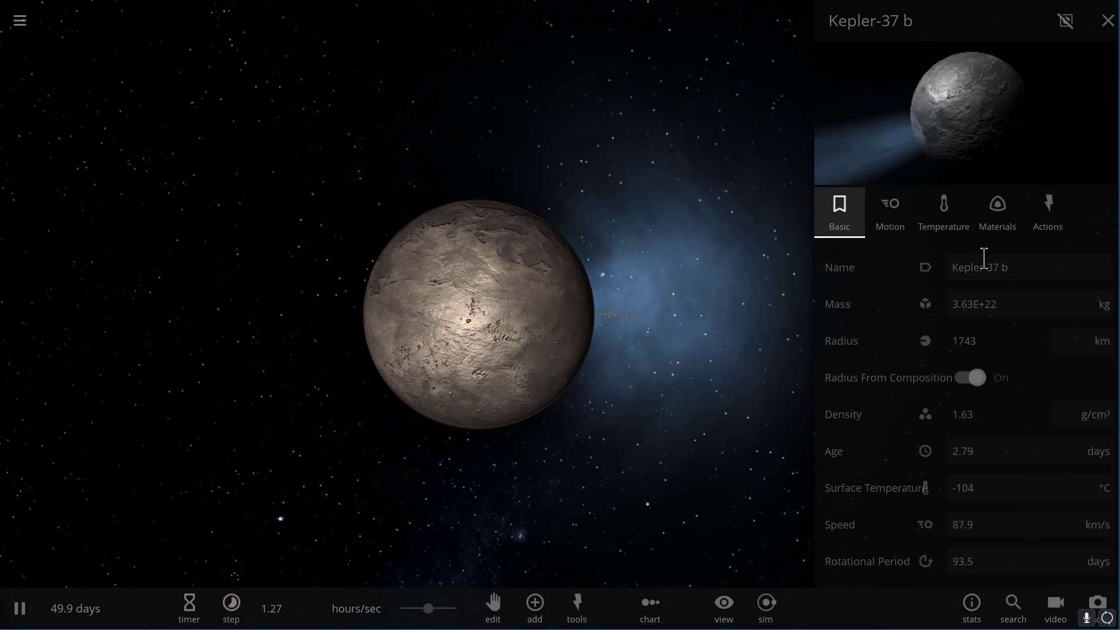
{"action": "left_click", "coordinate": [940, 219]}
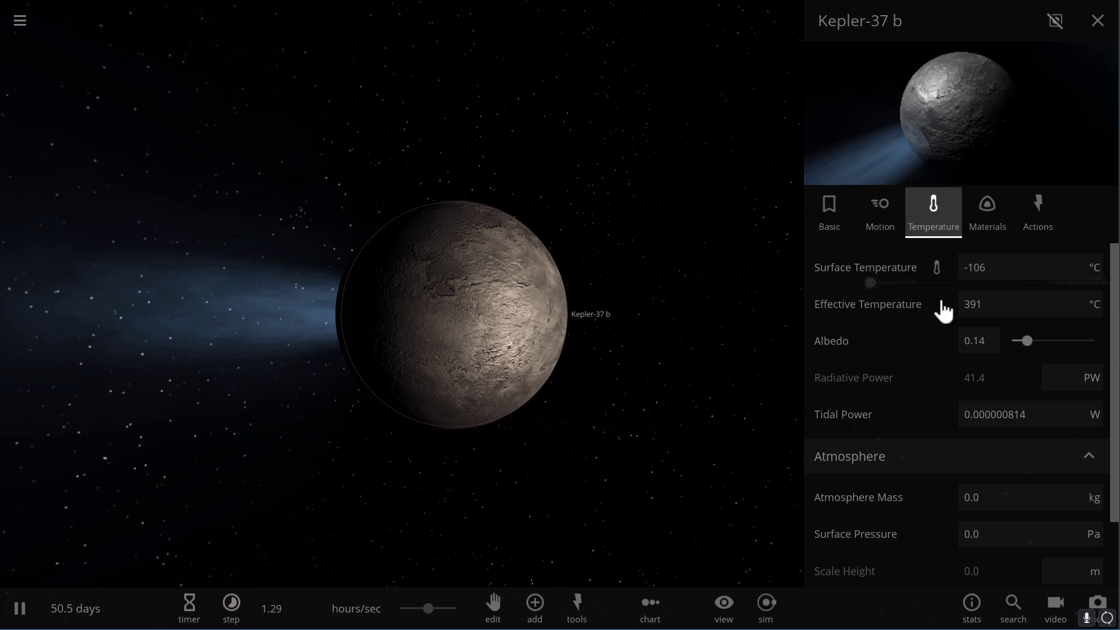
{"action": "scroll", "coordinate": [941, 318], "scroll_direction": "down", "scroll_amount": 2}
{"action": "scroll", "coordinate": [927, 408], "scroll_direction": "up", "scroll_amount": 2}
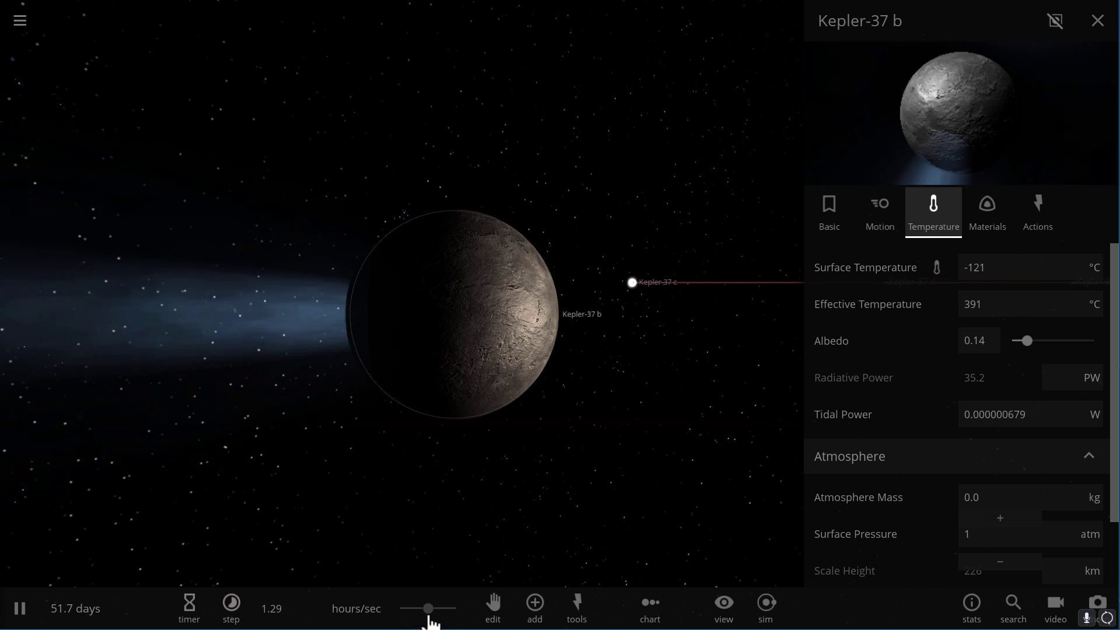
Slow the simulation to about 5 minutes per second and close the properties of Kepler-37 b.
{"action": "left_click_drag", "start_coordinate": [428, 608], "coordinate": [400, 610]}
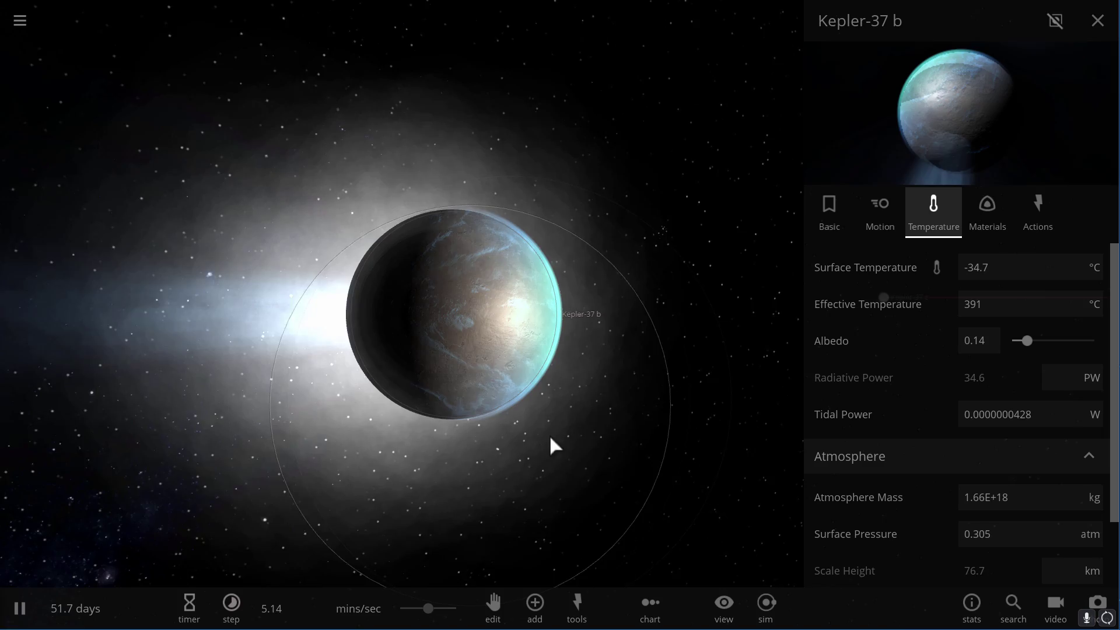
{"action": "left_click_drag", "start_coordinate": [636, 441], "coordinate": [945, 96]}
{"action": "left_click", "coordinate": [1097, 21]}
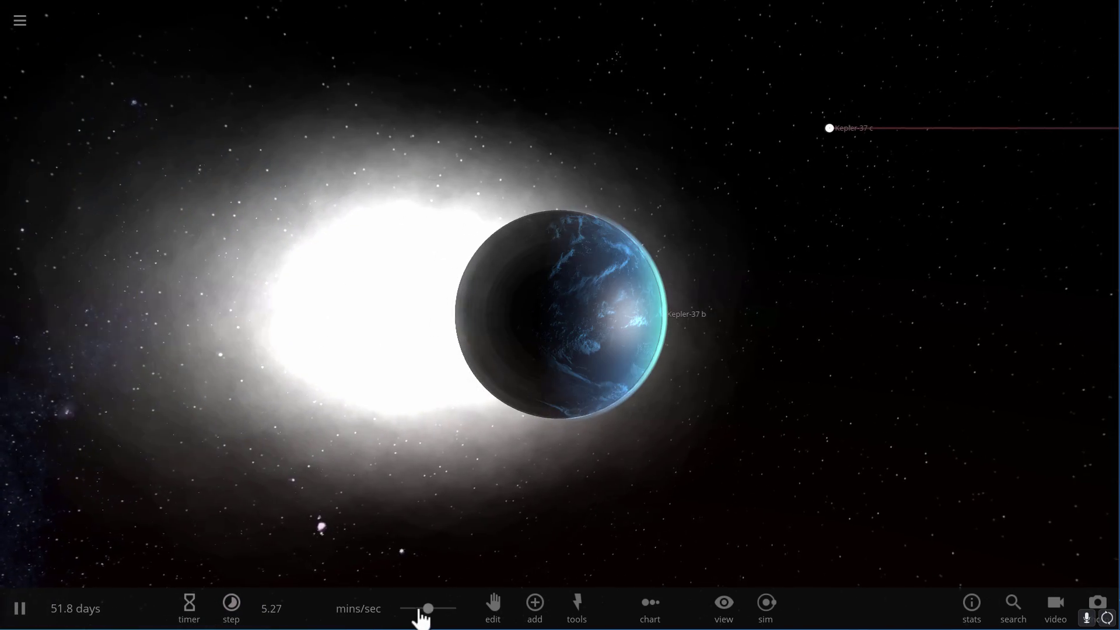
Inspect the atmosphere and vapor cloud of Kepler-37 b from its day and night sides, and select the planet.
{"action": "left_click_drag", "start_coordinate": [527, 484], "coordinate": [659, 469]}
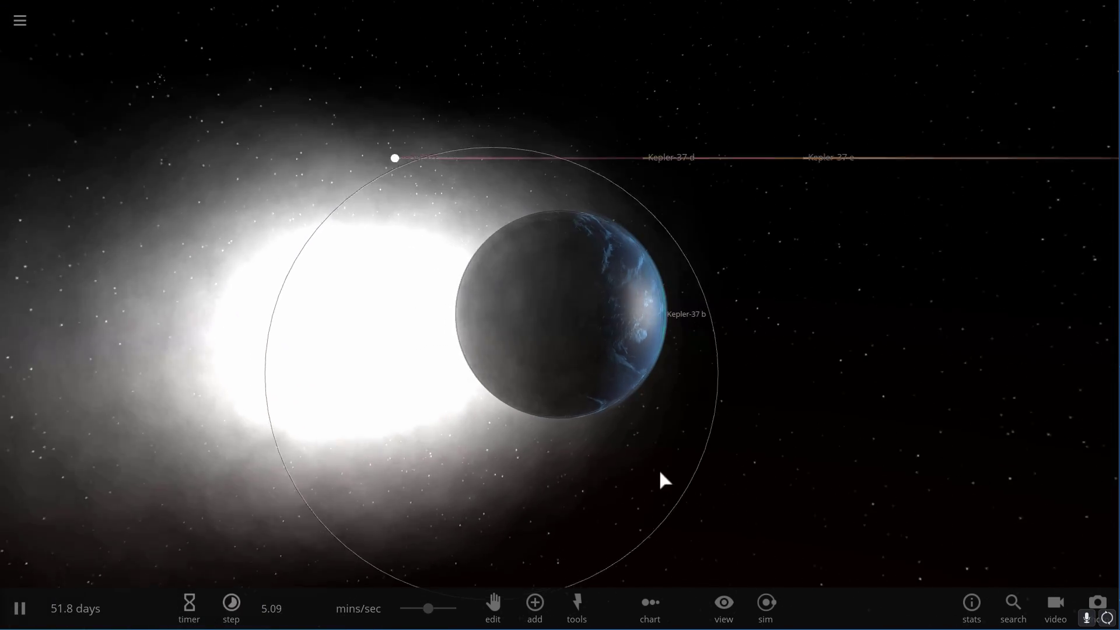
{"action": "scroll", "coordinate": [674, 436], "scroll_direction": "up", "scroll_amount": 3}
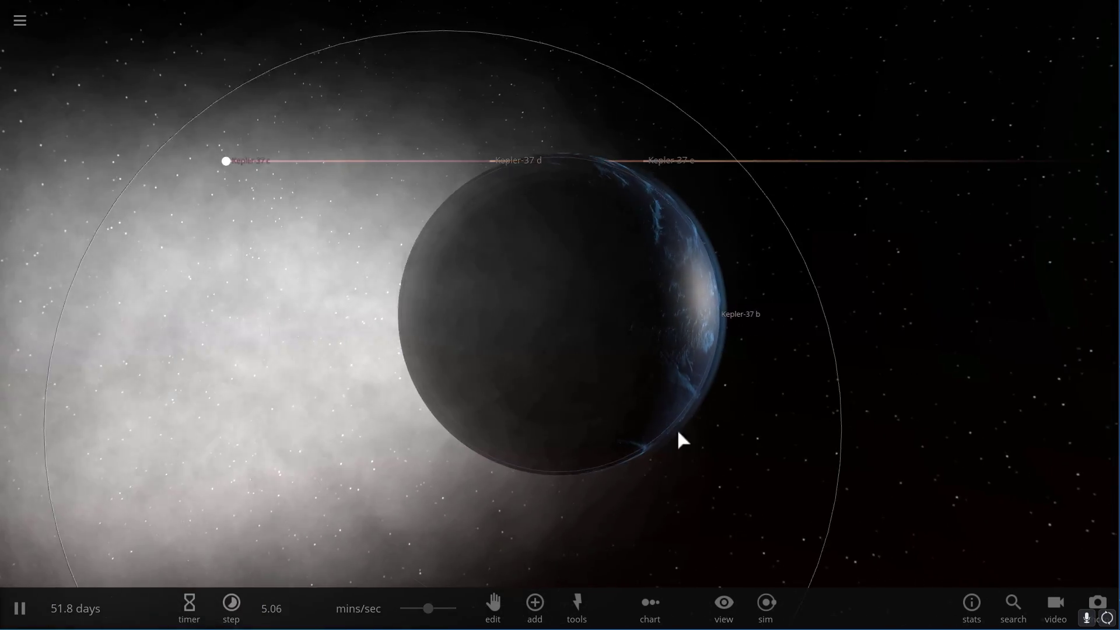
{"action": "left_click_drag", "start_coordinate": [677, 431], "coordinate": [764, 422]}
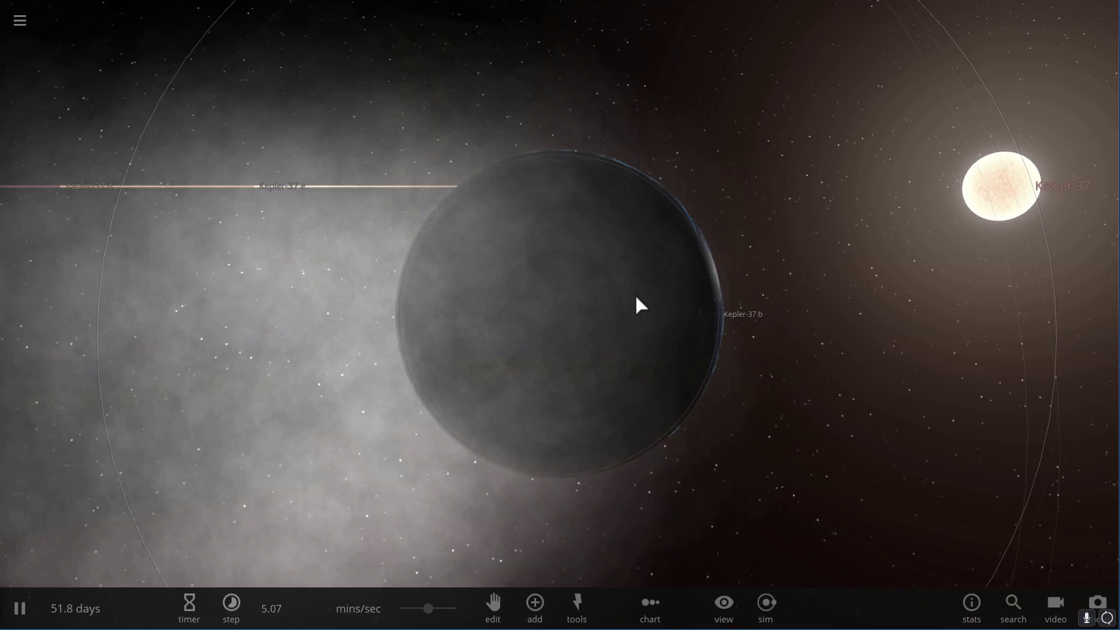
{"action": "scroll", "coordinate": [634, 297], "scroll_direction": "down", "scroll_amount": 3}
{"action": "left_click_drag", "start_coordinate": [707, 379], "coordinate": [606, 333]}
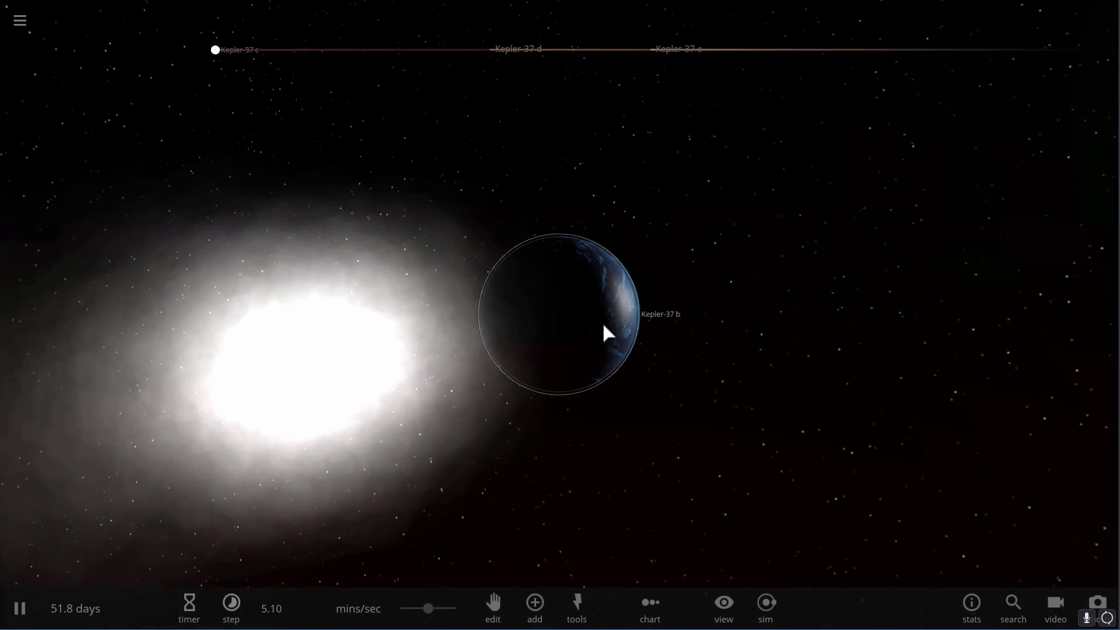
{"action": "left_click", "coordinate": [605, 330]}
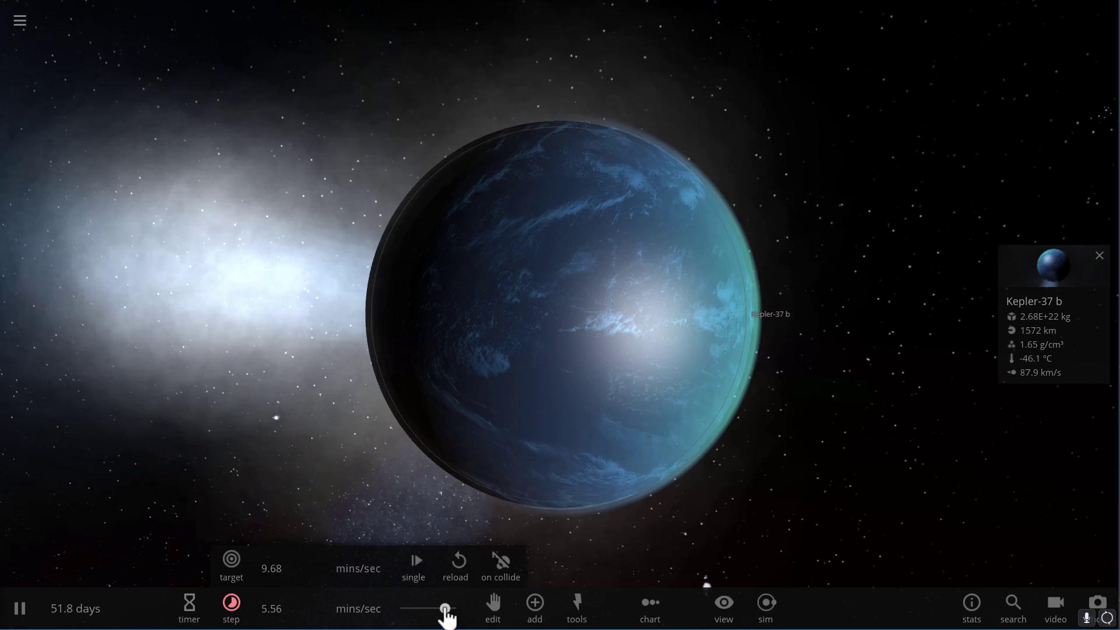
Speed the simulation up to about 17 minutes per second and watch the surface and atmosphere of Kepler-37 b change.
{"action": "left_click_drag", "start_coordinate": [445, 608], "coordinate": [445, 608]}
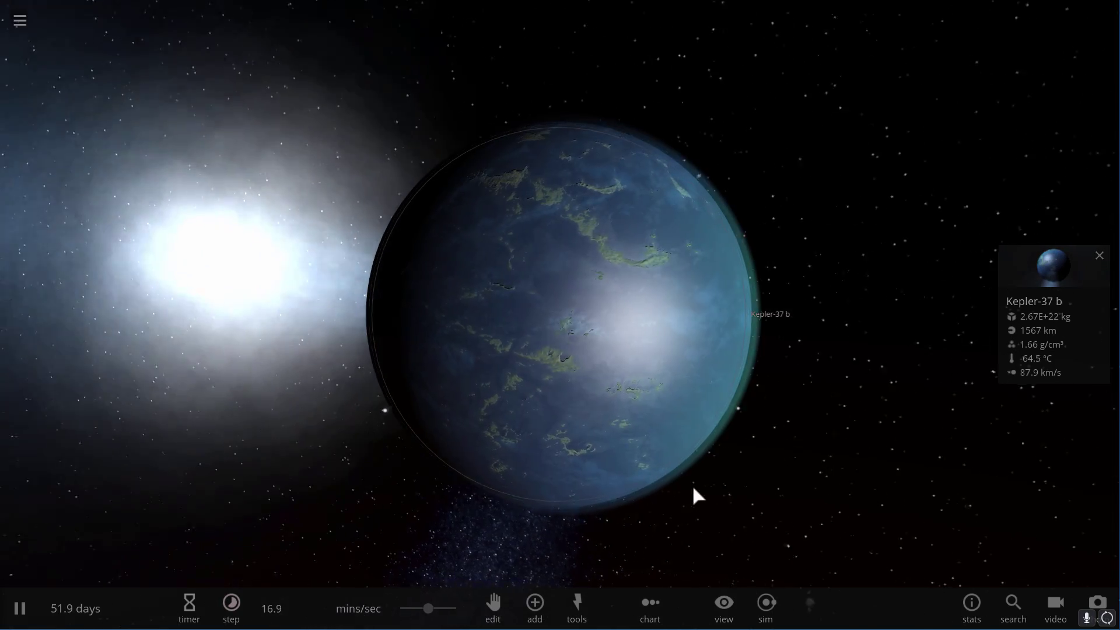
{"action": "scroll", "coordinate": [715, 485], "scroll_direction": "up", "scroll_amount": 3}
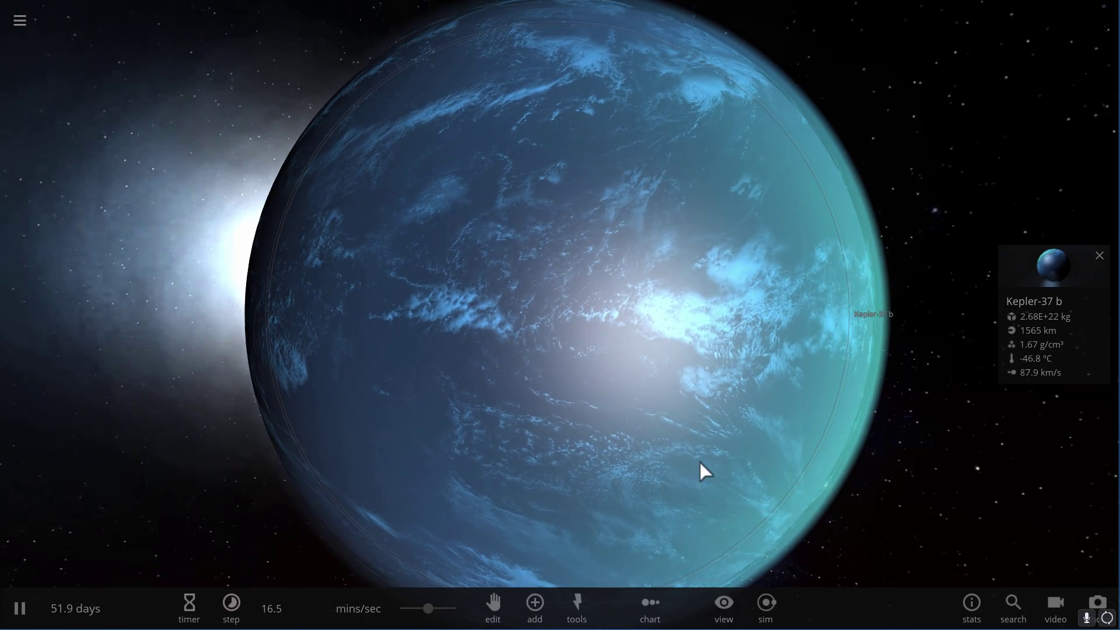
{"action": "left_click_drag", "start_coordinate": [908, 369], "coordinate": [945, 381]}
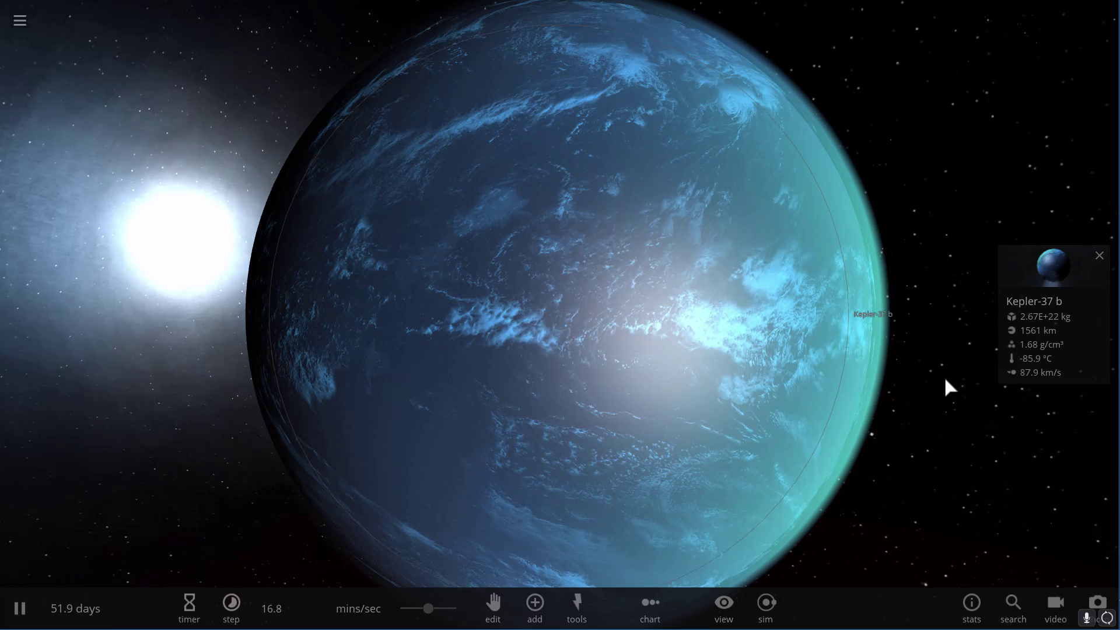
{"action": "scroll", "coordinate": [945, 379], "scroll_direction": "down", "scroll_amount": 3}
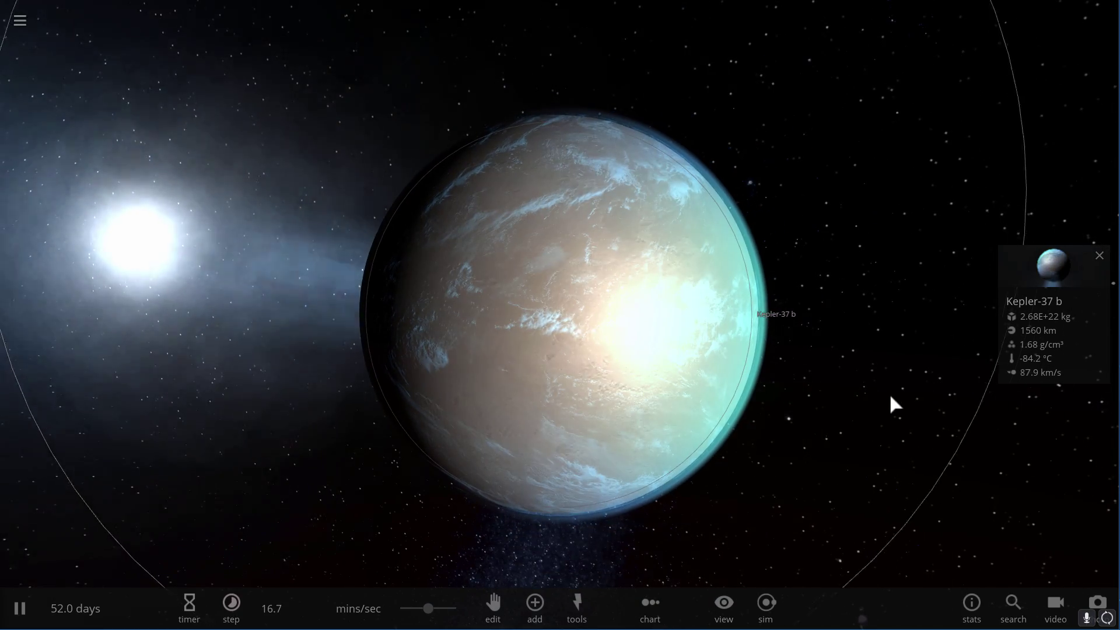
{"action": "scroll", "coordinate": [751, 383], "scroll_direction": "down", "scroll_amount": 3}
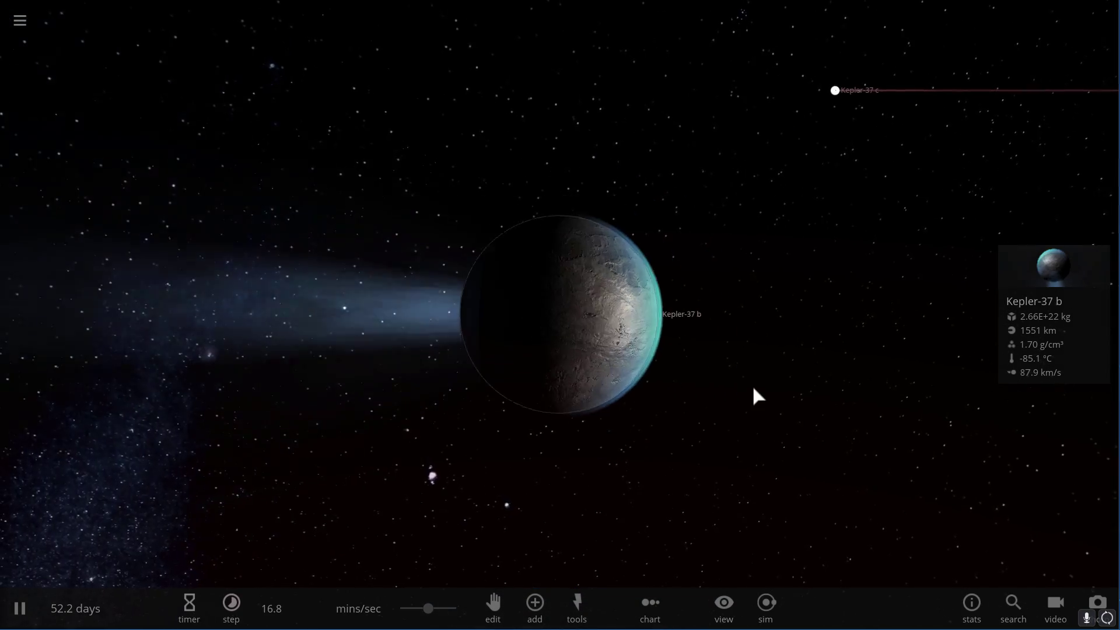
{"action": "left_click_drag", "start_coordinate": [866, 404], "coordinate": [776, 390]}
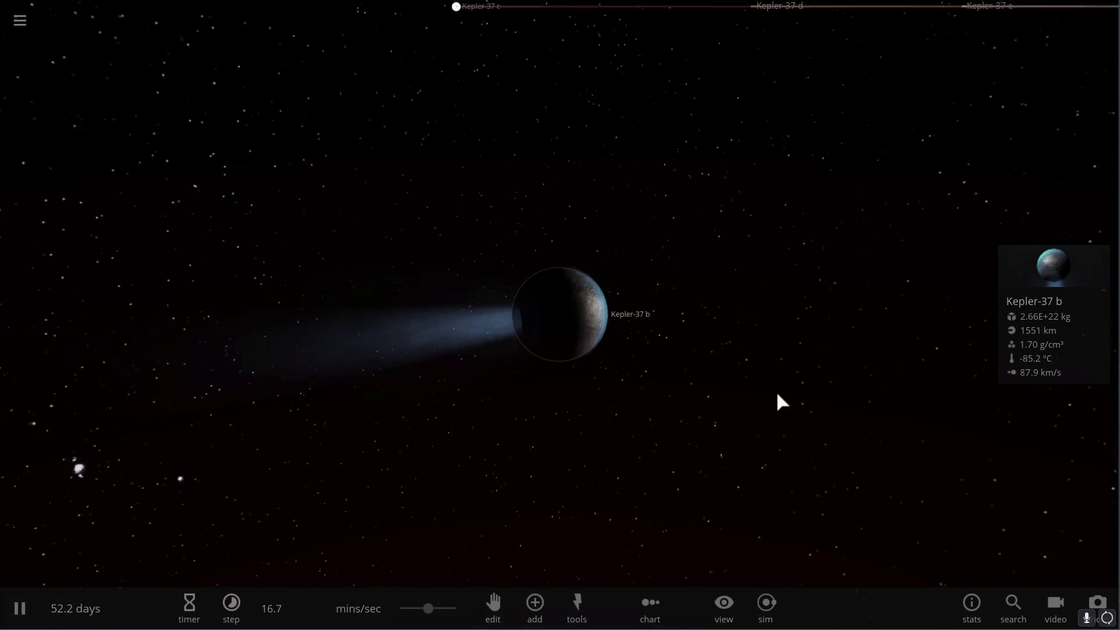
Pull back from Kepler-37 b to view the orbits of all four planets around the star.
{"action": "scroll", "coordinate": [771, 390], "scroll_direction": "down", "scroll_amount": 3}
{"action": "scroll", "coordinate": [772, 393], "scroll_direction": "down", "scroll_amount": 4}
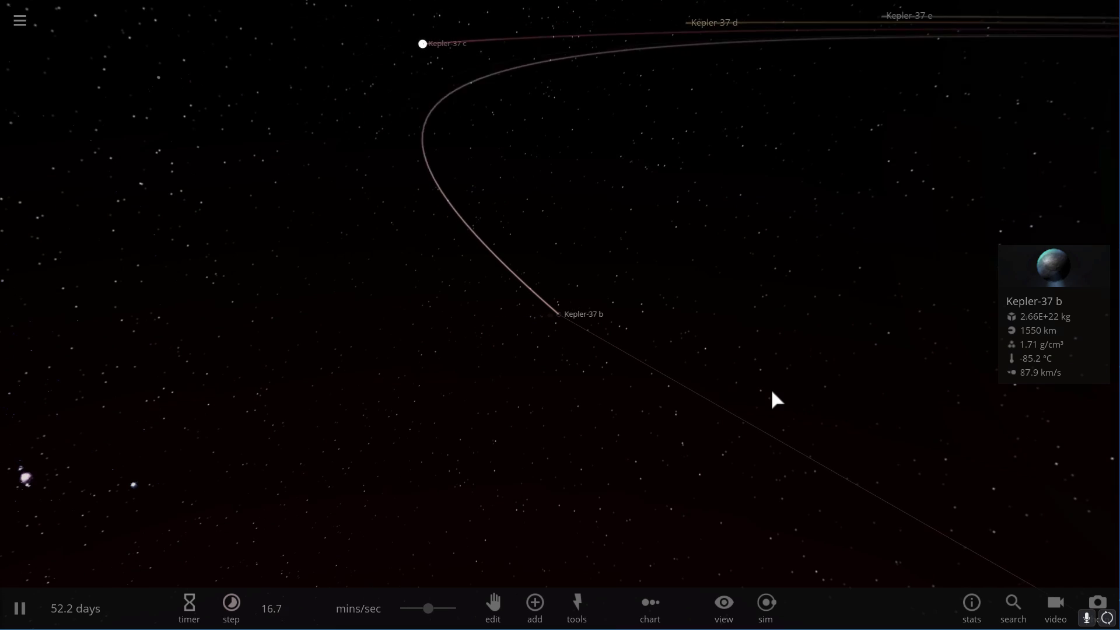
{"action": "left_click_drag", "start_coordinate": [771, 391], "coordinate": [843, 389]}
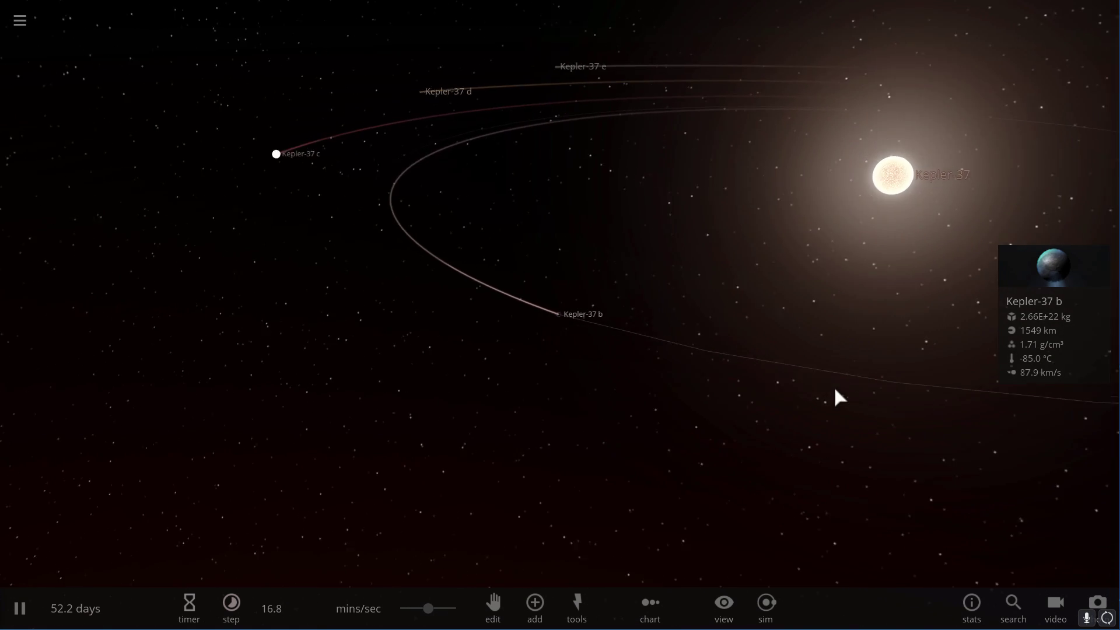
{"action": "left_click_drag", "start_coordinate": [315, 309], "coordinate": [213, 221]}
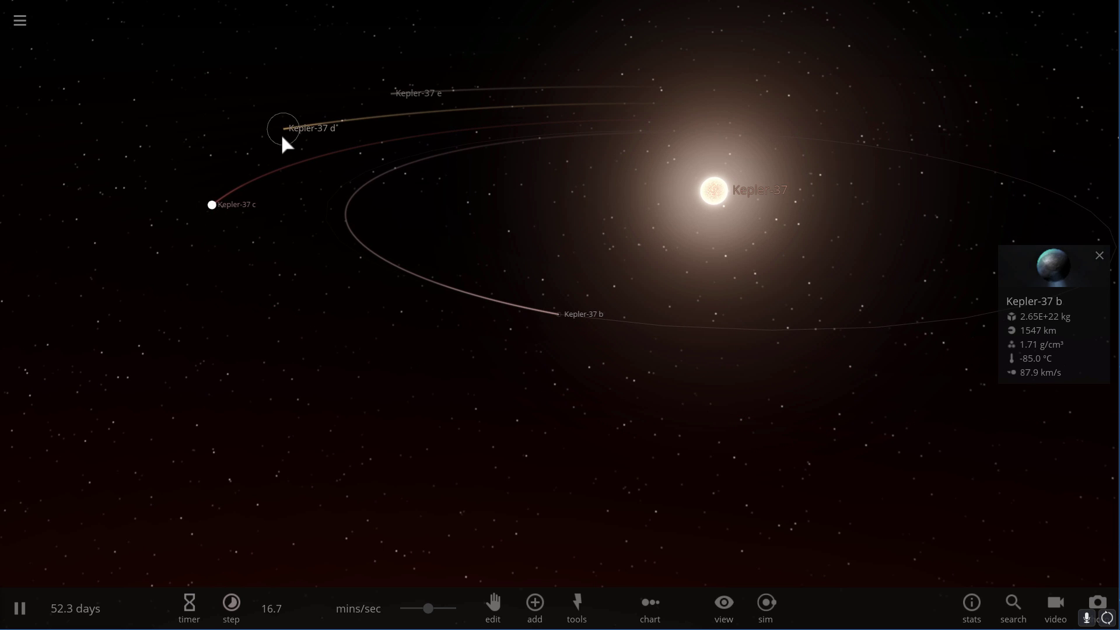
{"action": "scroll", "coordinate": [467, 319], "scroll_direction": "down", "scroll_amount": 2}
{"action": "left_click_drag", "start_coordinate": [467, 318], "coordinate": [578, 378]}
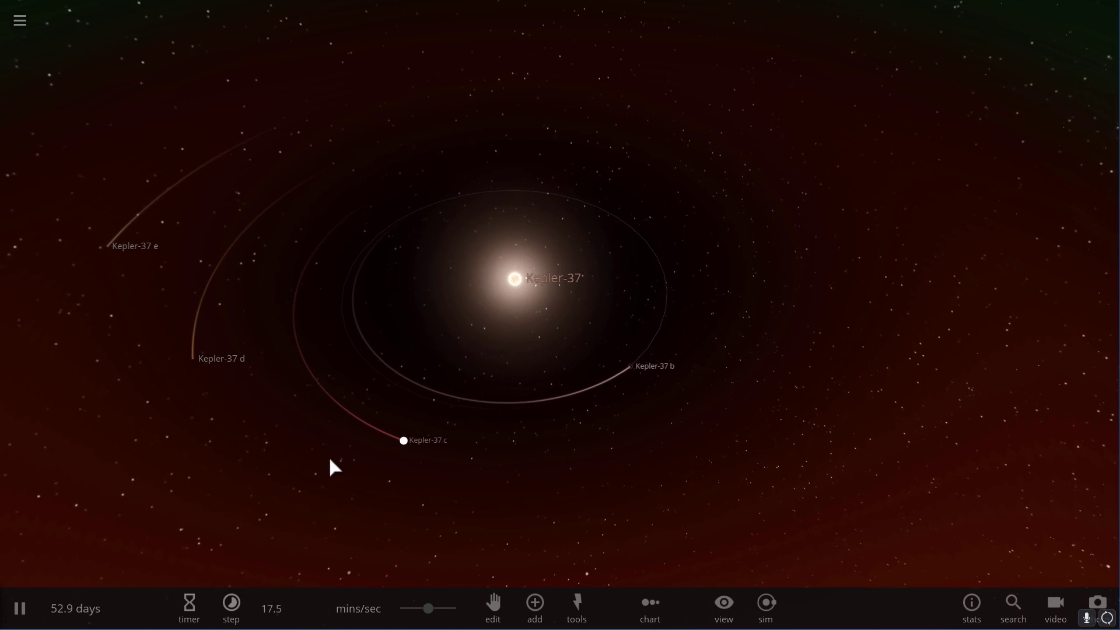
Travel to Kepler-37 e and compare its summary data with that of Kepler-37 b by selecting them in turn.
{"action": "left_click", "coordinate": [122, 241]}
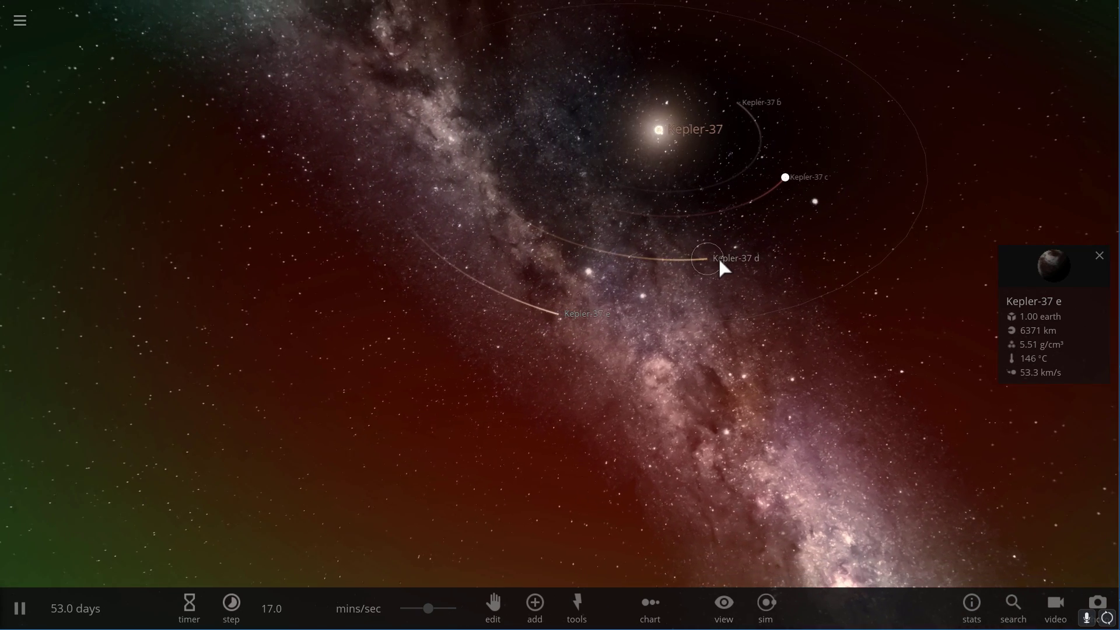
{"action": "left_click", "coordinate": [717, 263]}
{"action": "left_click", "coordinate": [559, 316]}
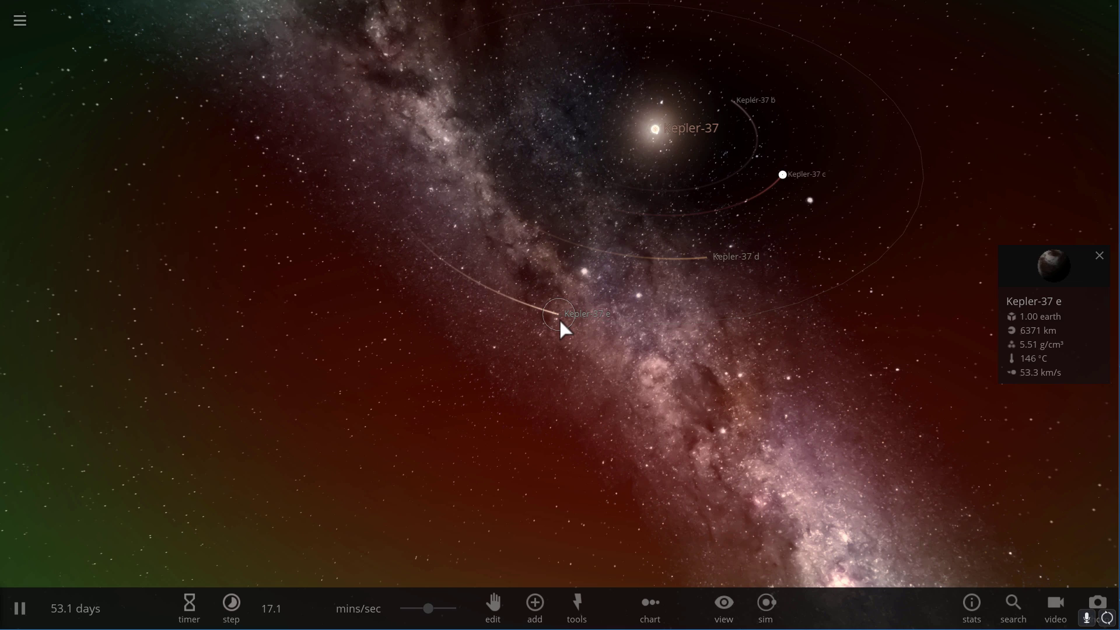
{"action": "left_click_drag", "start_coordinate": [559, 318], "coordinate": [588, 119]}
{"action": "left_click", "coordinate": [561, 85]}
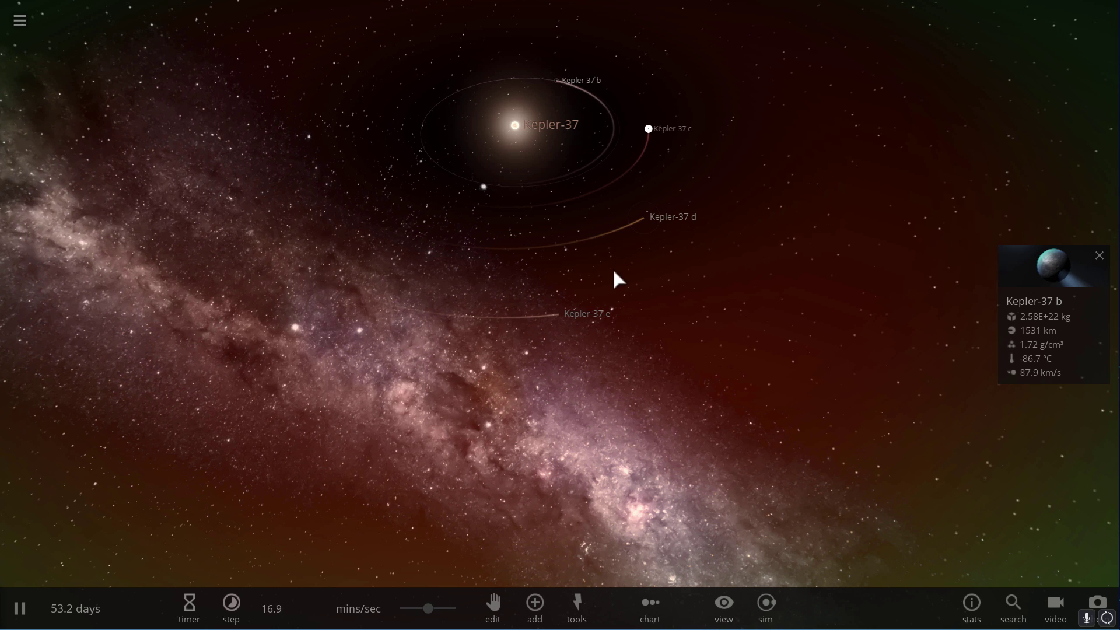
{"action": "left_click_drag", "start_coordinate": [656, 324], "coordinate": [557, 319]}
{"action": "left_click", "coordinate": [559, 328]}
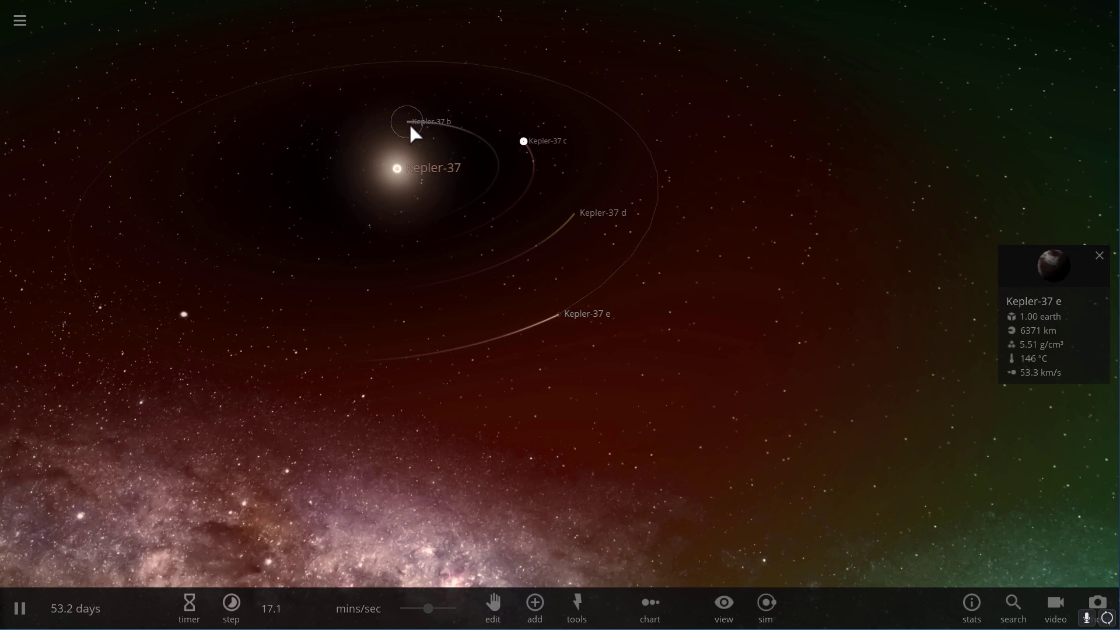
{"action": "left_click", "coordinate": [409, 122]}
{"action": "left_click", "coordinate": [553, 319]}
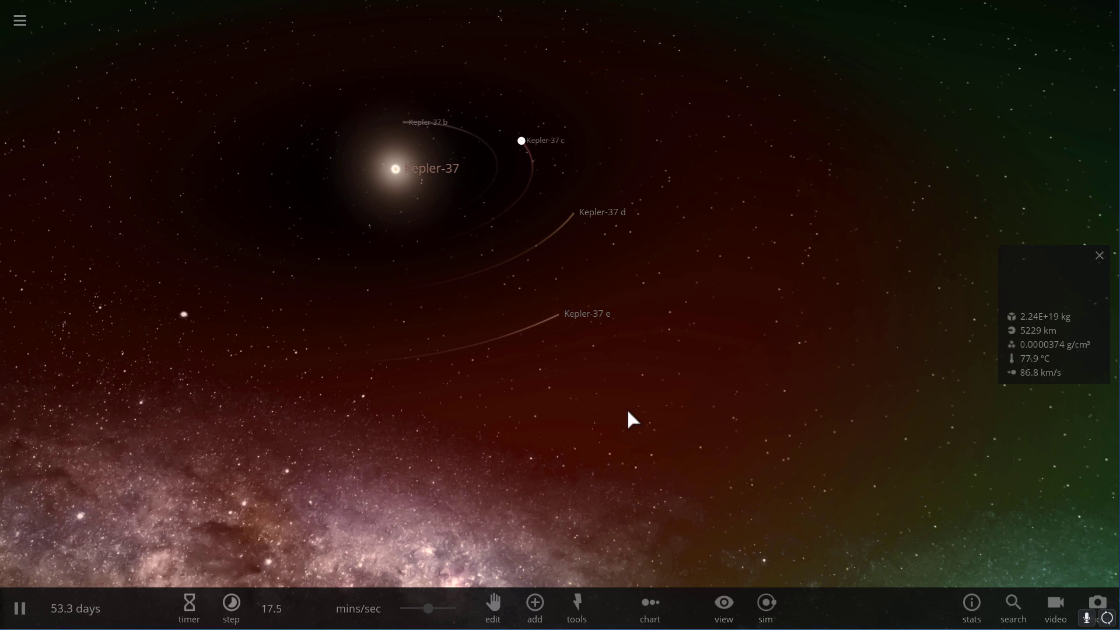
Center the view on Kepler-37 b and speed the simulation up to about 13 hours per second.
{"action": "left_click", "coordinate": [452, 174]}
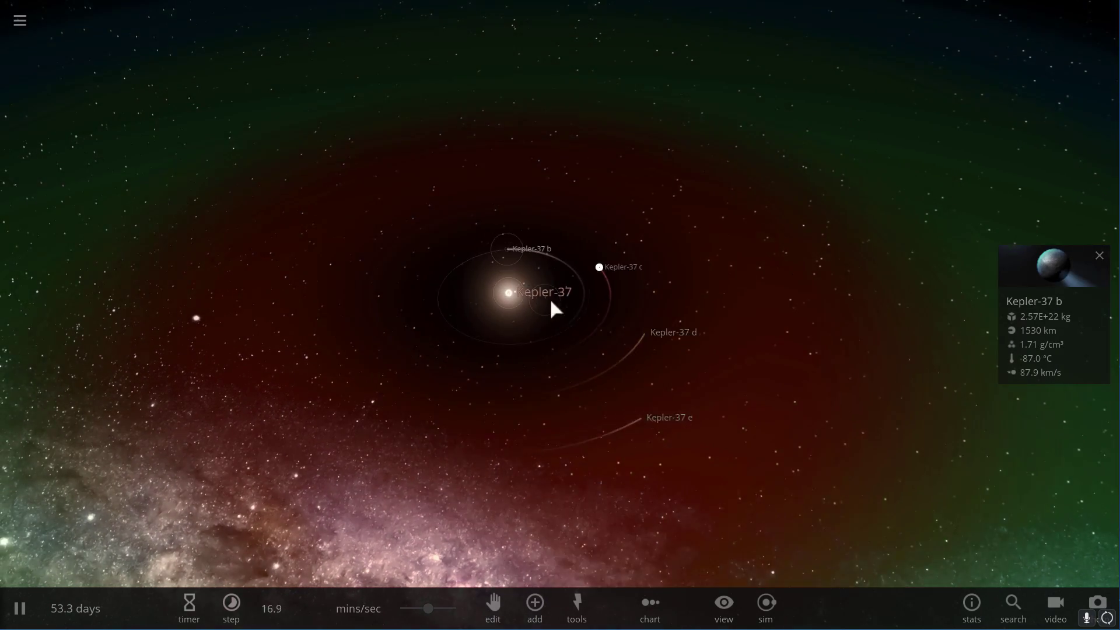
{"action": "left_click_drag", "start_coordinate": [549, 298], "coordinate": [695, 290]}
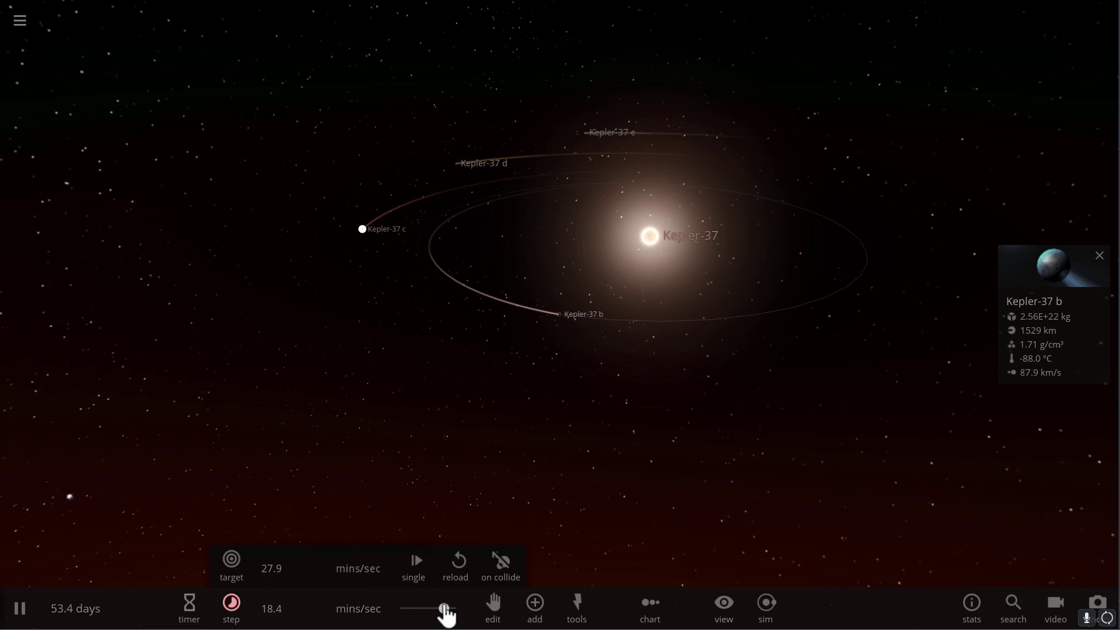
{"action": "left_click_drag", "start_coordinate": [453, 608], "coordinate": [428, 608]}
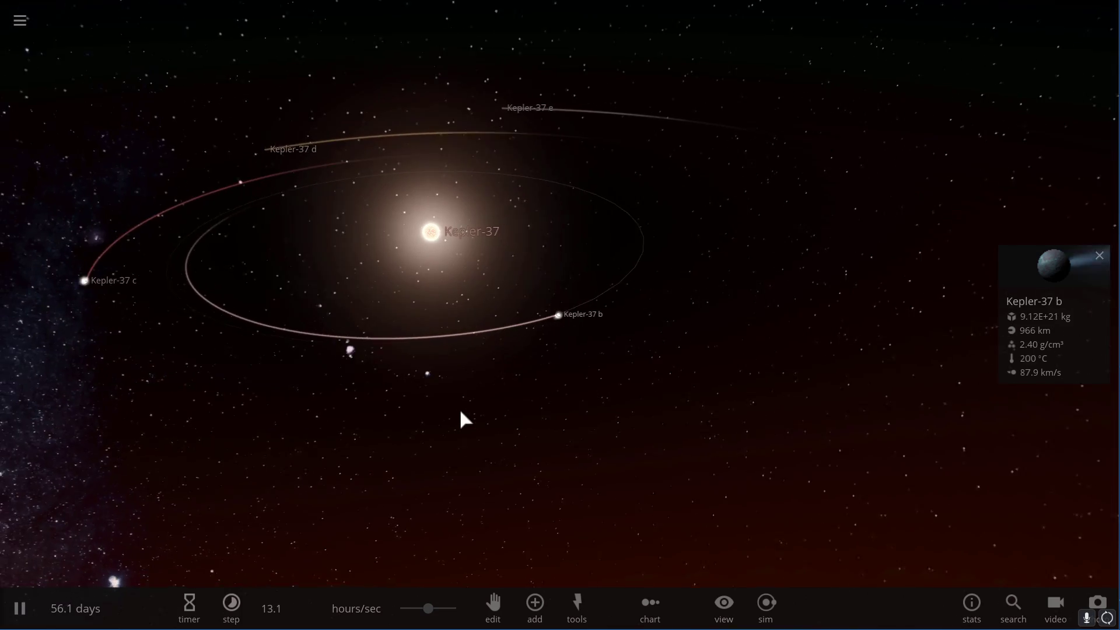
Travel to Kepler-37 b and slow the simulation to about 3 minutes per second.
{"action": "double_click", "coordinate": [560, 331]}
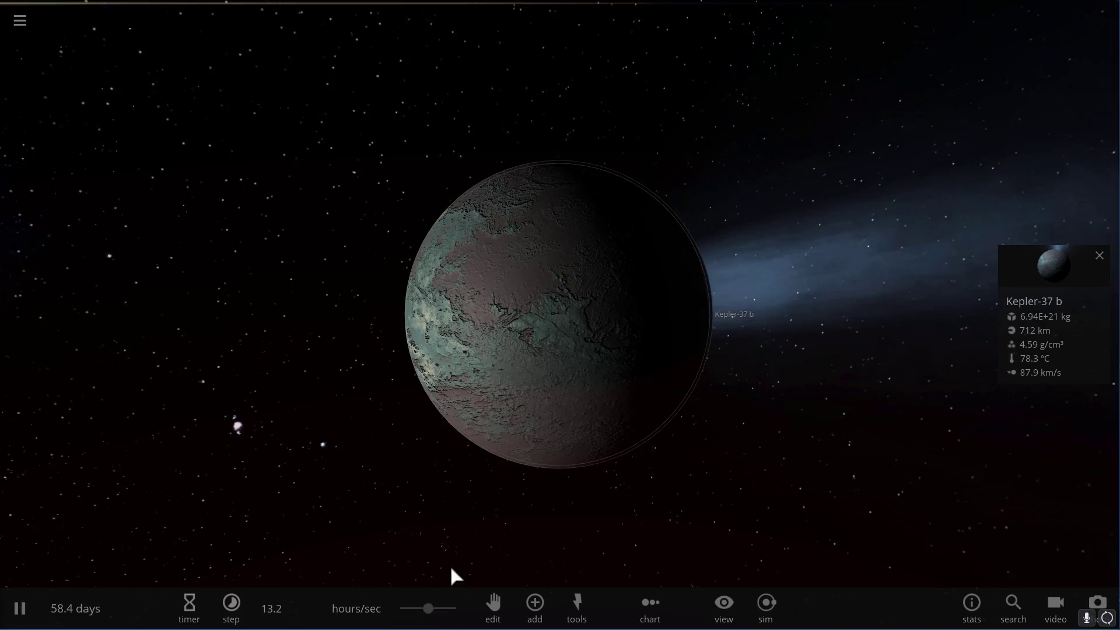
{"action": "left_click_drag", "start_coordinate": [427, 609], "coordinate": [394, 621]}
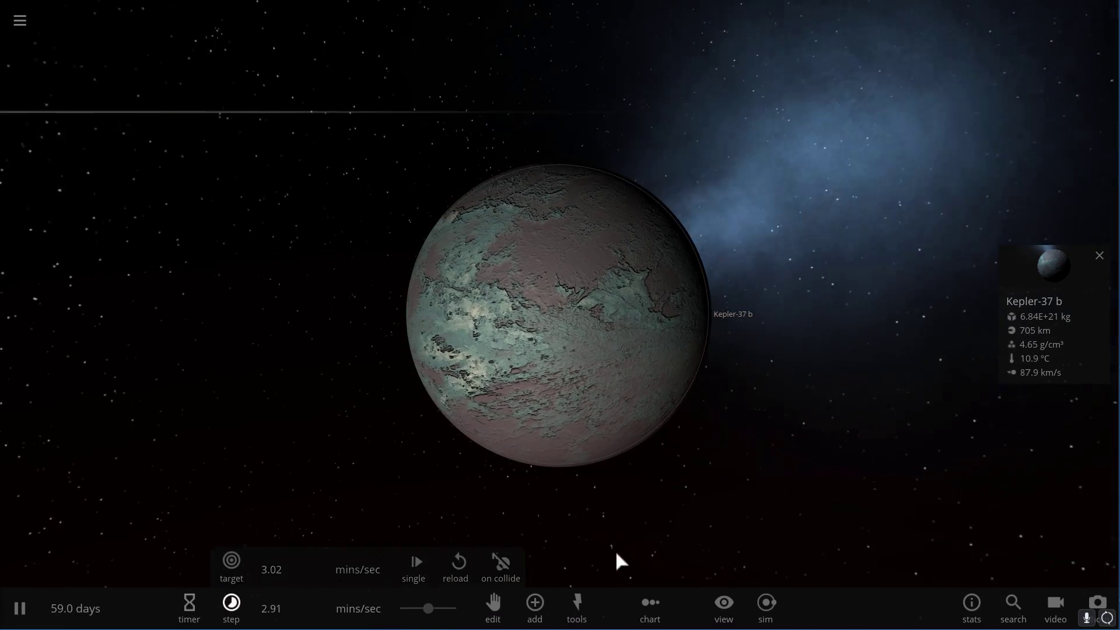
Preview the Moon over Kepler-37 b to compare their sizes, and select Kepler-37 b to read its data.
{"action": "left_click", "coordinate": [535, 607]}
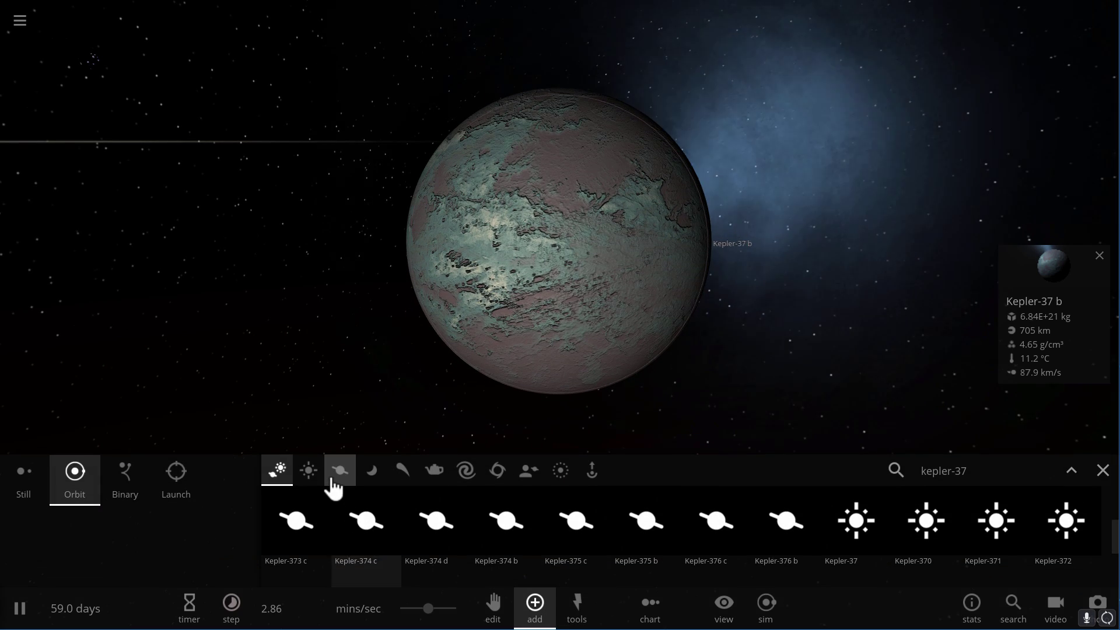
{"action": "left_click", "coordinate": [372, 477]}
{"action": "left_click", "coordinate": [638, 539]}
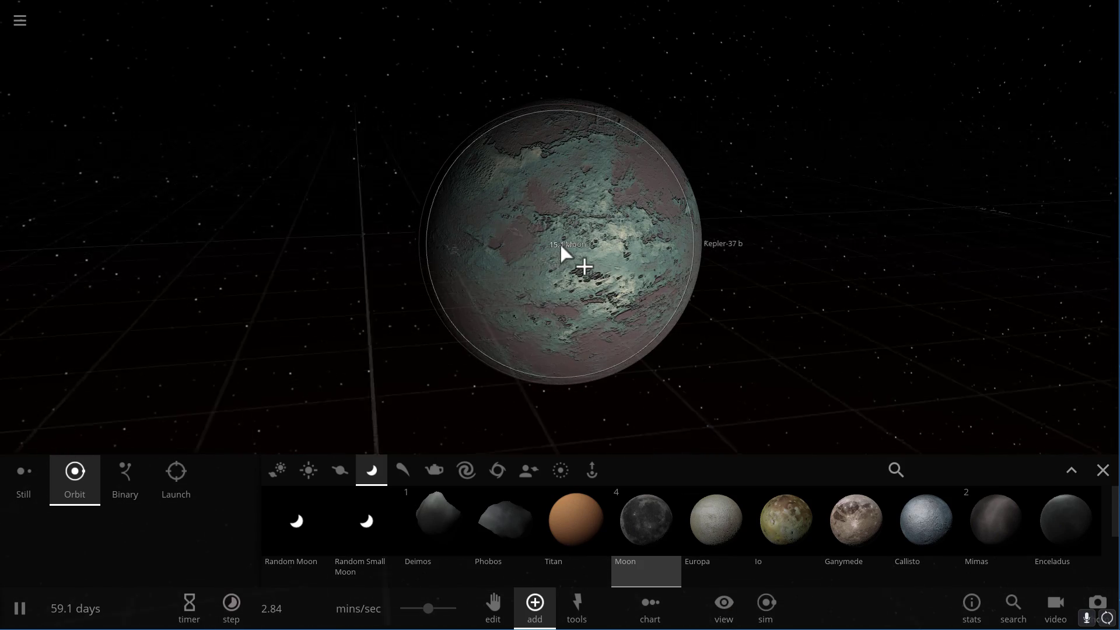
{"action": "left_click", "coordinate": [564, 243]}
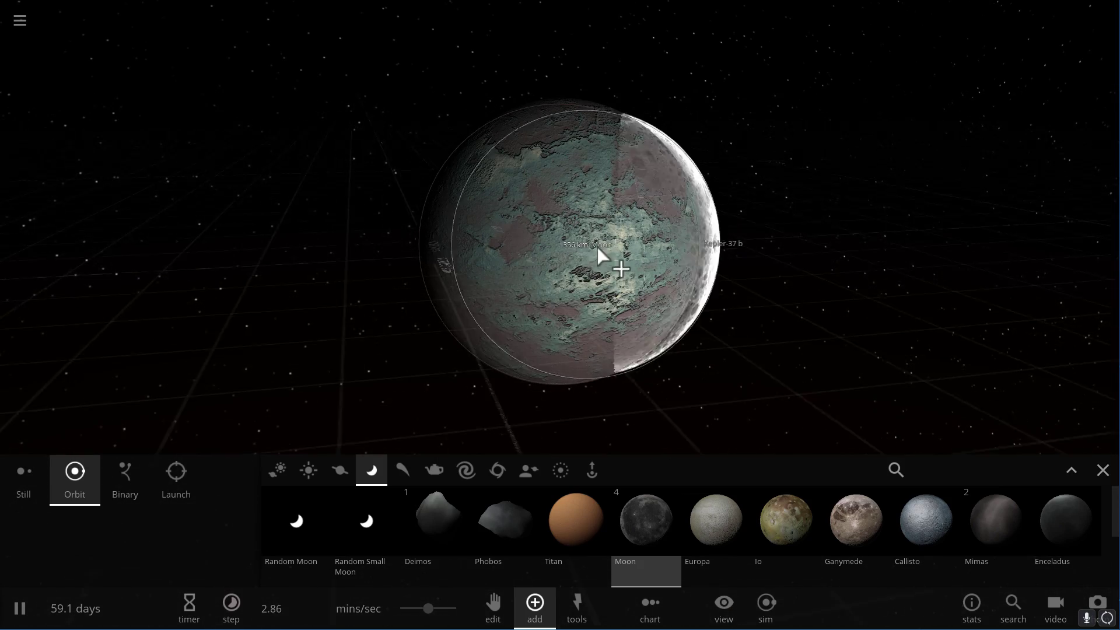
{"action": "left_click_drag", "start_coordinate": [818, 296], "coordinate": [797, 348]}
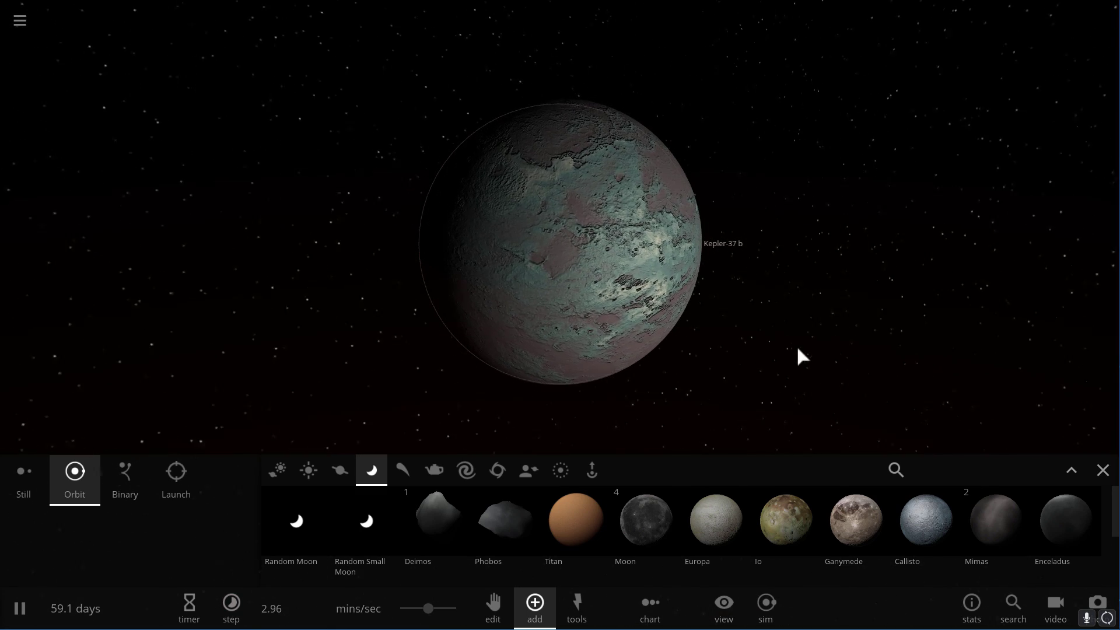
{"action": "left_click", "coordinate": [529, 288]}
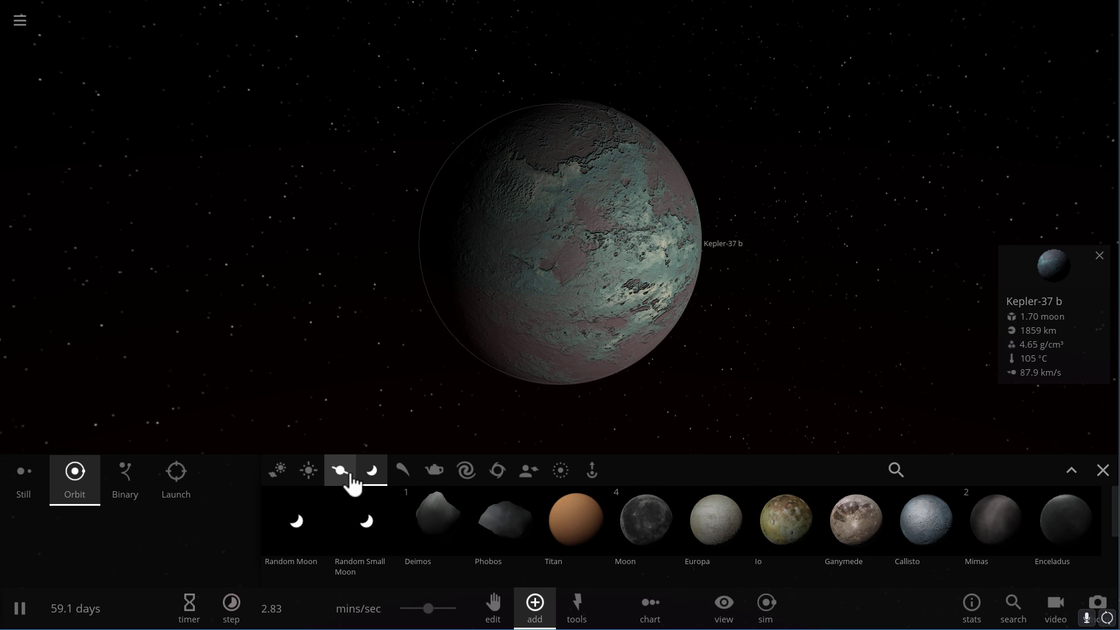
Preview Earth beside Kepler-37 b to compare their sizes without placing it.
{"action": "left_click", "coordinate": [340, 471]}
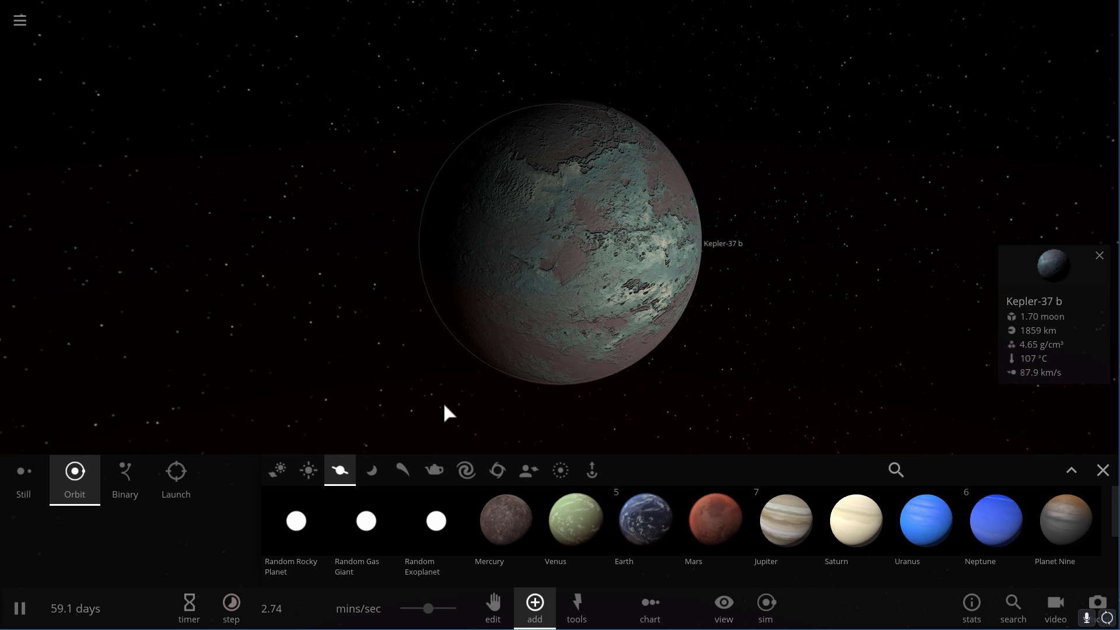
{"action": "left_click", "coordinate": [642, 520]}
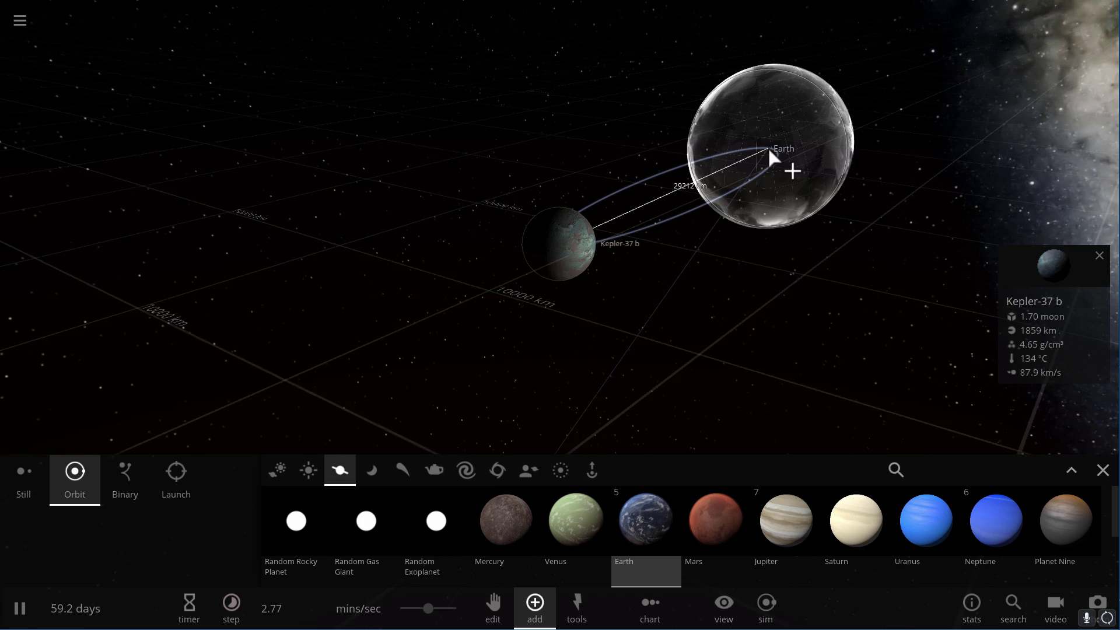
{"action": "key", "text": "Escape"}
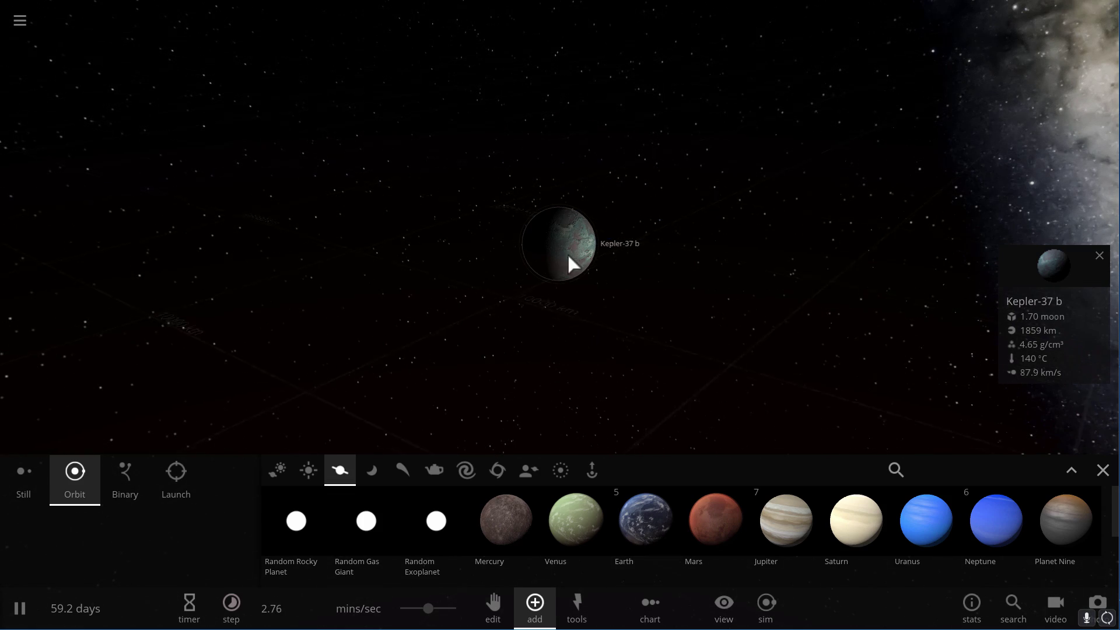
Preview Mars and Mercury against Kepler-37 b to compare their sizes without placing either.
{"action": "scroll", "coordinate": [564, 268], "scroll_direction": "up", "scroll_amount": 3}
{"action": "scroll", "coordinate": [569, 279], "scroll_direction": "up", "scroll_amount": 3}
{"action": "left_click_drag", "start_coordinate": [576, 274], "coordinate": [587, 249]}
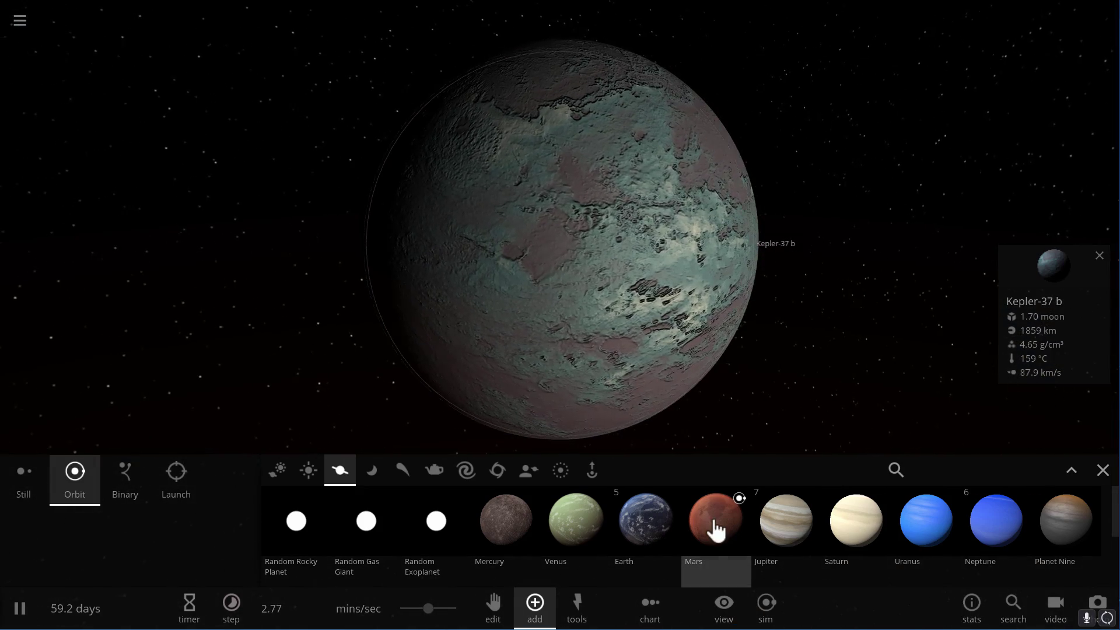
{"action": "left_click", "coordinate": [714, 528]}
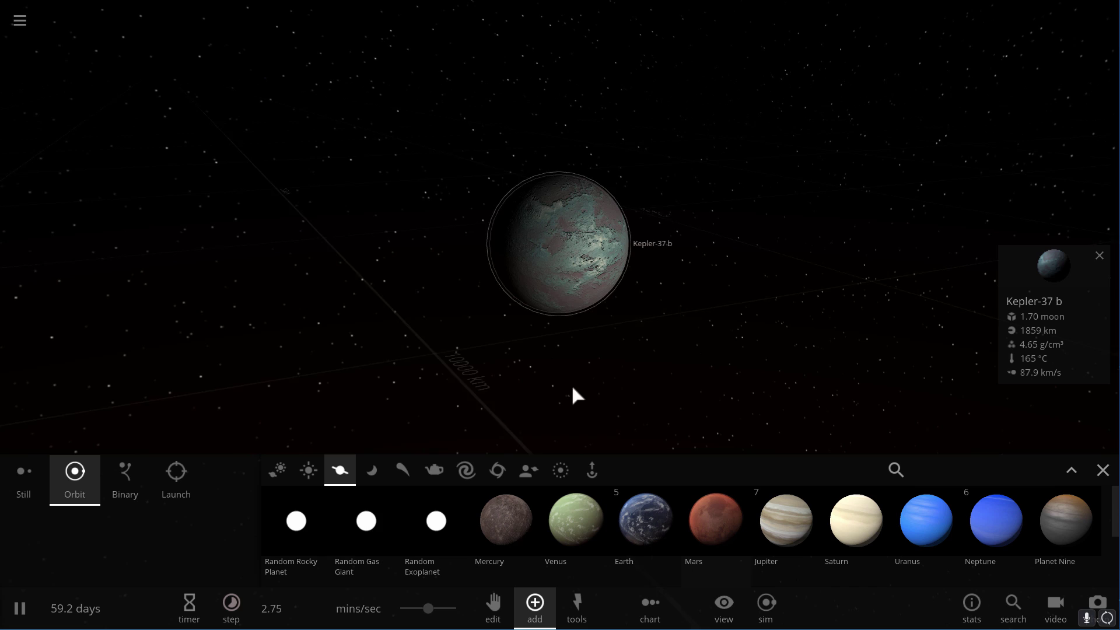
{"action": "left_click", "coordinate": [520, 530]}
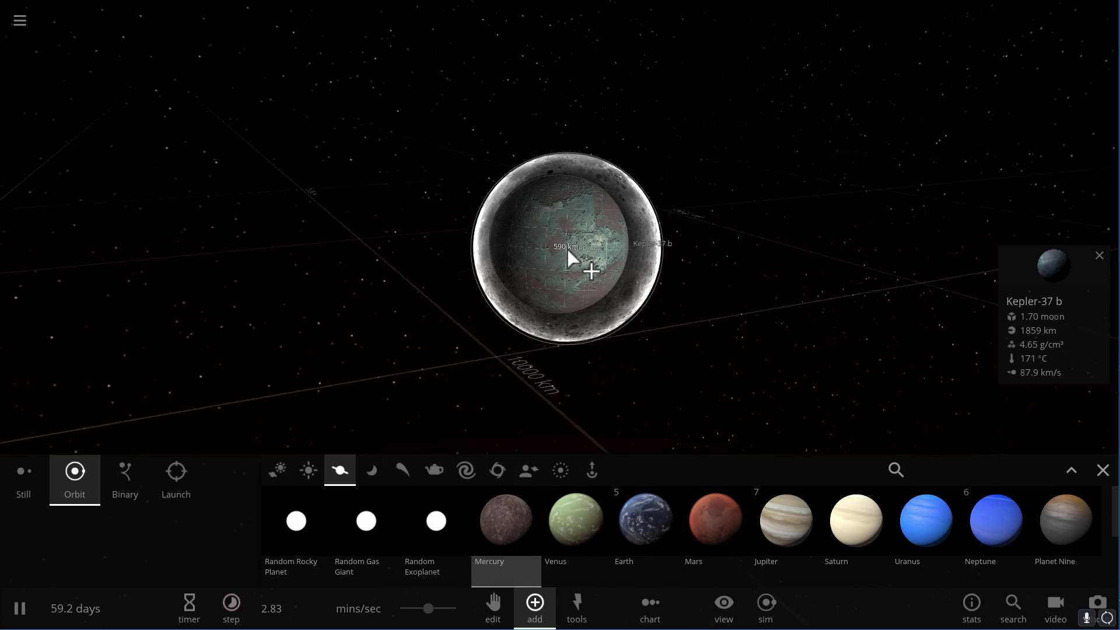
{"action": "key", "text": "Escape"}
Pull back to the planets' orbits and read the summary data of Kepler-37 c, d and e by selecting them in turn.
{"action": "left_click_drag", "start_coordinate": [655, 342], "coordinate": [830, 342]}
{"action": "scroll", "coordinate": [705, 341], "scroll_direction": "down", "scroll_amount": 3}
{"action": "left_click_drag", "start_coordinate": [666, 321], "coordinate": [803, 320]}
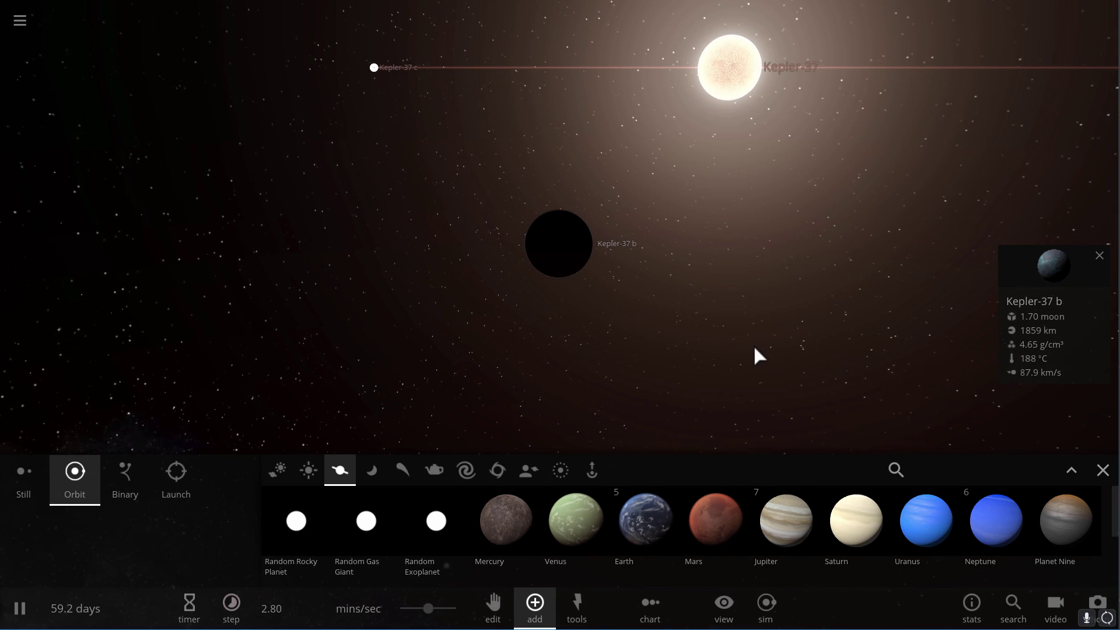
{"action": "scroll", "coordinate": [749, 330], "scroll_direction": "down", "scroll_amount": 3}
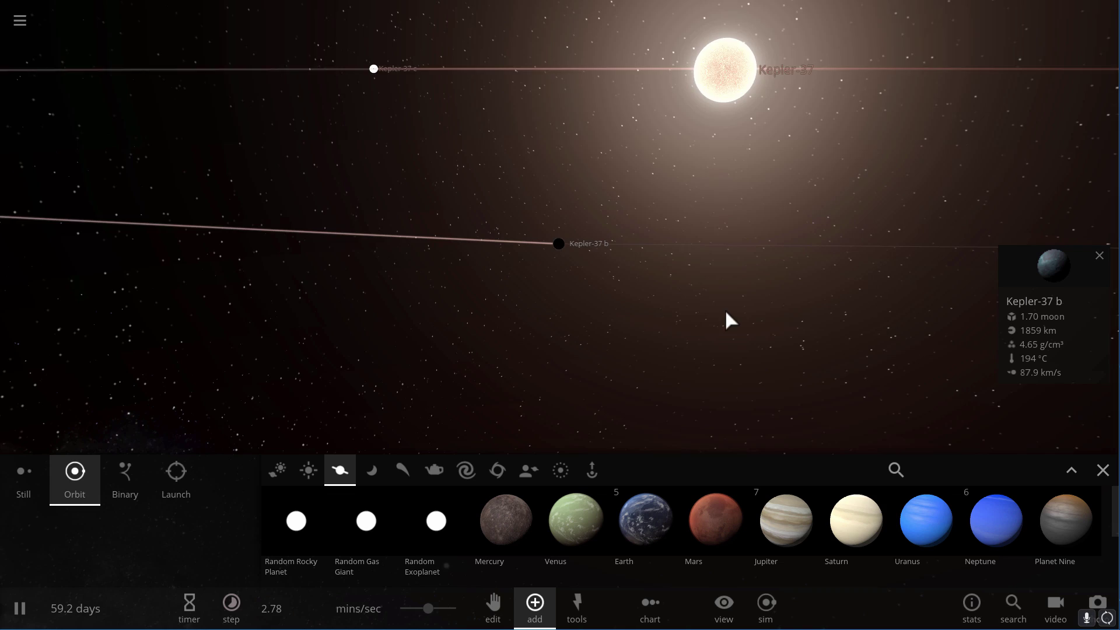
{"action": "scroll", "coordinate": [690, 298], "scroll_direction": "down", "scroll_amount": 3}
{"action": "left_click_drag", "start_coordinate": [665, 311], "coordinate": [712, 300]}
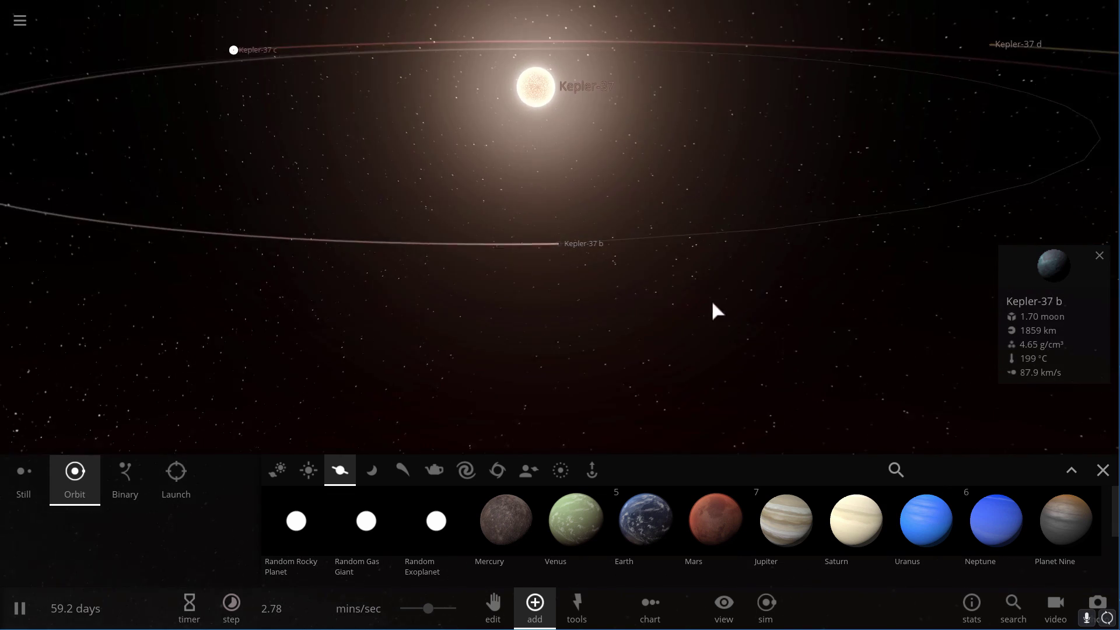
{"action": "scroll", "coordinate": [682, 291], "scroll_direction": "down", "scroll_amount": 2}
{"action": "scroll", "coordinate": [672, 284], "scroll_direction": "down", "scroll_amount": 3}
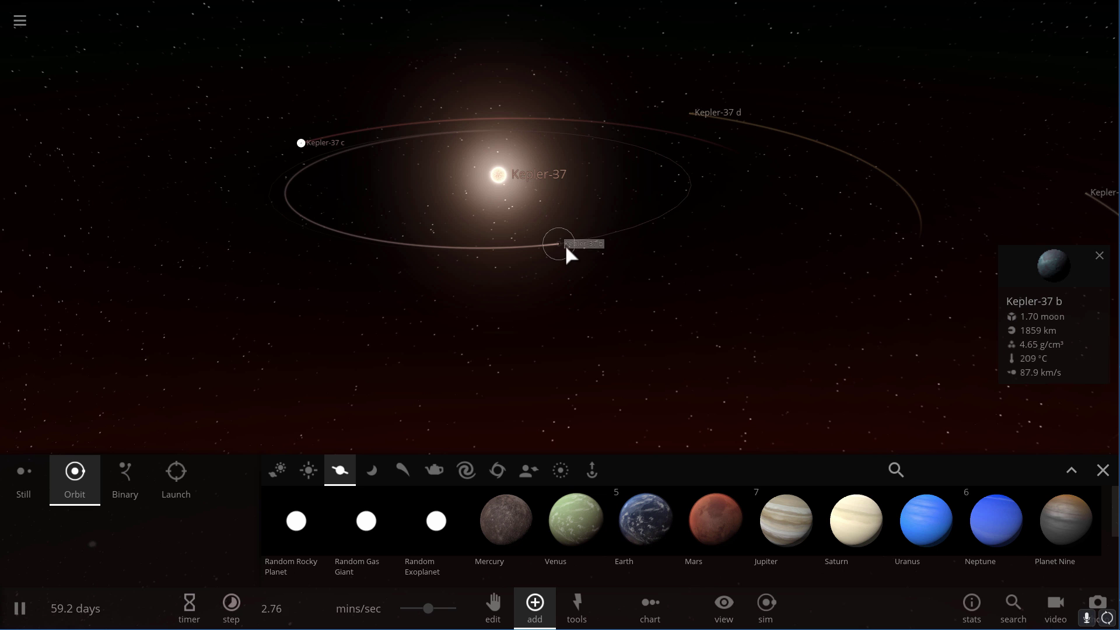
{"action": "left_click", "coordinate": [301, 144]}
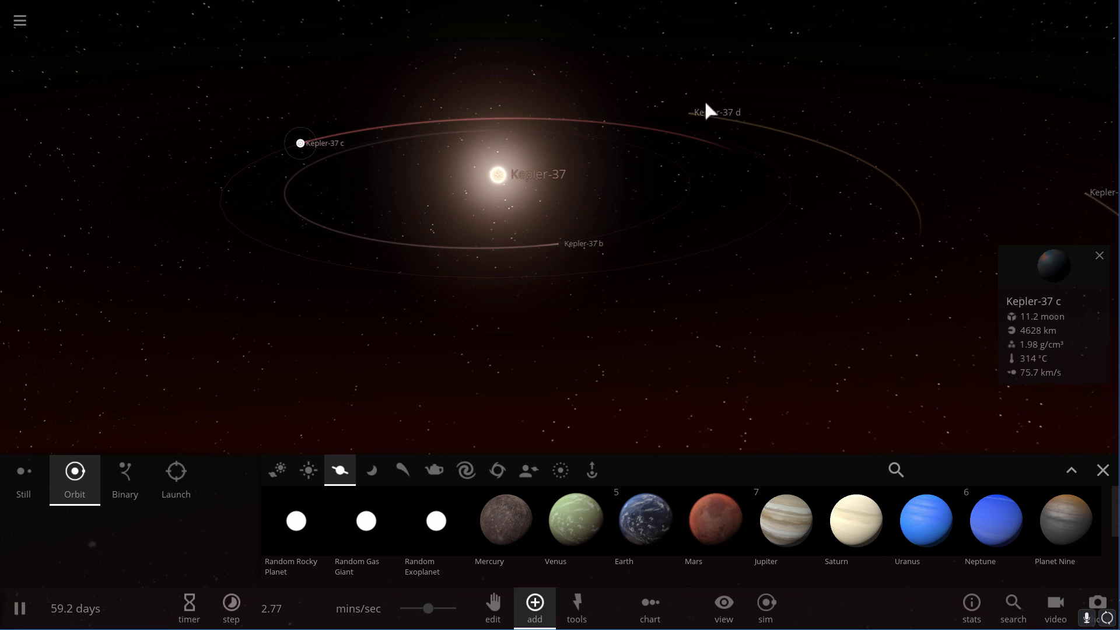
{"action": "left_click", "coordinate": [692, 113]}
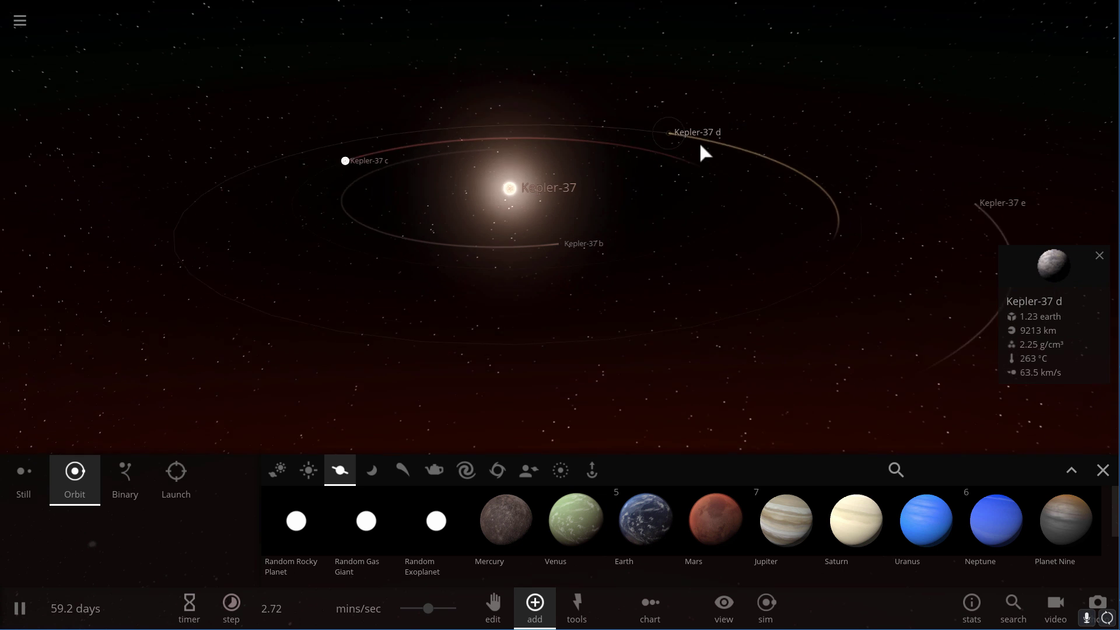
{"action": "left_click", "coordinate": [839, 216]}
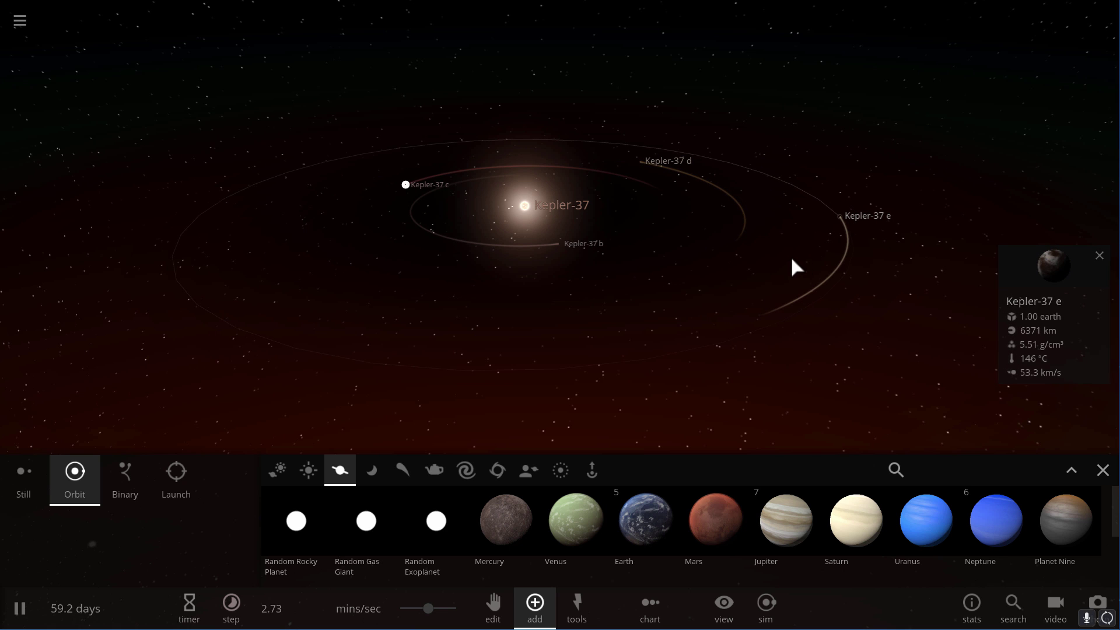
Look over the orbits around the star and return to a close view of Kepler-37 b.
{"action": "left_click_drag", "start_coordinate": [795, 274], "coordinate": [636, 308]}
{"action": "left_click_drag", "start_coordinate": [675, 370], "coordinate": [649, 306]}
{"action": "scroll", "coordinate": [575, 263], "scroll_direction": "up", "scroll_amount": 3}
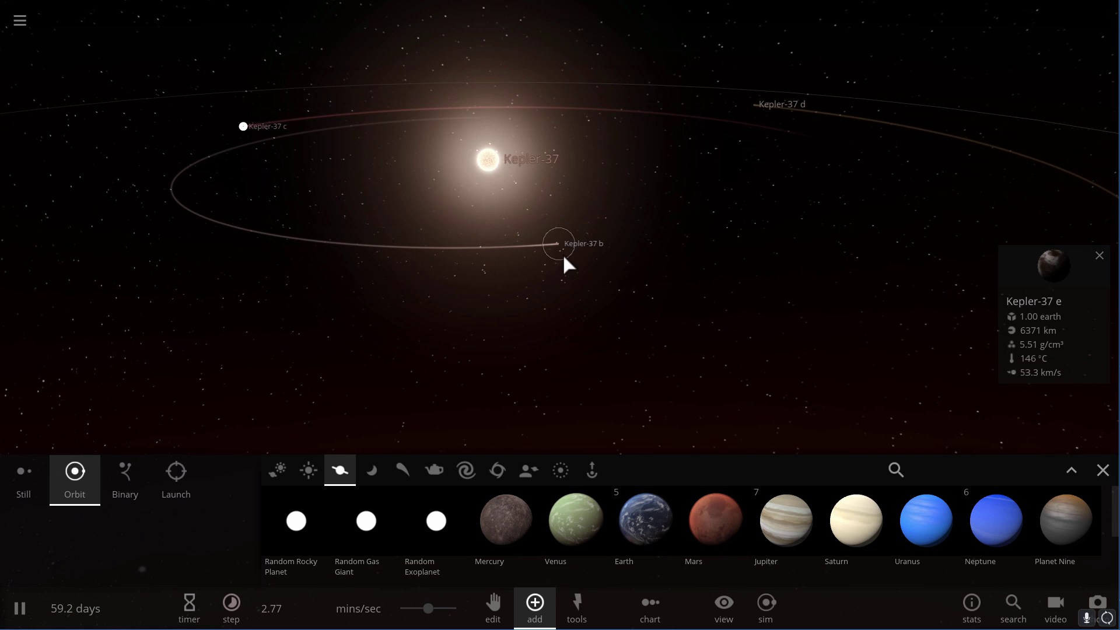
{"action": "double_click", "coordinate": [563, 259]}
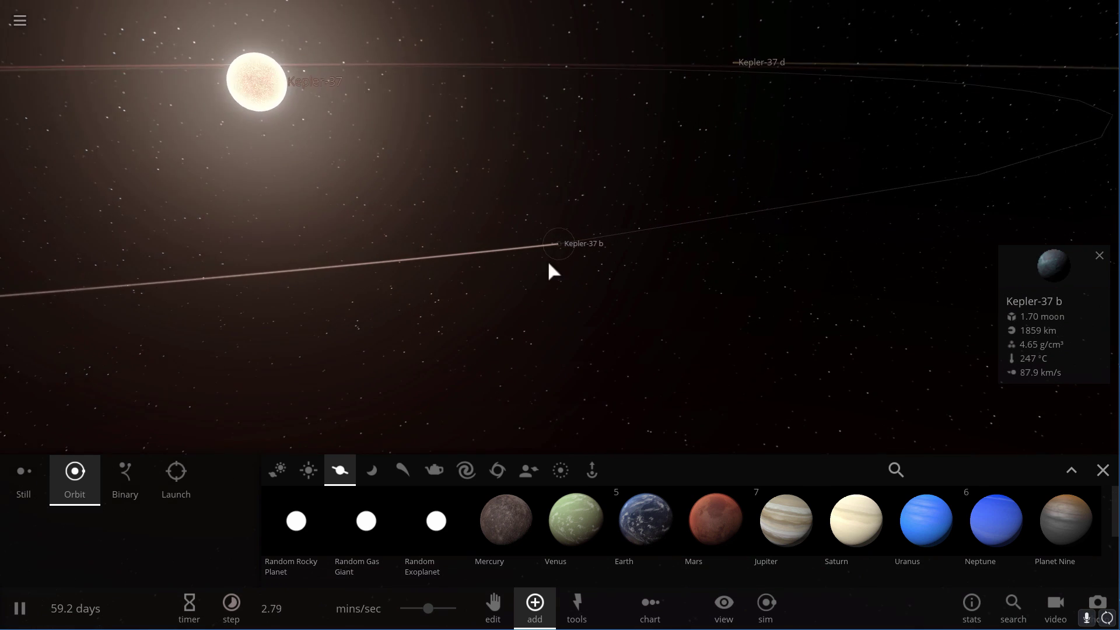
{"action": "left_click_drag", "start_coordinate": [548, 260], "coordinate": [798, 330]}
{"action": "scroll", "coordinate": [562, 229], "scroll_direction": "up", "scroll_amount": 5}
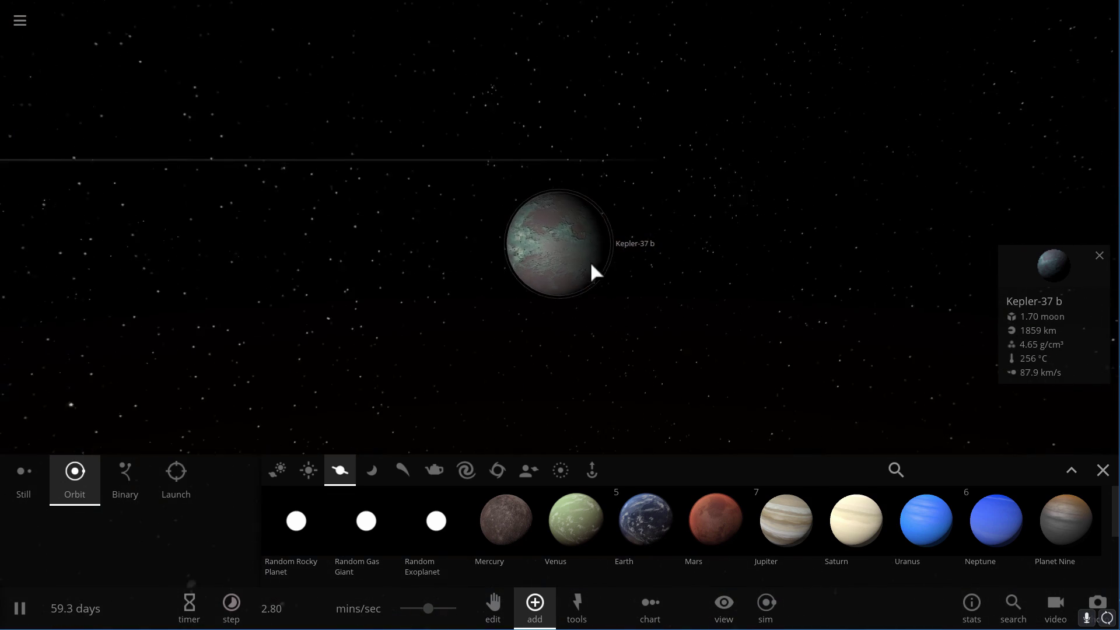
{"action": "scroll", "coordinate": [590, 261], "scroll_direction": "up", "scroll_amount": 5}
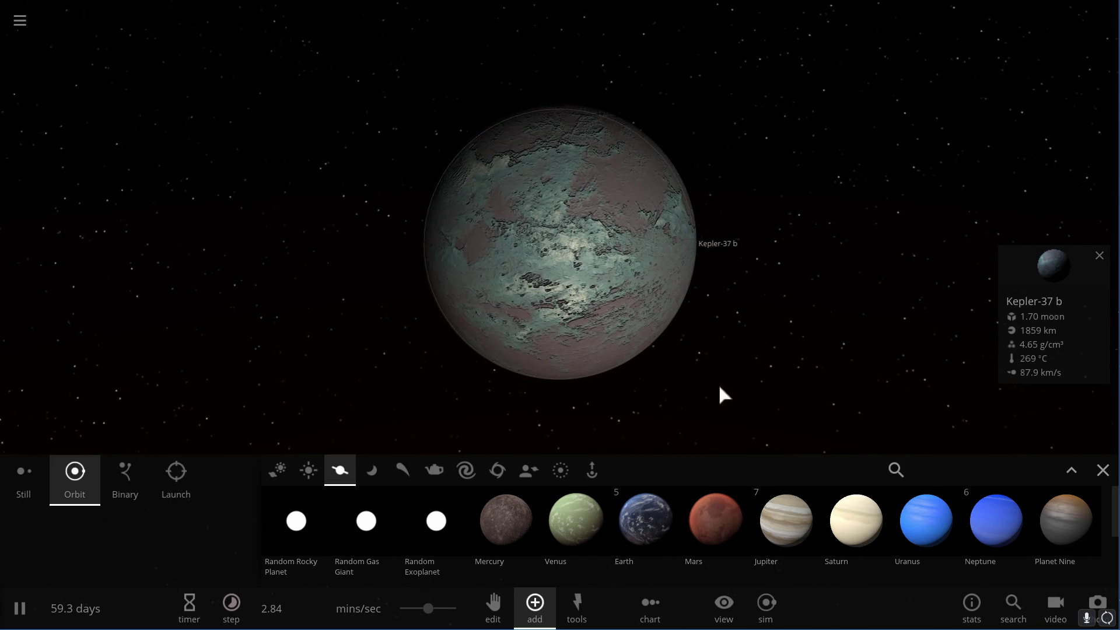
Place Earth next to Kepler-37 b as a binary companion with Balance Motion on, pausing the simulation for the placement.
{"action": "left_click", "coordinate": [642, 522]}
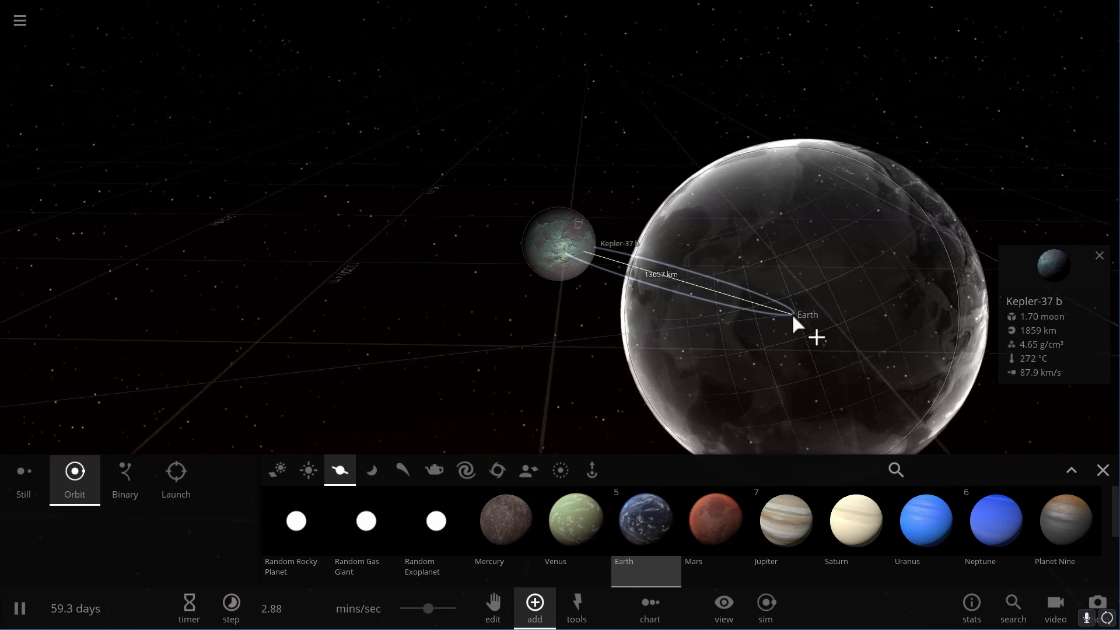
{"action": "left_click", "coordinate": [133, 490]}
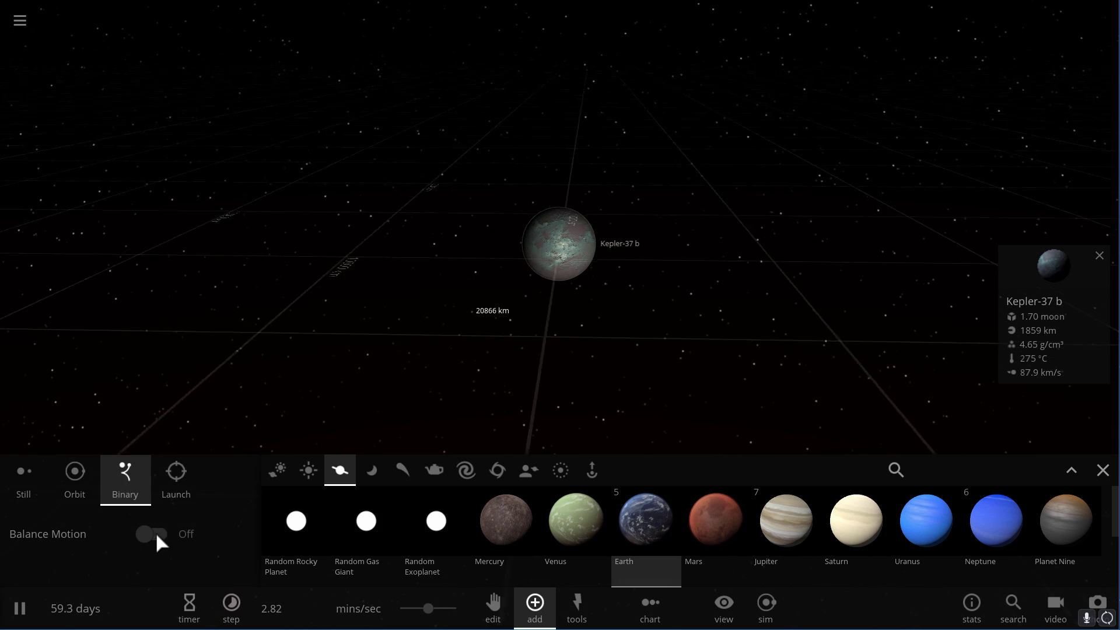
{"action": "left_click", "coordinate": [154, 532]}
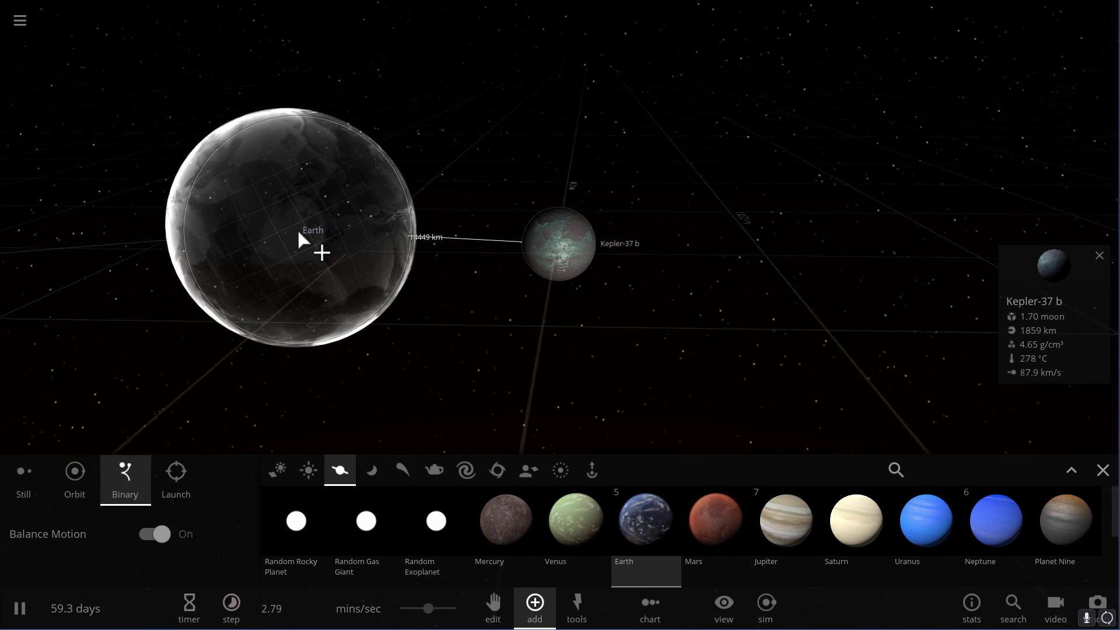
{"action": "key", "text": "space"}
{"action": "left_click", "coordinate": [298, 232]}
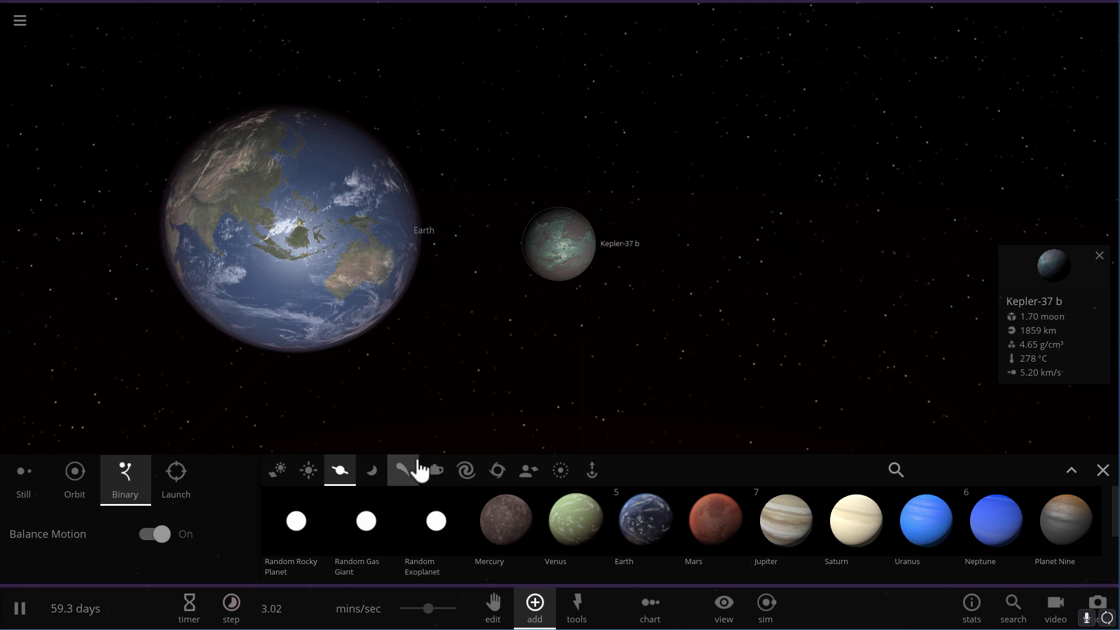
{"action": "key", "text": "space"}
Speed the simulation up to about 53 minutes per second and watch the motion of Earth and Kepler-37 b.
{"action": "left_click_drag", "start_coordinate": [435, 607], "coordinate": [448, 607]}
{"action": "left_click", "coordinate": [1103, 471]}
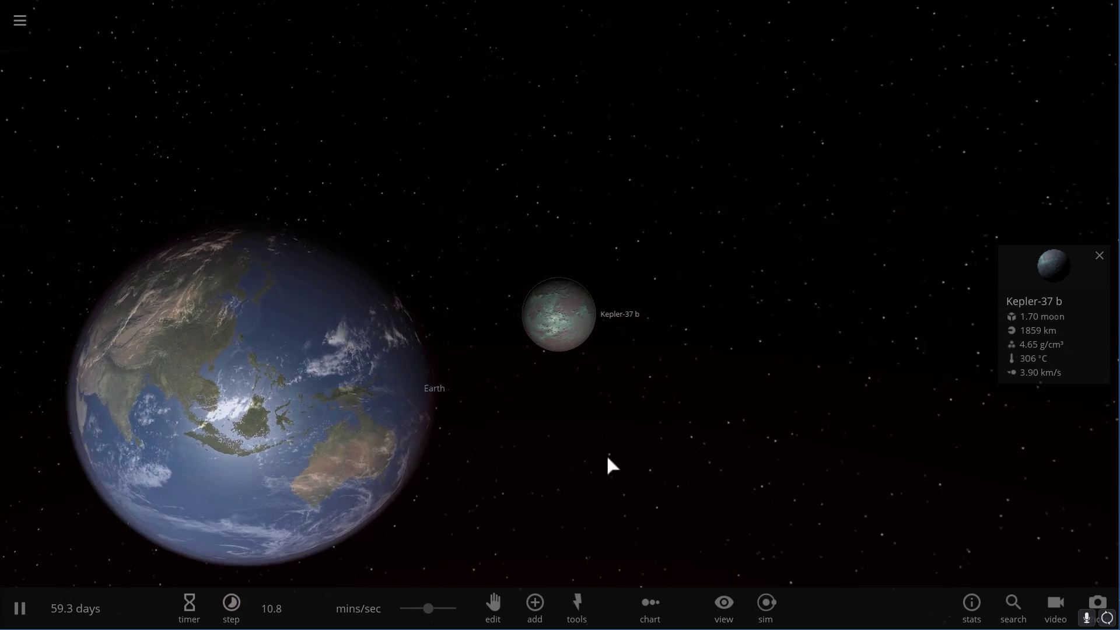
{"action": "left_click_drag", "start_coordinate": [607, 456], "coordinate": [481, 554]}
{"action": "scroll", "coordinate": [433, 446], "scroll_direction": "down", "scroll_amount": 2}
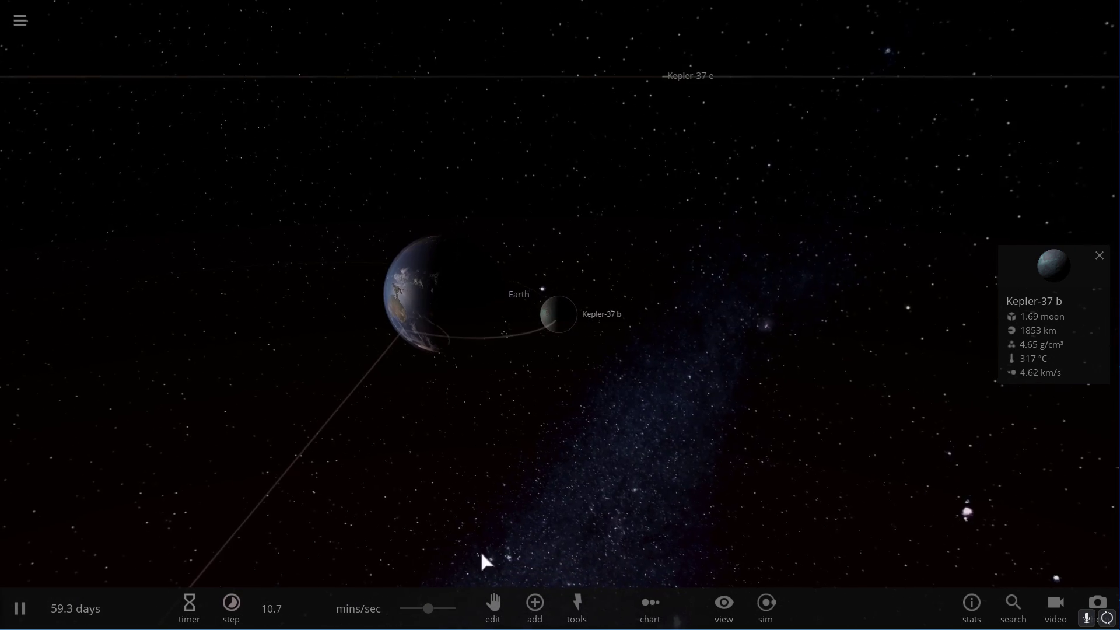
{"action": "mouse_move", "coordinate": [445, 610]}
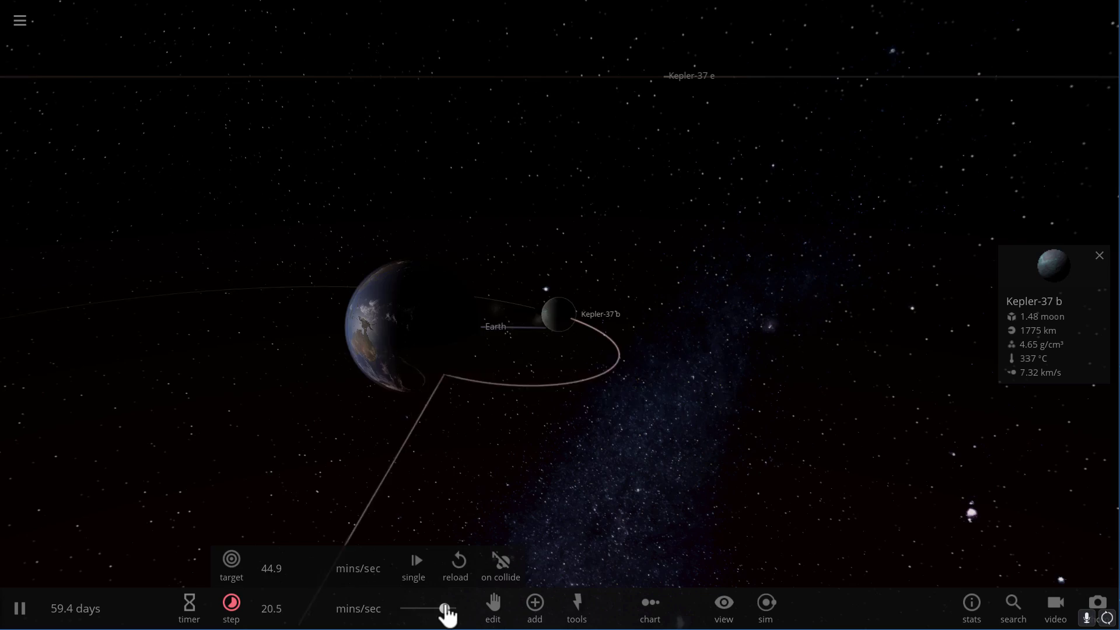
{"action": "left_click_drag", "start_coordinate": [685, 440], "coordinate": [766, 427]}
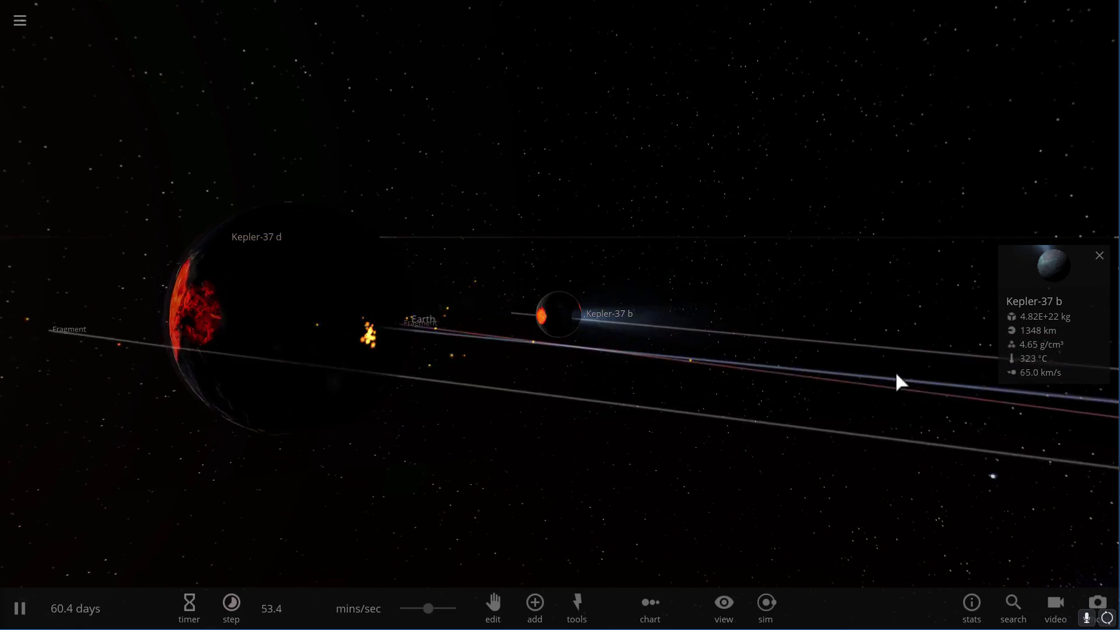
Examine Kepler-37 b and the neighbouring Earth up close, and view the surface of the star Kepler-37.
{"action": "scroll", "coordinate": [547, 326], "scroll_direction": "up", "scroll_amount": 4}
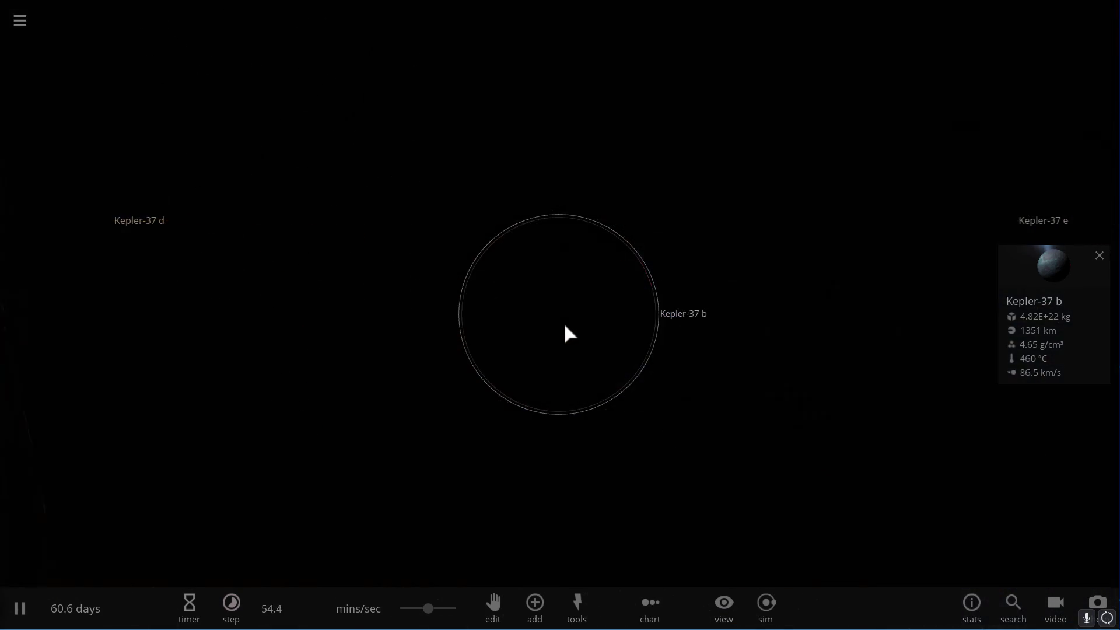
{"action": "scroll", "coordinate": [564, 322], "scroll_direction": "down", "scroll_amount": 5}
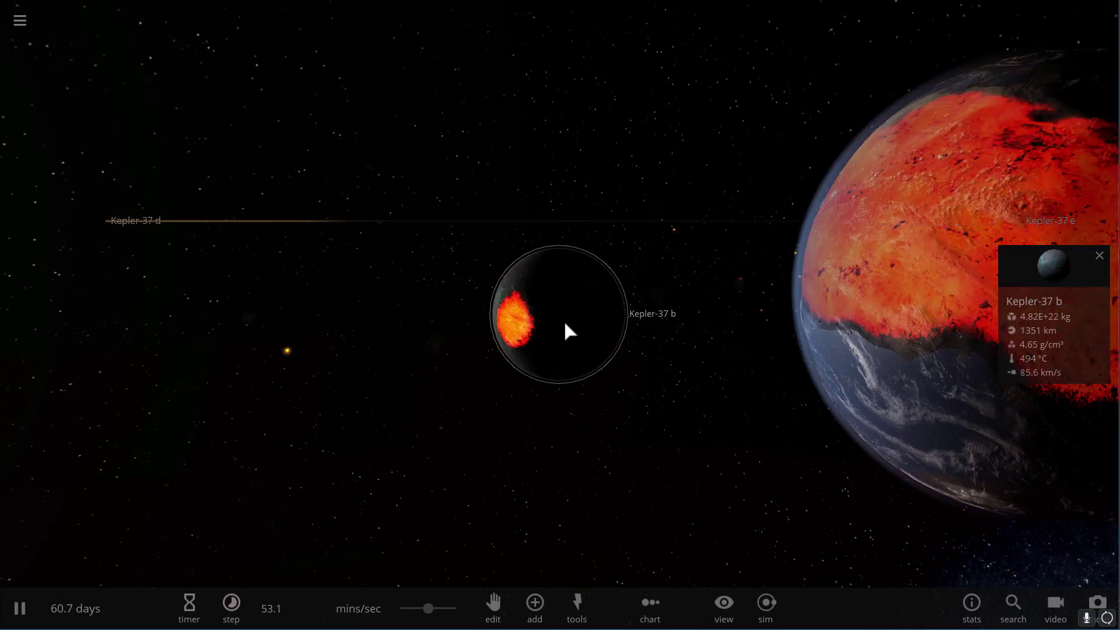
{"action": "left_click_drag", "start_coordinate": [563, 320], "coordinate": [821, 323]}
{"action": "scroll", "coordinate": [821, 324], "scroll_direction": "up", "scroll_amount": 3}
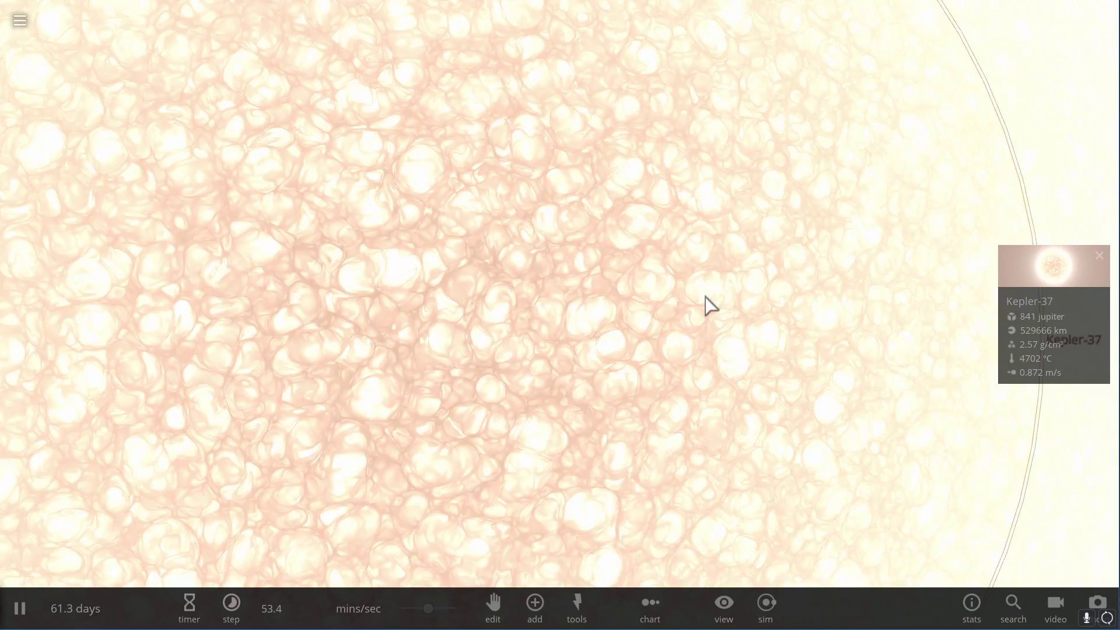
View the whole star Kepler-37 from a distance and look around it at the orbits of its planets.
{"action": "scroll", "coordinate": [723, 311], "scroll_direction": "down", "scroll_amount": 3}
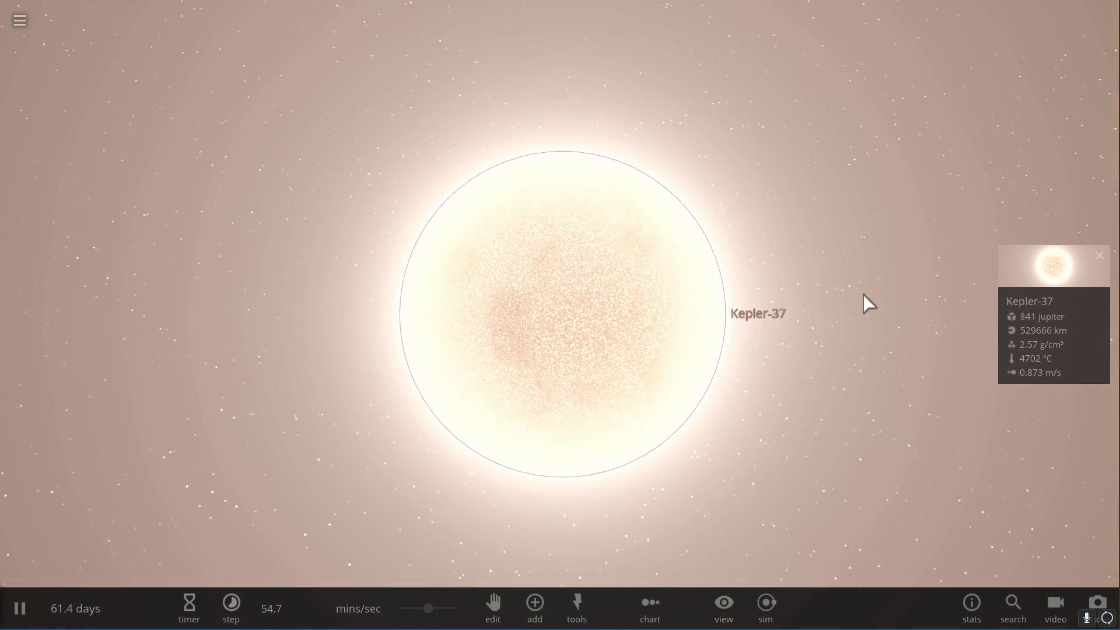
{"action": "scroll", "coordinate": [845, 303], "scroll_direction": "down", "scroll_amount": 3}
{"action": "left_click_drag", "start_coordinate": [873, 296], "coordinate": [732, 320]}
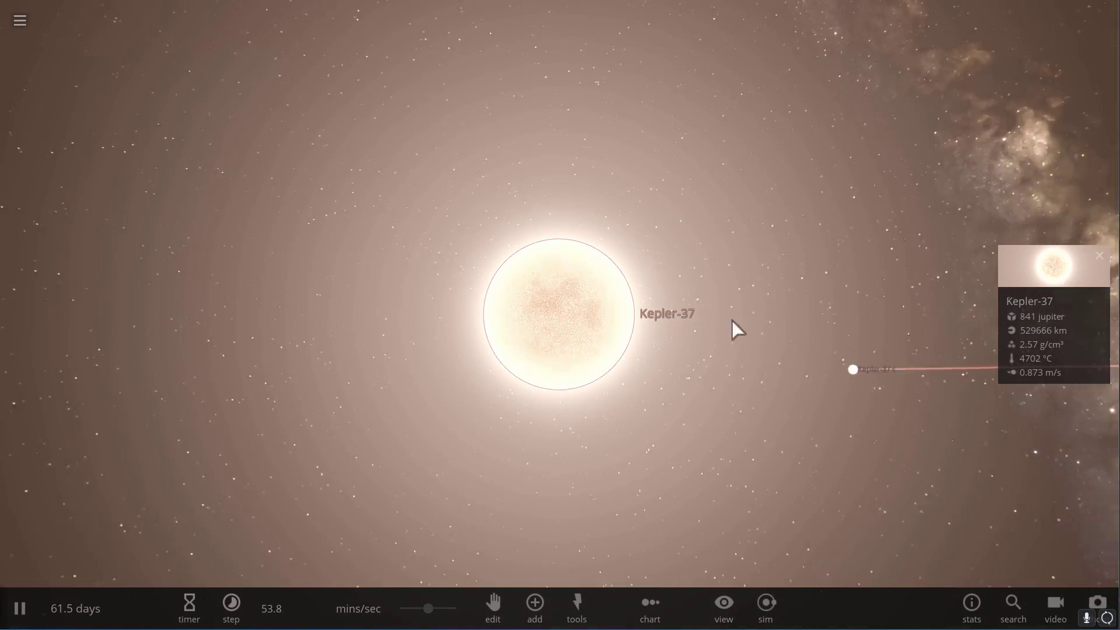
{"action": "left_click_drag", "start_coordinate": [840, 333], "coordinate": [721, 348]}
{"action": "left_click_drag", "start_coordinate": [828, 353], "coordinate": [772, 358]}
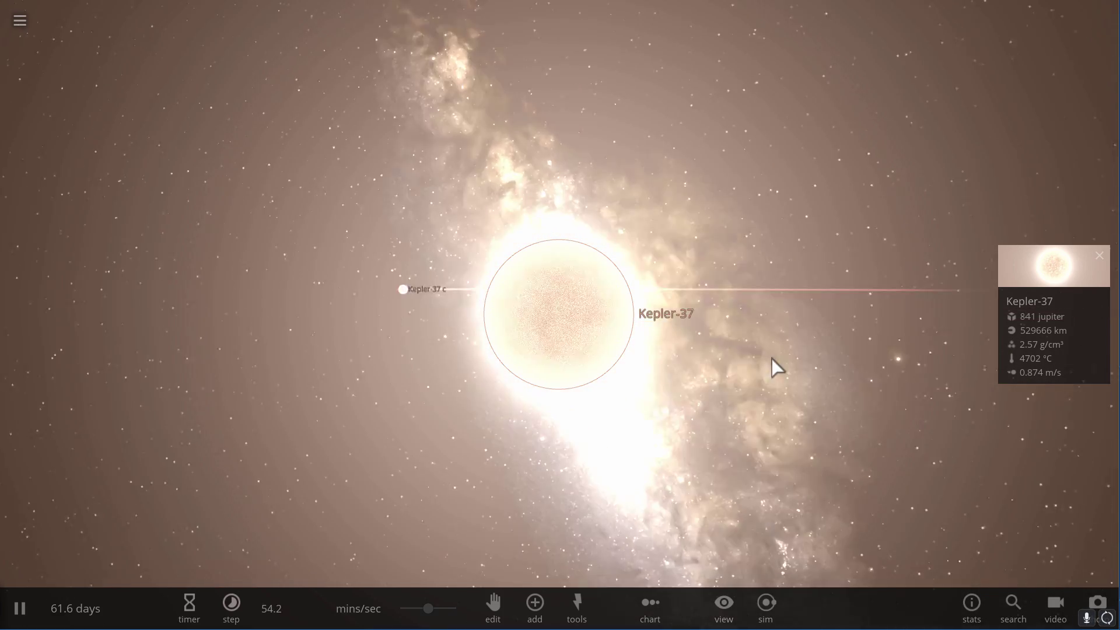
{"action": "scroll", "coordinate": [763, 352], "scroll_direction": "up", "scroll_amount": 3}
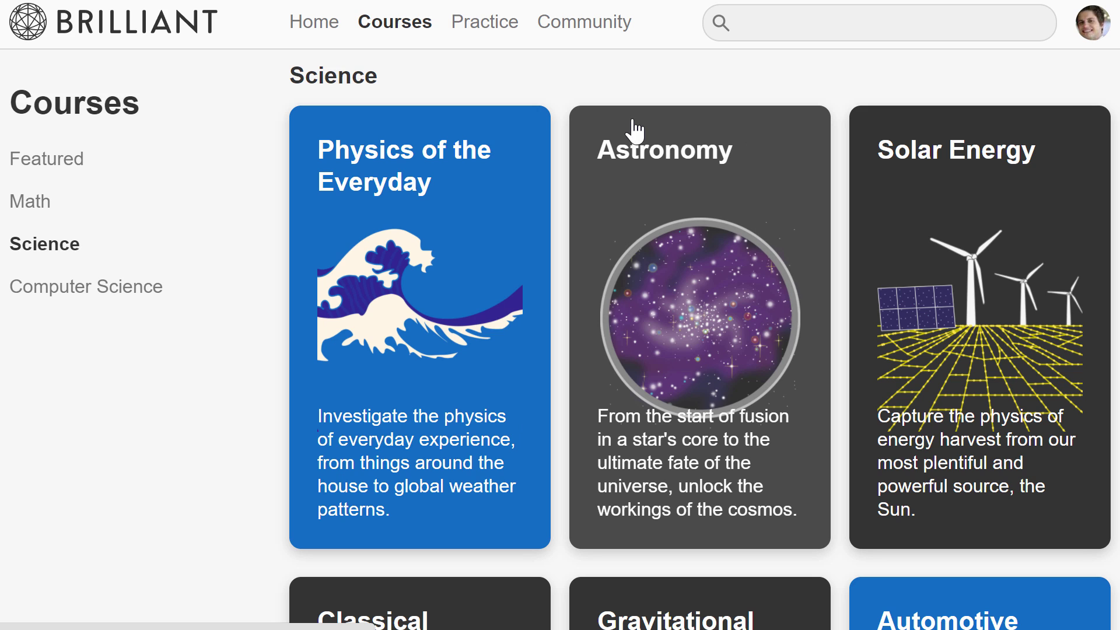
On the Brilliant website, open the Astronomy course from the Science courses and enter its Worlds Beyond Earth chapter.
{"action": "left_click", "coordinate": [635, 129]}
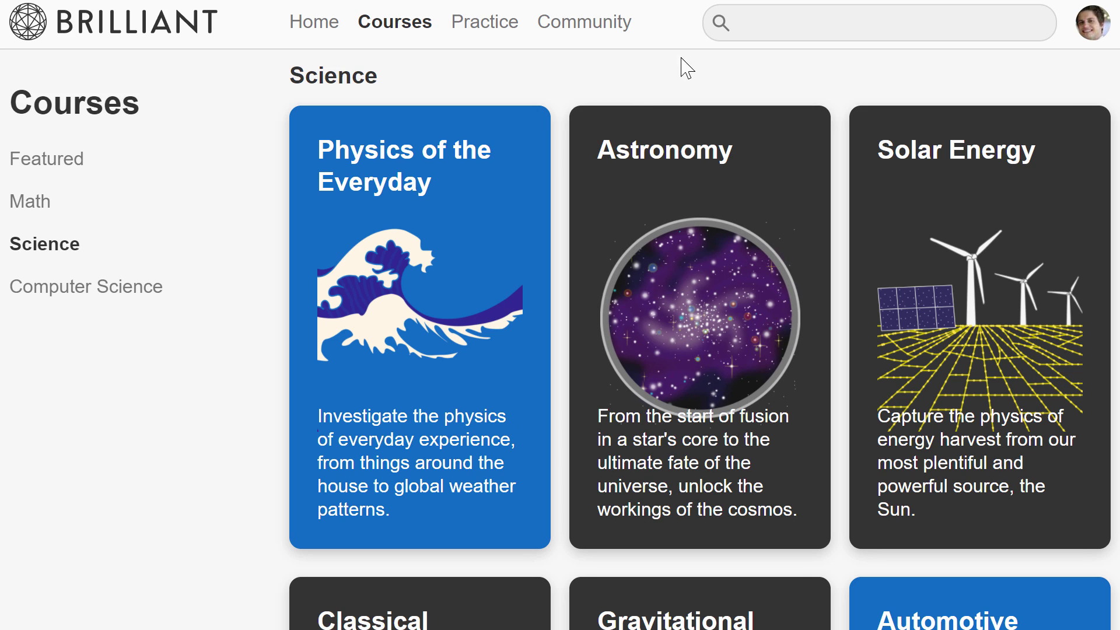
{"action": "left_click", "coordinate": [702, 220]}
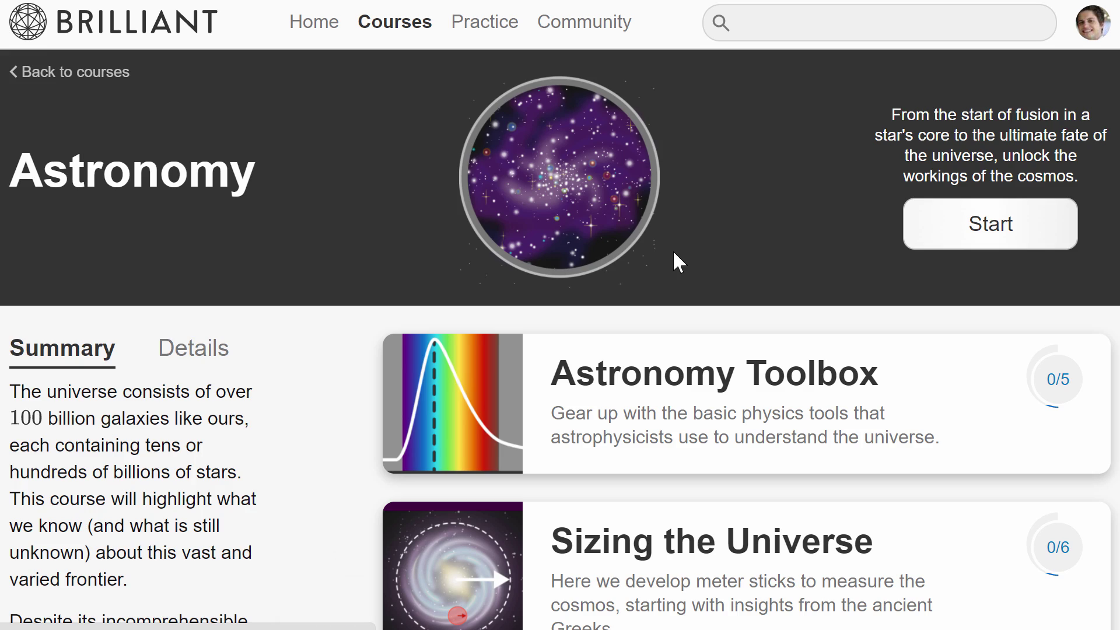
{"action": "scroll", "coordinate": [674, 252], "scroll_direction": "down", "scroll_amount": 10}
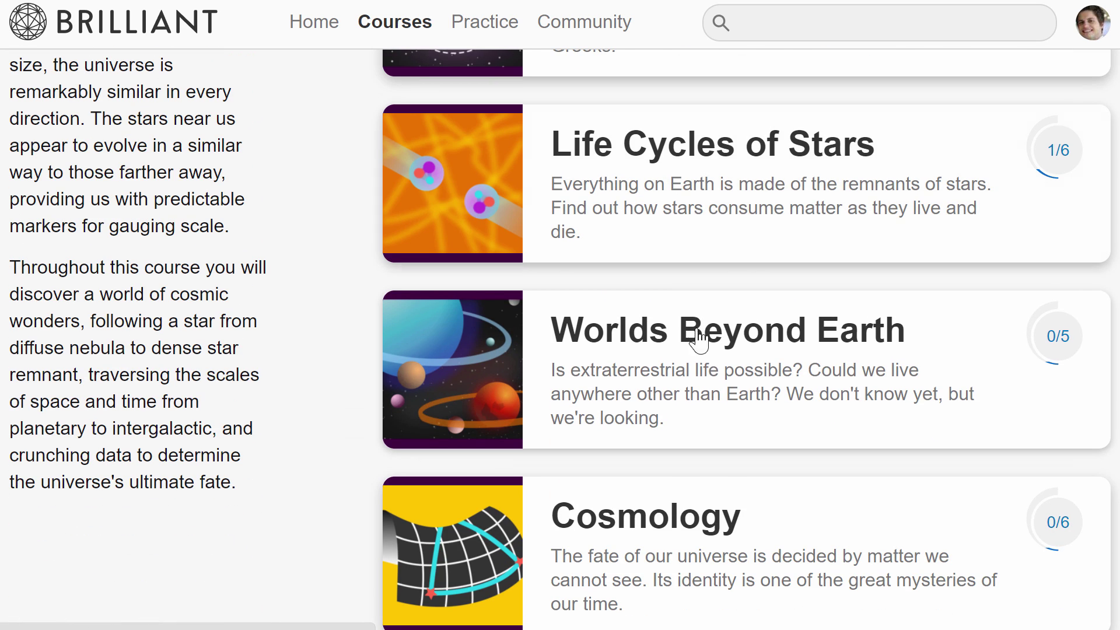
{"action": "left_click", "coordinate": [706, 368]}
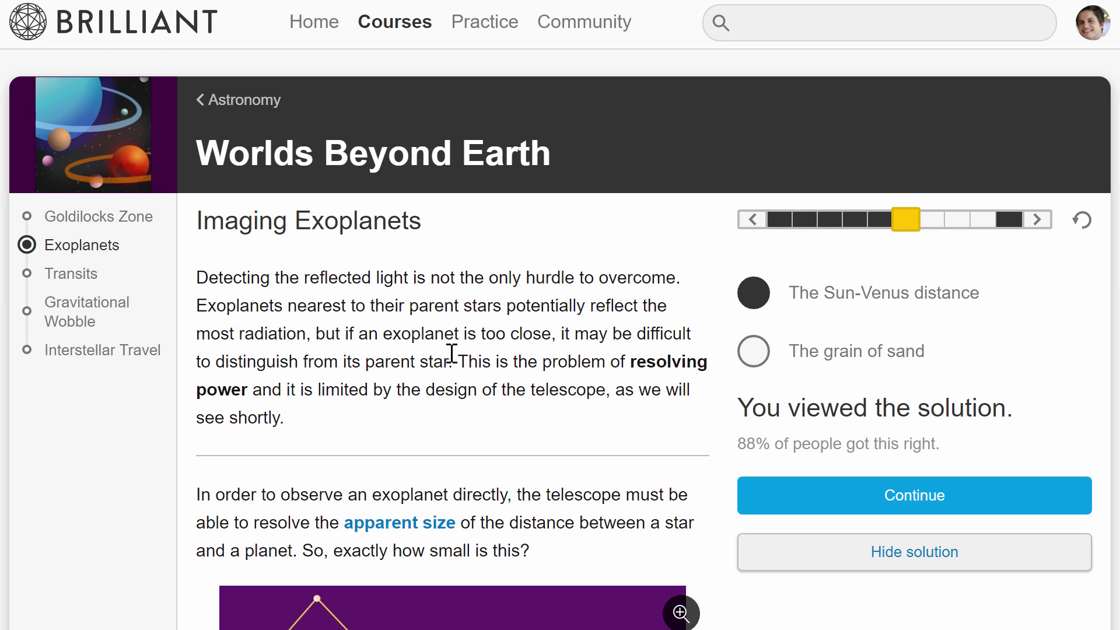
Read the Imaging Exoplanets page on resolving power and continue to the one on telescope diameter and the Rayleigh criterion.
{"action": "scroll", "coordinate": [445, 304], "scroll_direction": "down", "scroll_amount": 2}
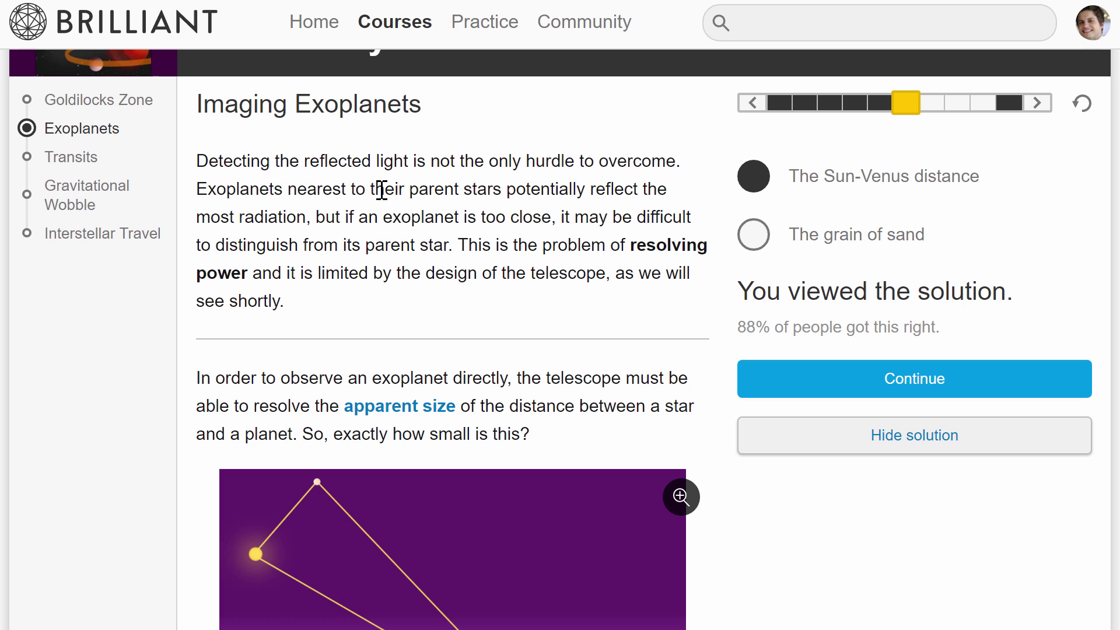
{"action": "scroll", "coordinate": [382, 185], "scroll_direction": "down", "scroll_amount": 2}
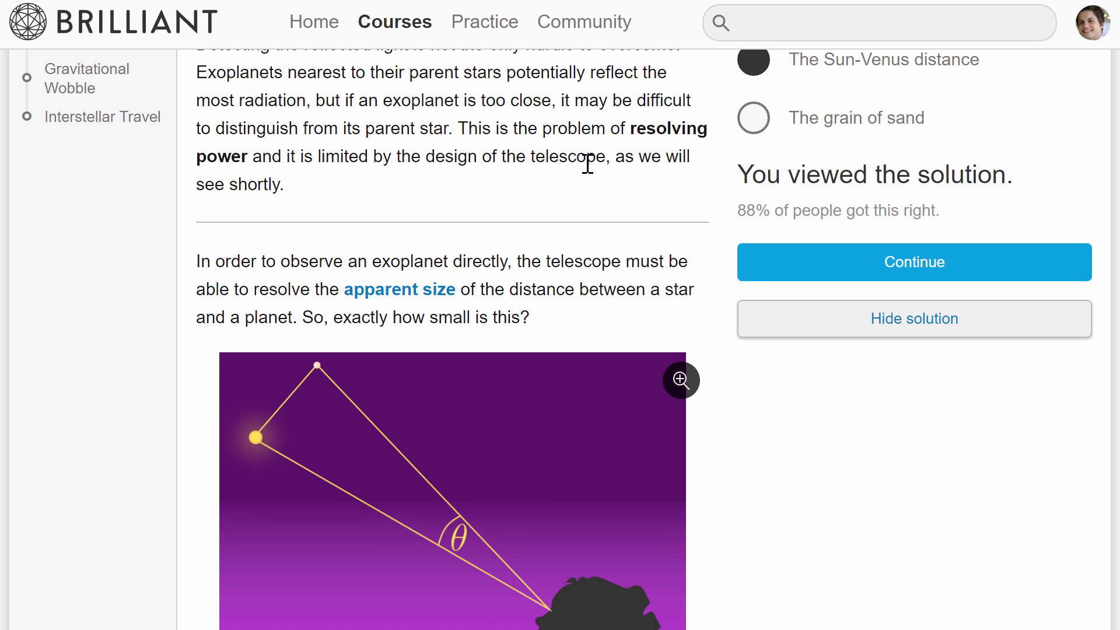
{"action": "scroll", "coordinate": [583, 174], "scroll_direction": "up", "scroll_amount": 2}
{"action": "left_click", "coordinate": [947, 379]}
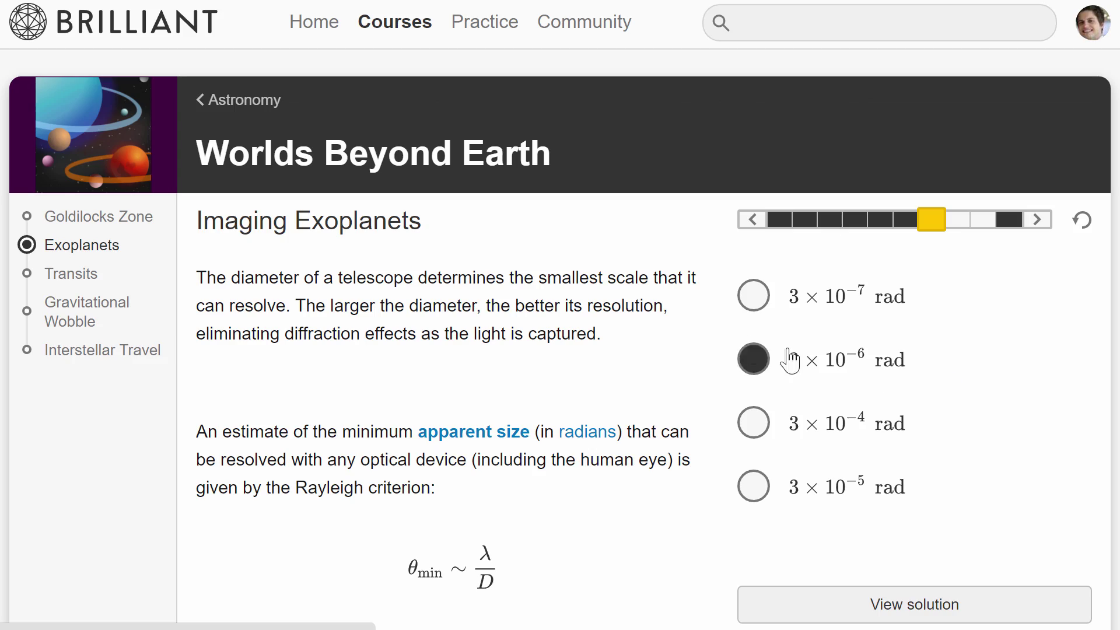
{"action": "scroll", "coordinate": [615, 297], "scroll_direction": "down", "scroll_amount": 2}
{"action": "scroll", "coordinate": [612, 306], "scroll_direction": "down", "scroll_amount": 4}
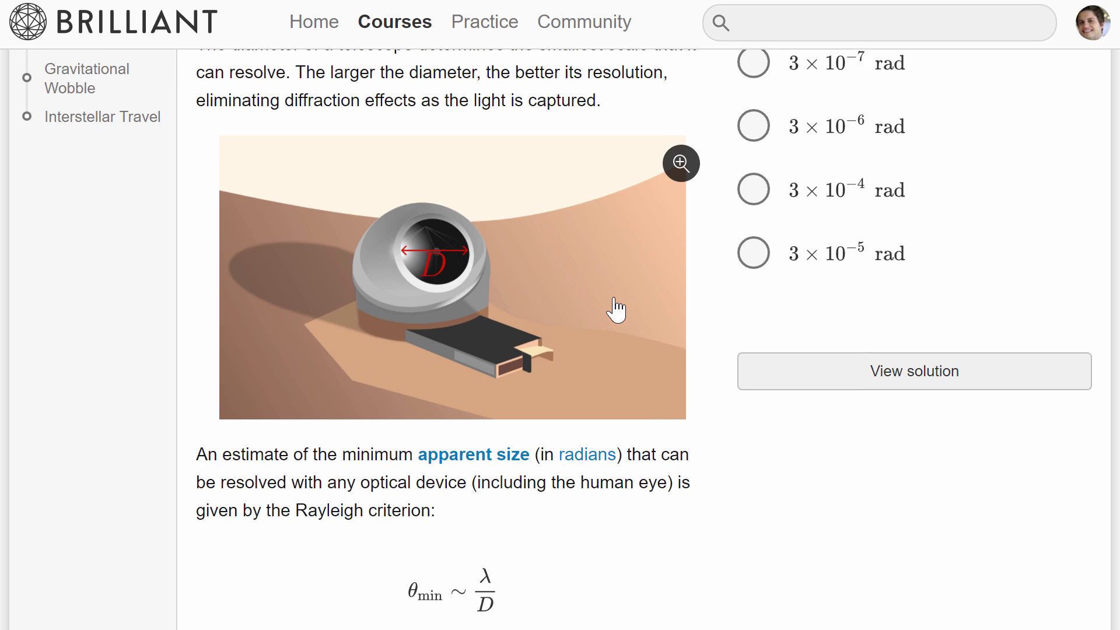
{"action": "scroll", "coordinate": [615, 309], "scroll_direction": "down", "scroll_amount": 9}
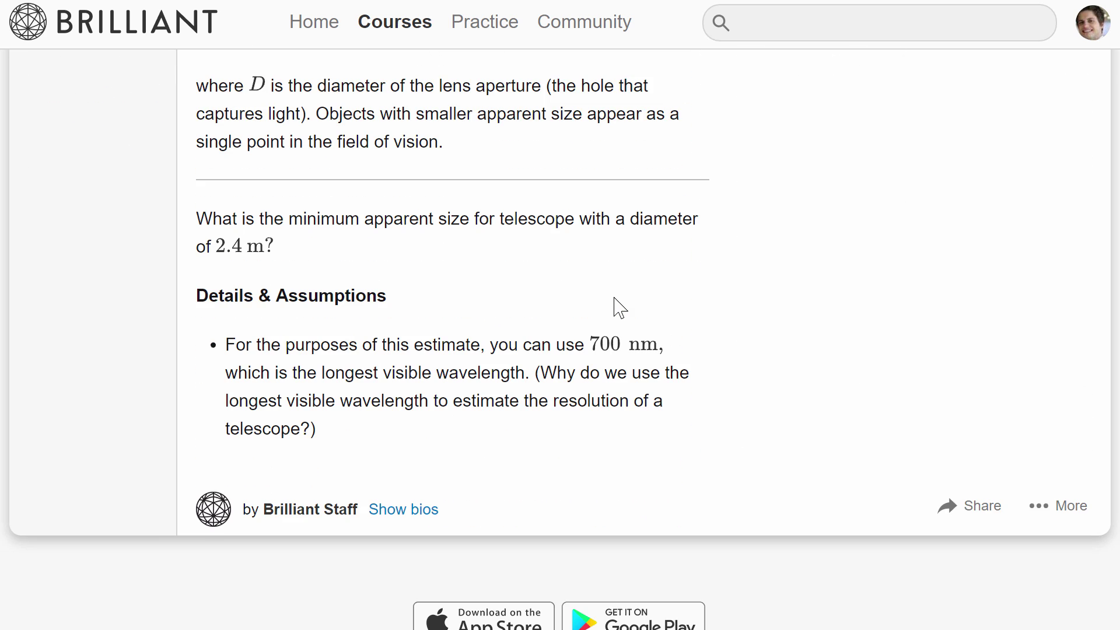
{"action": "scroll", "coordinate": [529, 348], "scroll_direction": "up", "scroll_amount": 14}
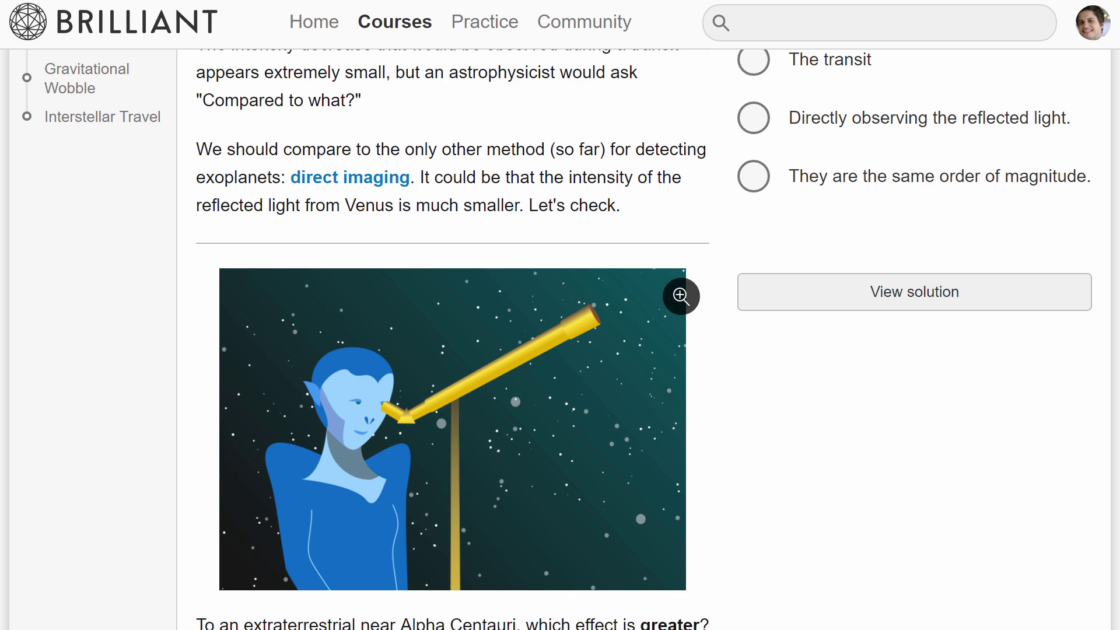
Read the Transits question comparing reflected light from Venus with a Venus transit as observed near Alpha Centauri.
{"action": "scroll", "coordinate": [559, 338], "scroll_direction": "down", "scroll_amount": 2}
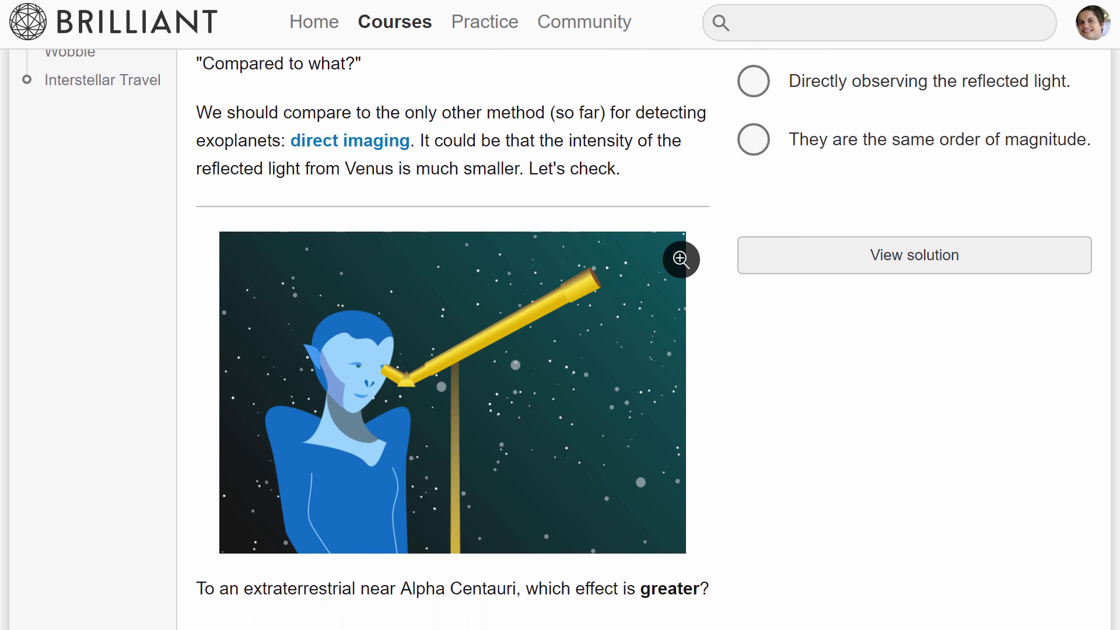
{"action": "scroll", "coordinate": [560, 338], "scroll_direction": "down", "scroll_amount": 3}
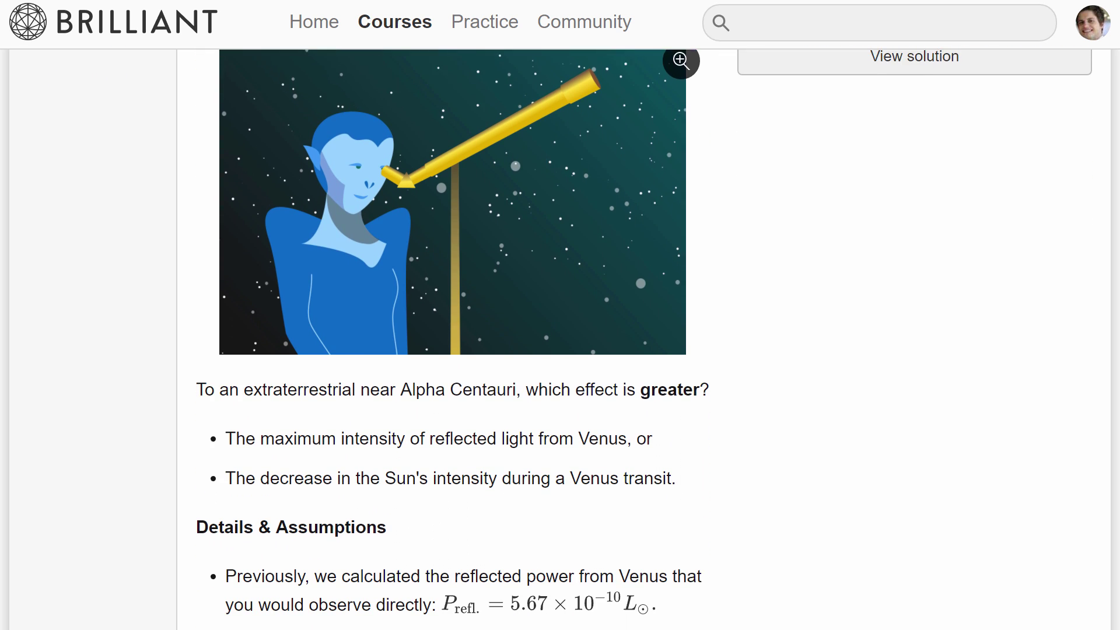
{"action": "scroll", "coordinate": [826, 160], "scroll_direction": "up", "scroll_amount": 8}
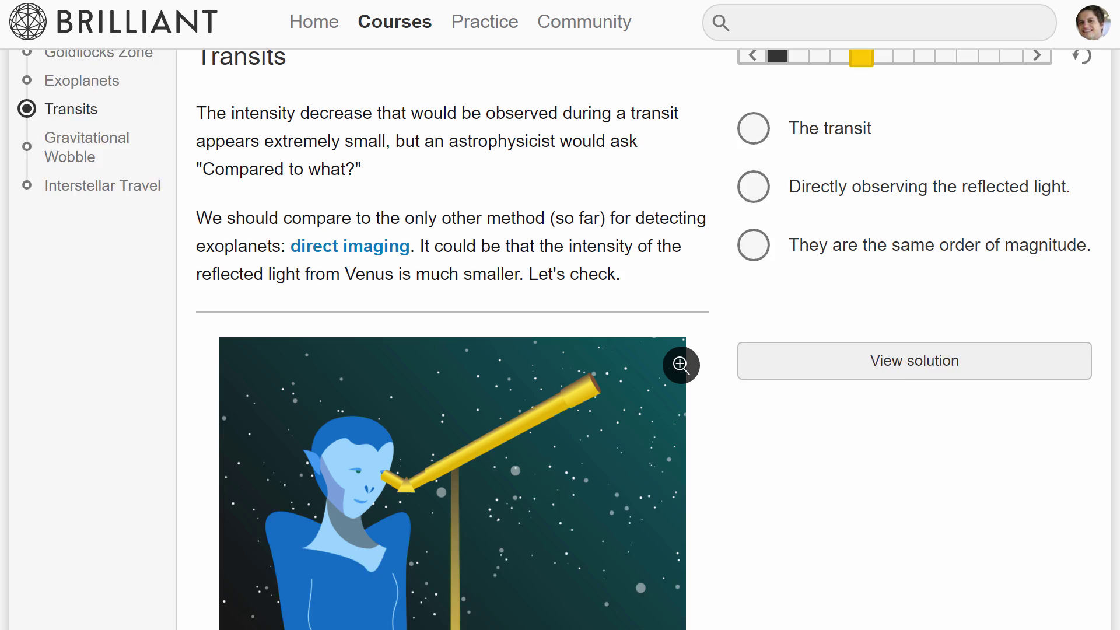
Go back through the earlier Transits questions to the Venus-sized mirror problem and view its solution.
{"action": "left_click", "coordinate": [838, 156]}
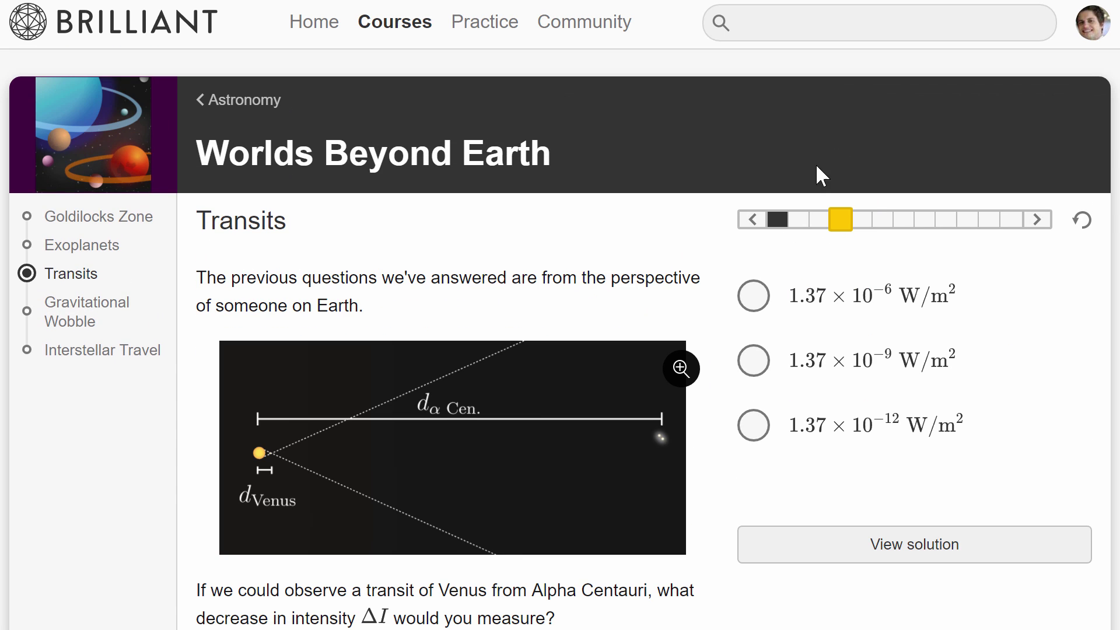
{"action": "left_click", "coordinate": [821, 220]}
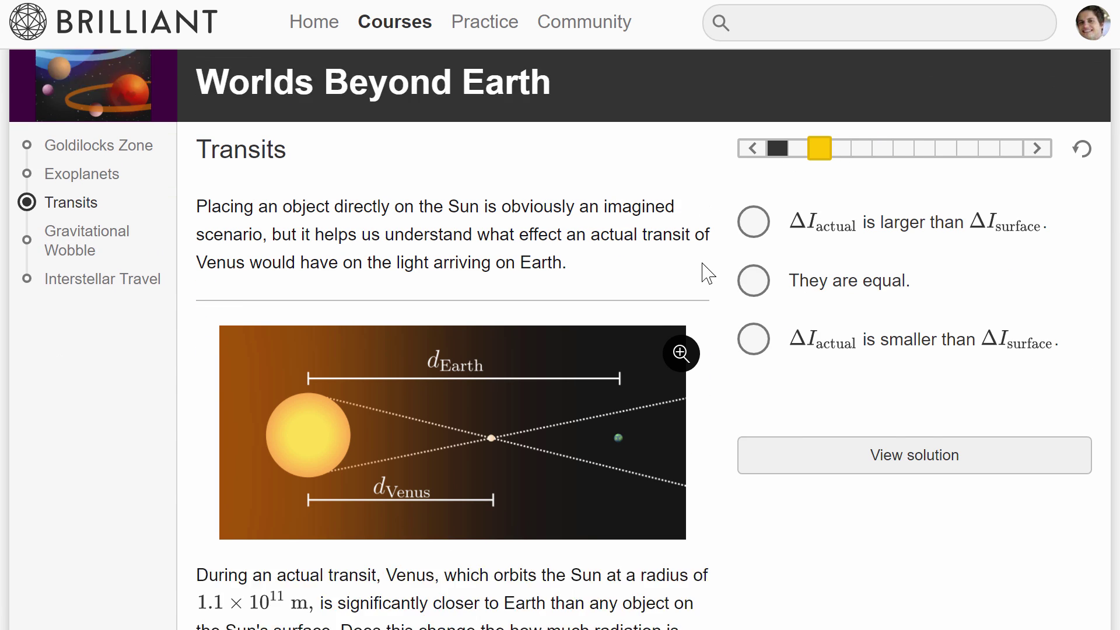
{"action": "left_click", "coordinate": [796, 110]}
{"action": "scroll", "coordinate": [719, 192], "scroll_direction": "down", "scroll_amount": 9}
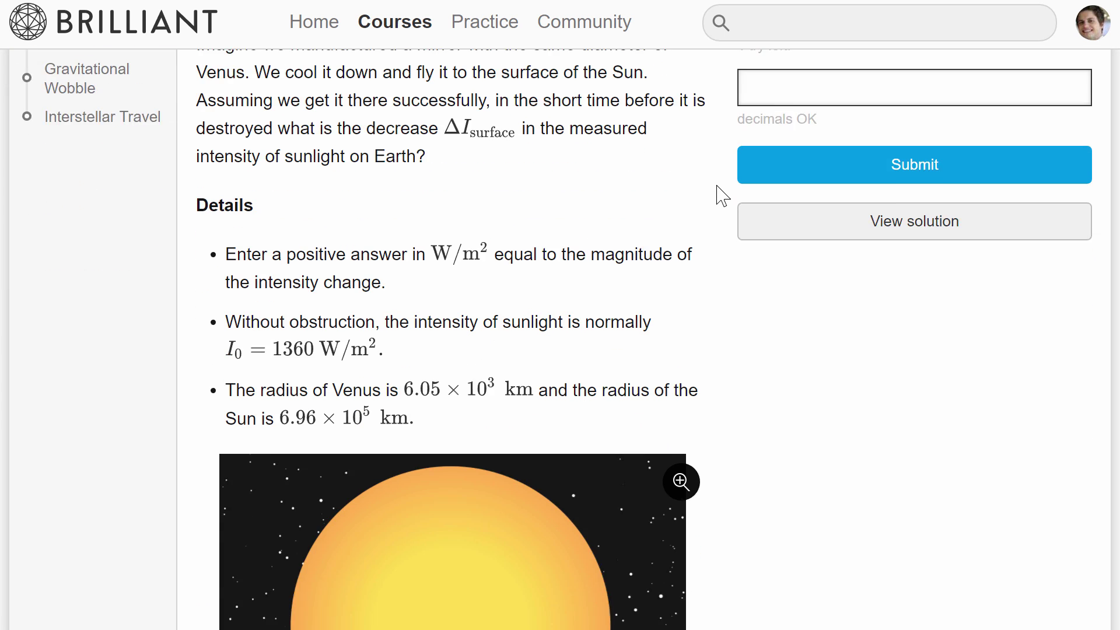
{"action": "scroll", "coordinate": [626, 334], "scroll_direction": "up", "scroll_amount": 6}
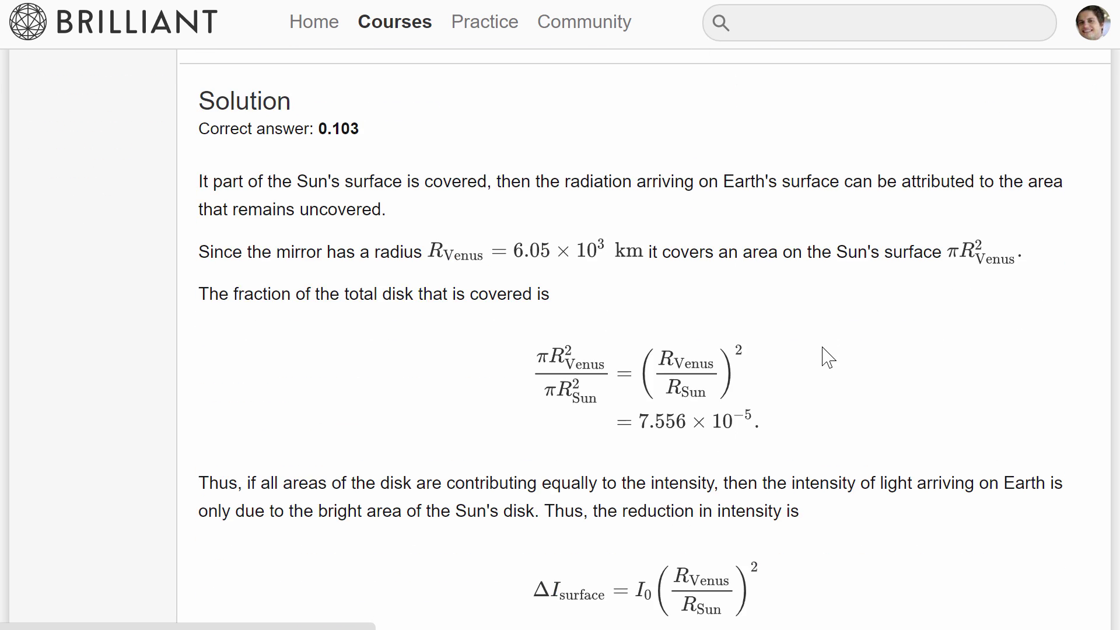
{"action": "scroll", "coordinate": [818, 352], "scroll_direction": "up", "scroll_amount": 15}
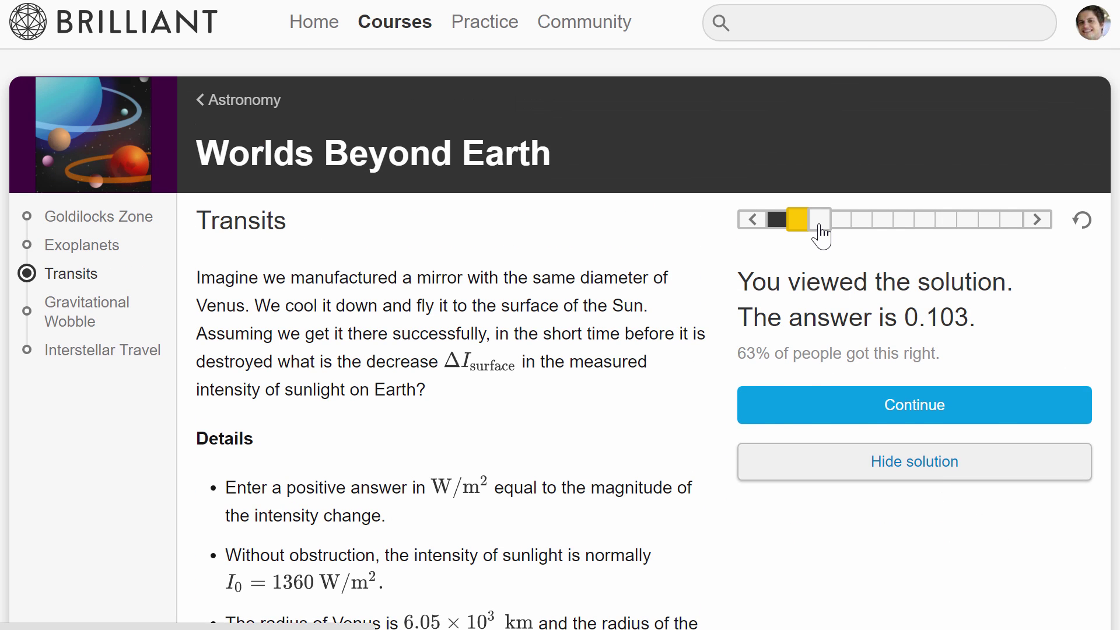
Open the following Transits question about an actual Venus transit and read how it differs from the mirror scenario.
{"action": "left_click", "coordinate": [819, 225]}
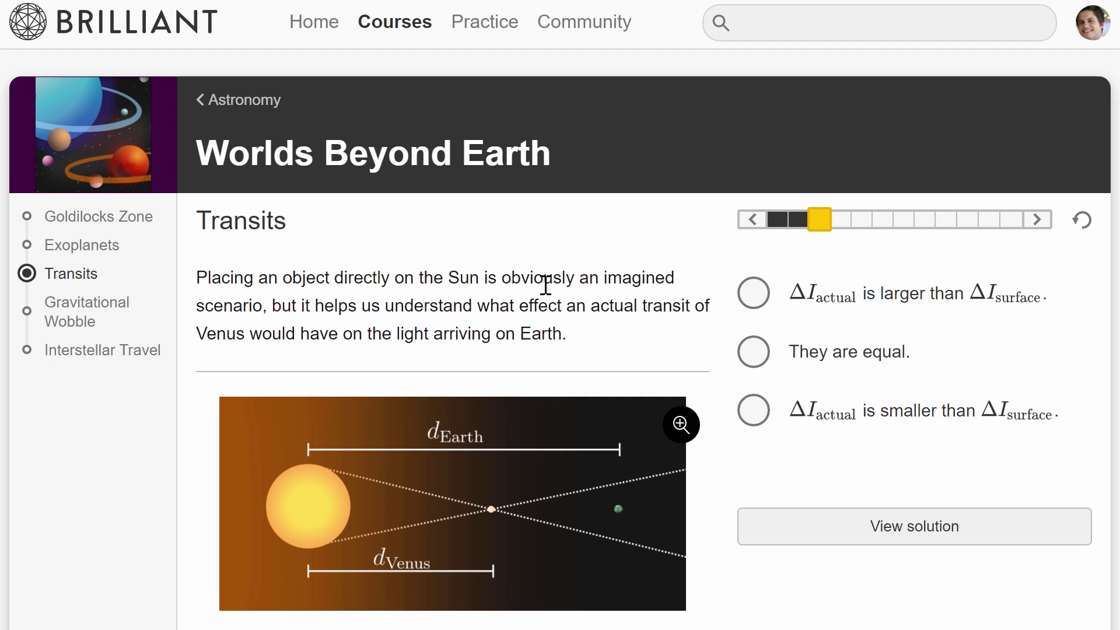
{"action": "scroll", "coordinate": [546, 285], "scroll_direction": "down", "scroll_amount": 2}
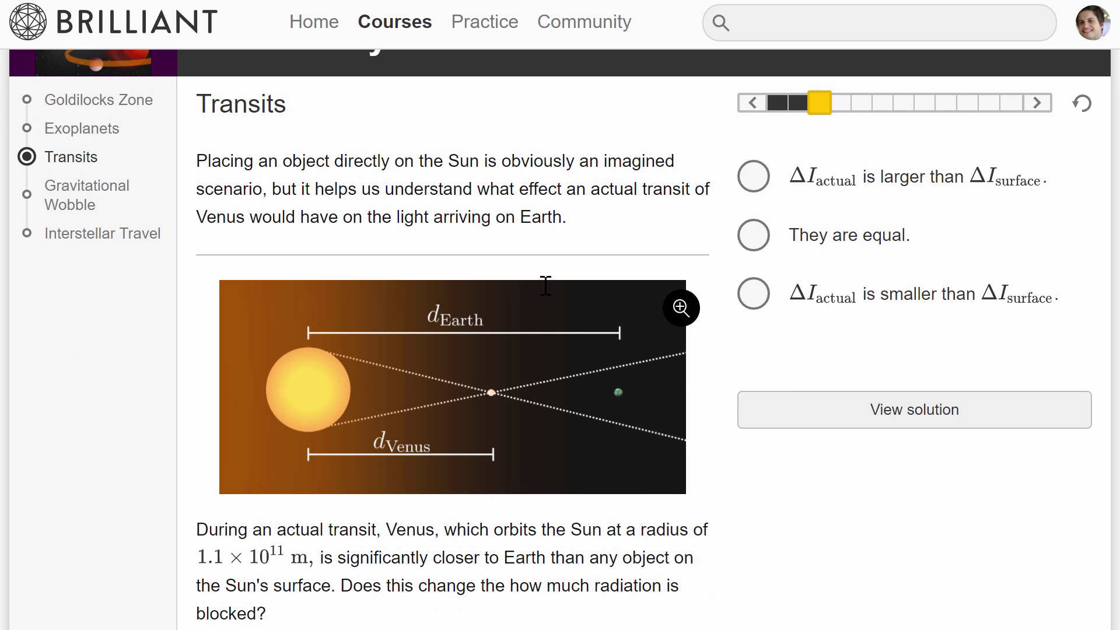
{"action": "scroll", "coordinate": [545, 285], "scroll_direction": "up", "scroll_amount": 2}
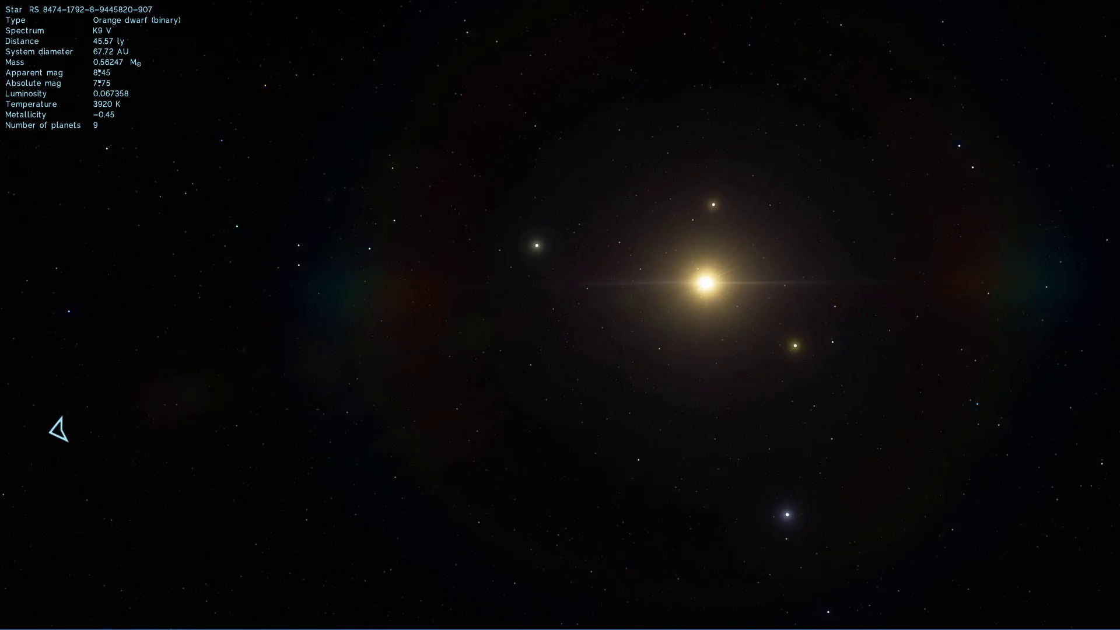
In SpaceEngine, raise the flight acceleration to about 9.18 ly/sec² and fly through the stars, selecting the star HD 173189.
{"action": "key", "text": "2"}
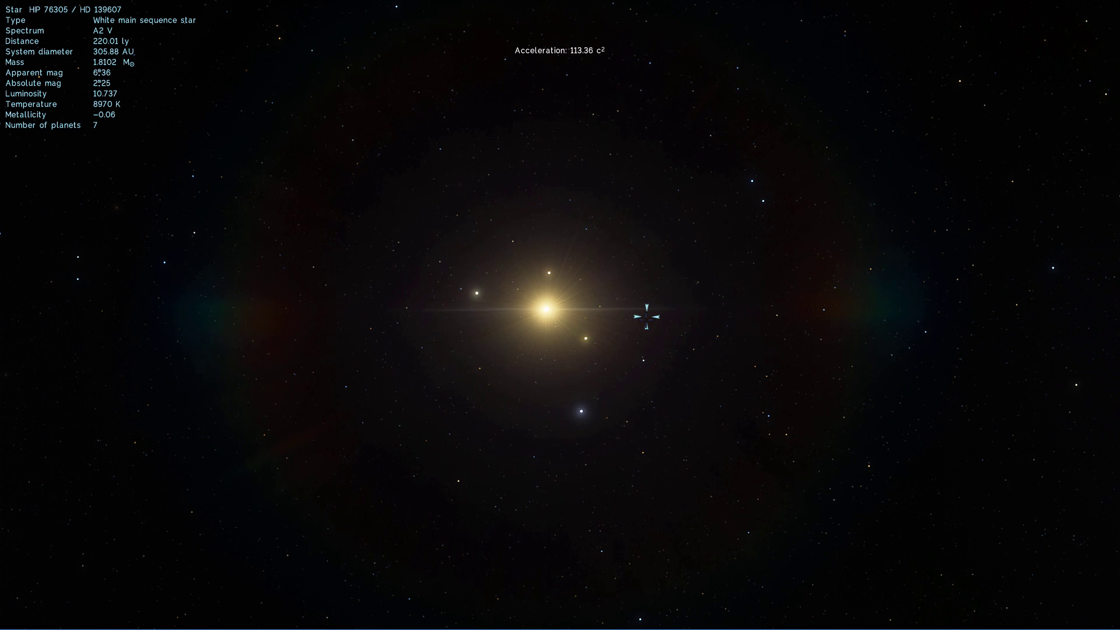
{"action": "scroll", "coordinate": [645, 319], "scroll_direction": "up", "scroll_amount": 3}
{"action": "scroll", "coordinate": [630, 325], "scroll_direction": "up", "scroll_amount": 10}
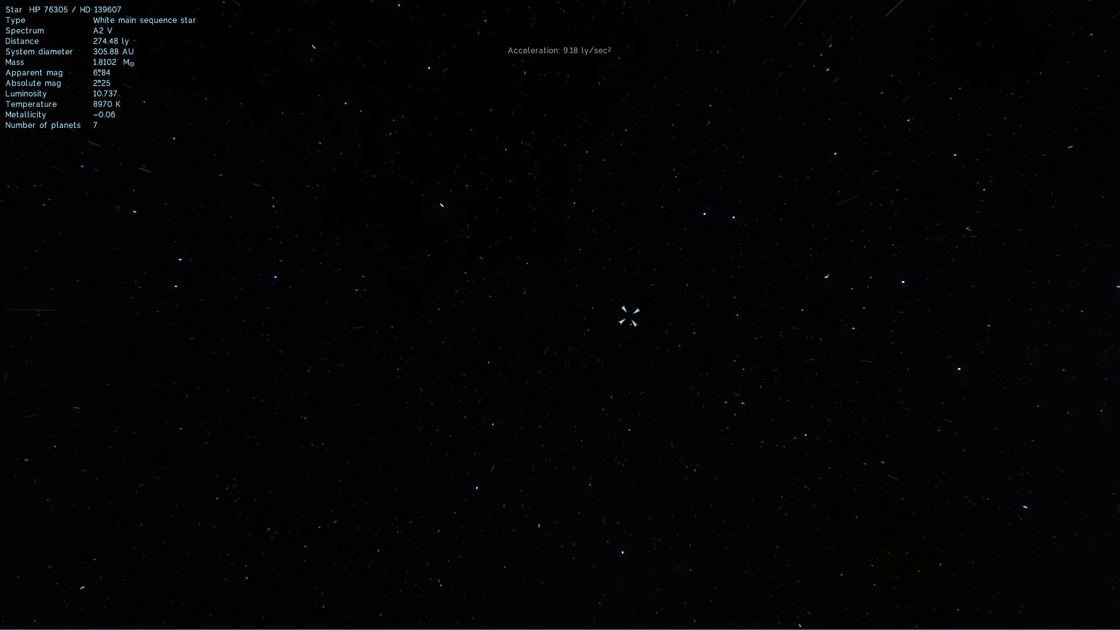
{"action": "left_click", "coordinate": [650, 283]}
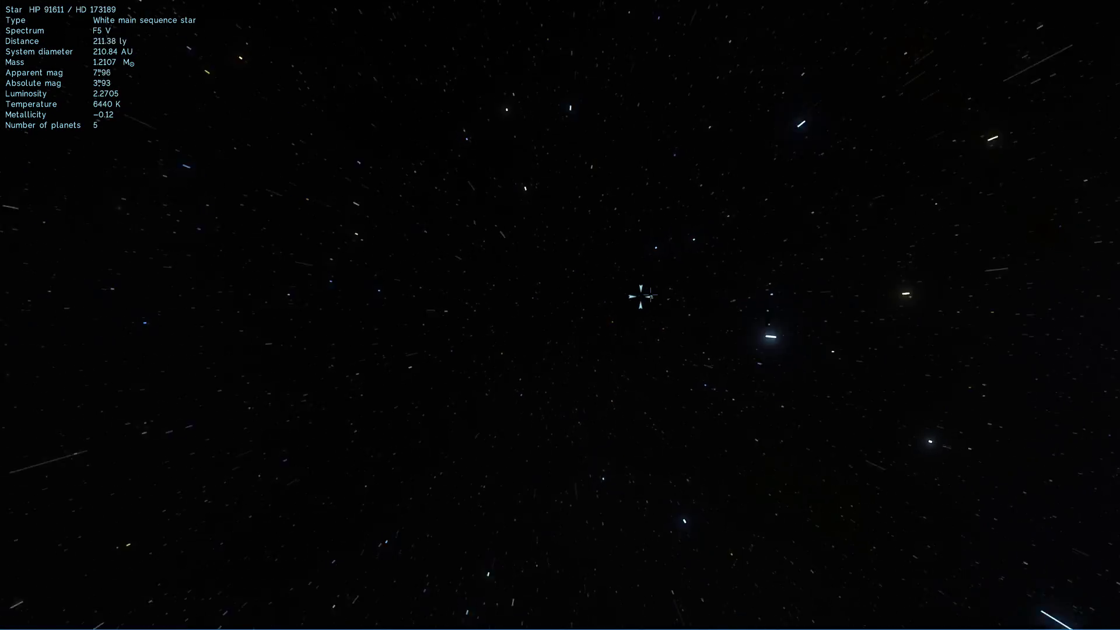